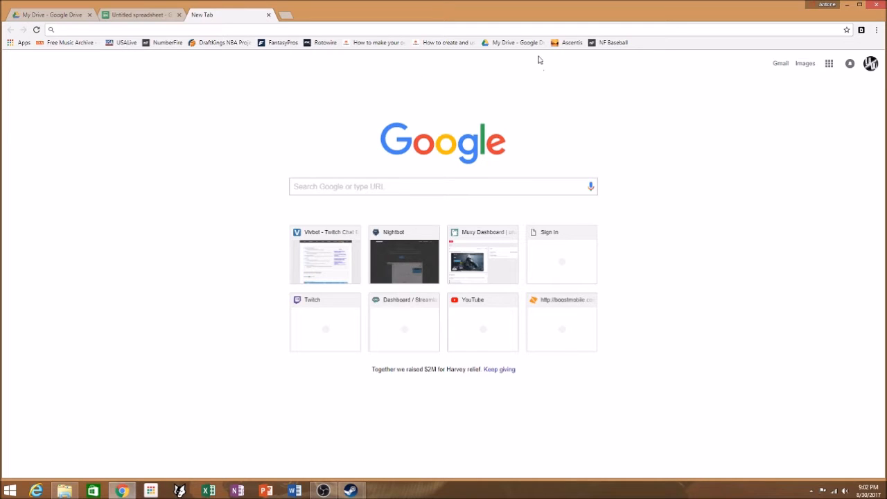
Step: Create a new blank Google Sheets spreadsheet from Google Drive and close the extra Drive page
click(521, 44)
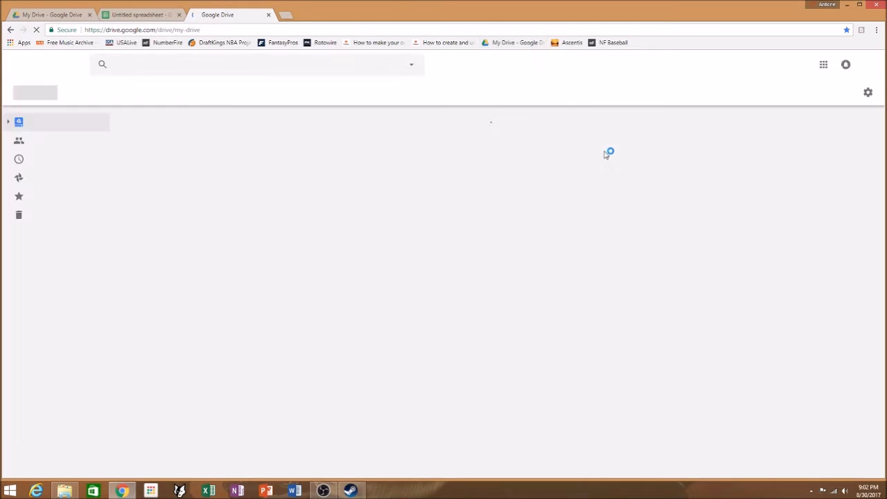
click(31, 96)
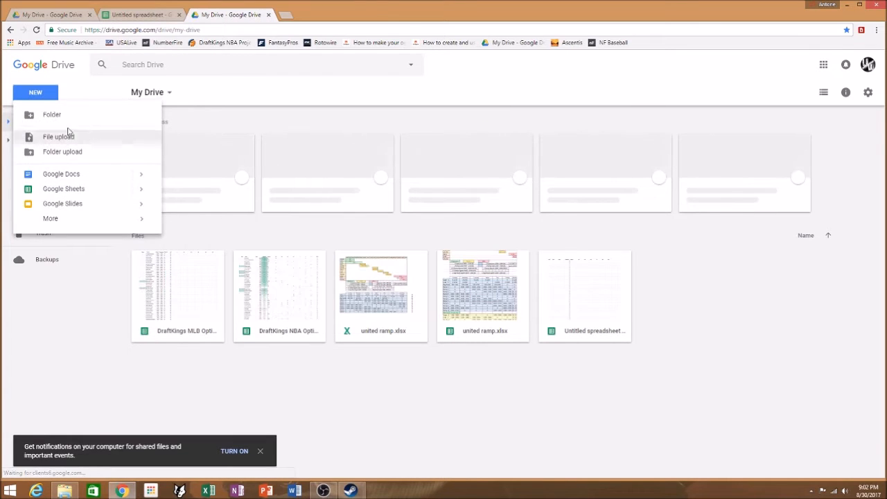
click(67, 196)
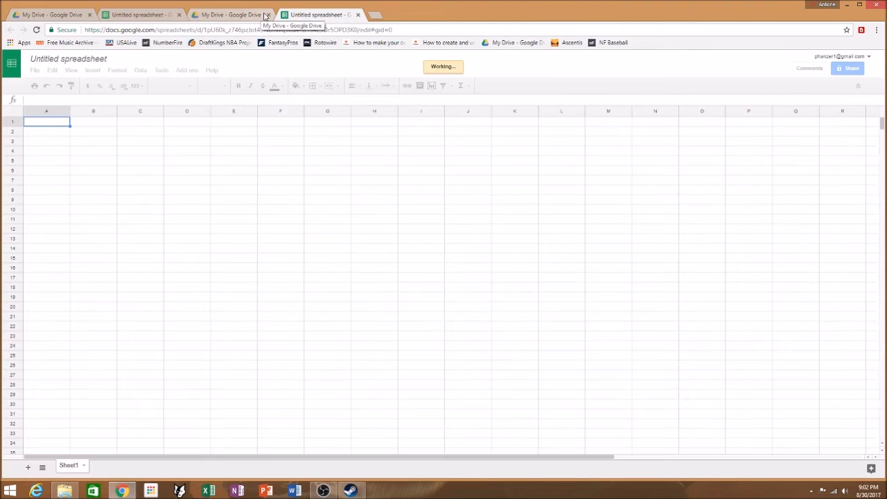
click(269, 15)
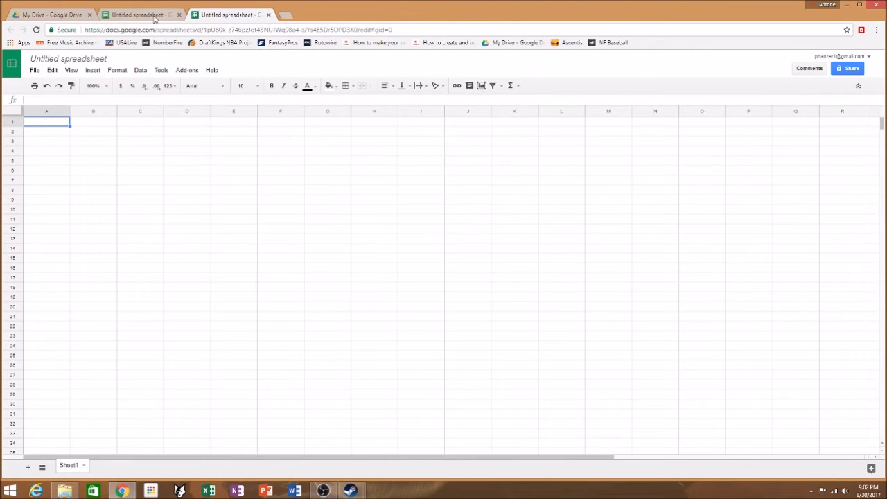
Step: Following the reference spreadsheet, enter the headers Play?, Name and Salary in cells A1 to C1 of the new spreadsheet
click(153, 16)
click(221, 17)
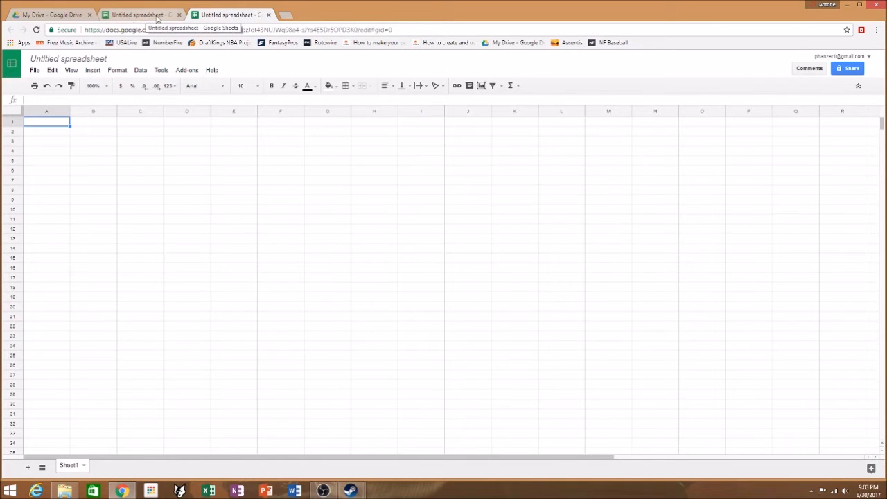
click(161, 15)
click(210, 15)
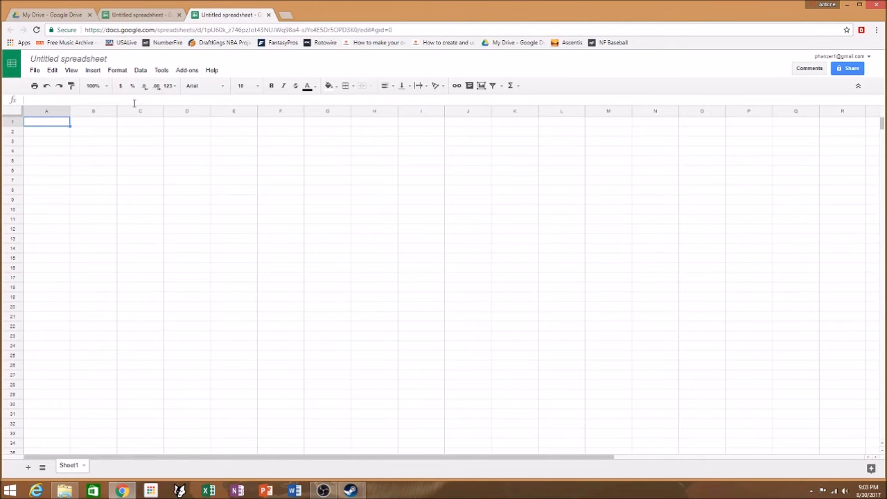
text(Play?)
key(Tab)
click(138, 17)
click(211, 15)
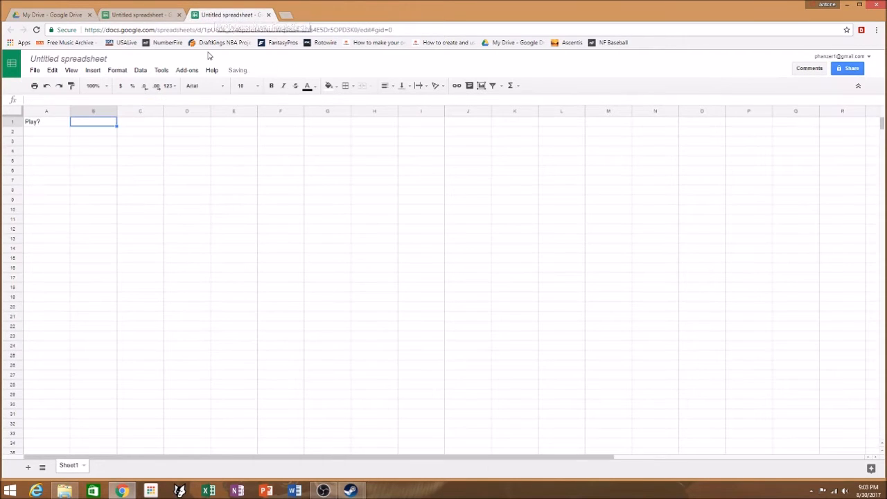
text(Name)
key(Tab)
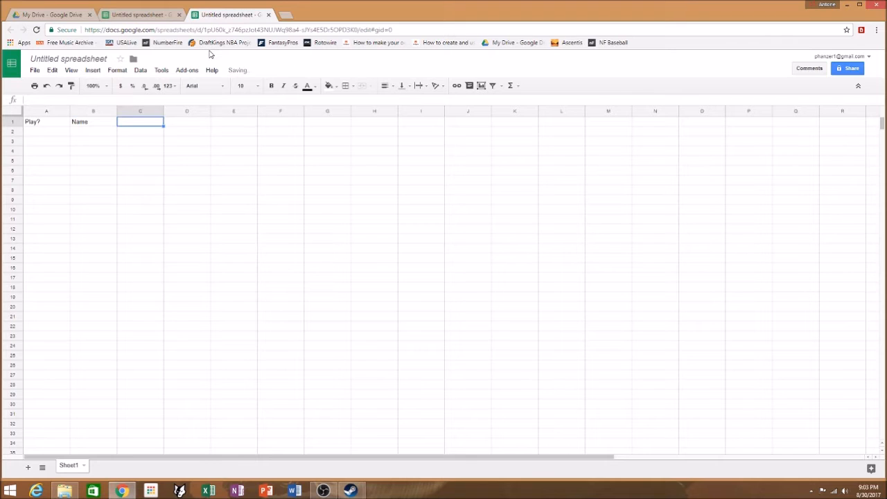
text(Salary)
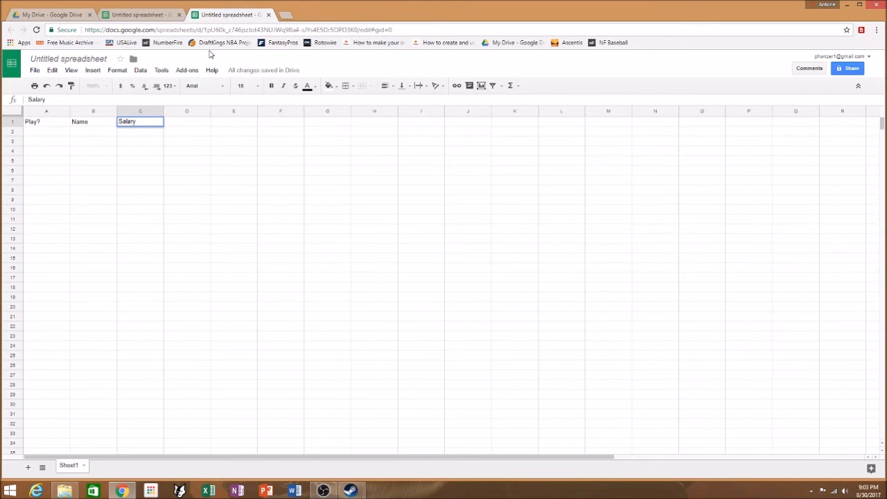
key(Tab)
Step: Following the reference spreadsheet's headers, add Projection in D1 and Position in E1 of the new spreadsheet
click(156, 15)
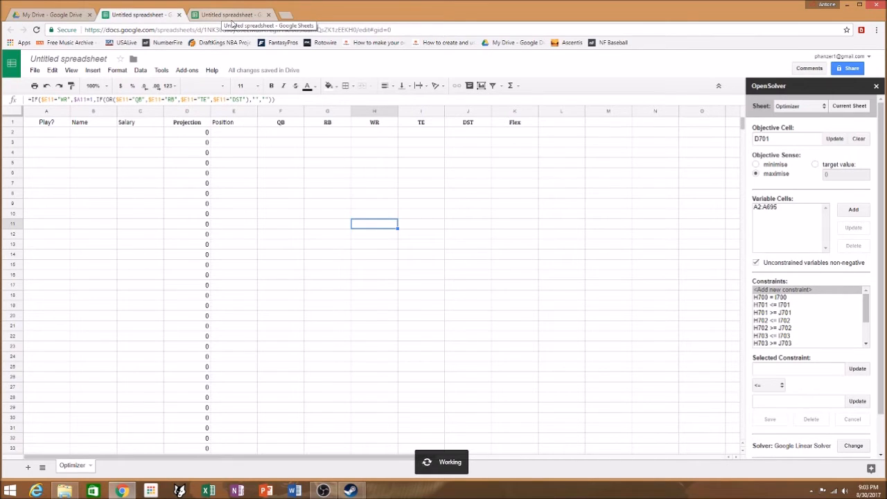
click(231, 16)
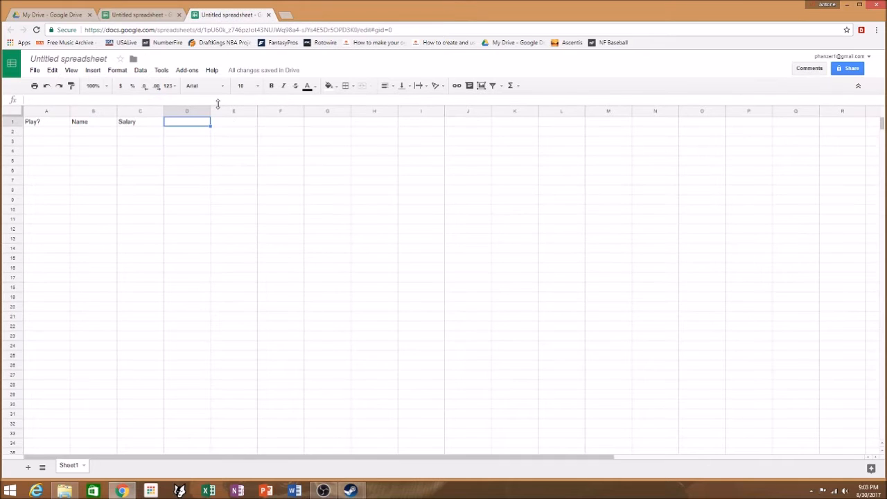
text(Projection)
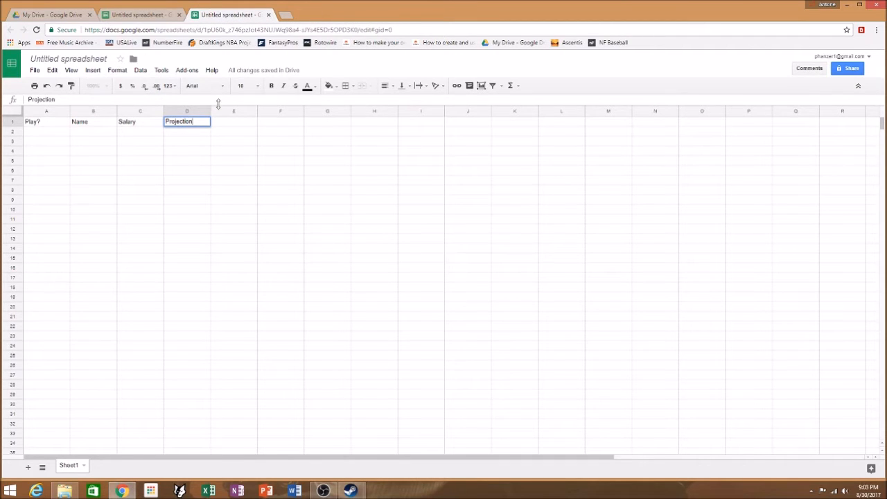
click(149, 15)
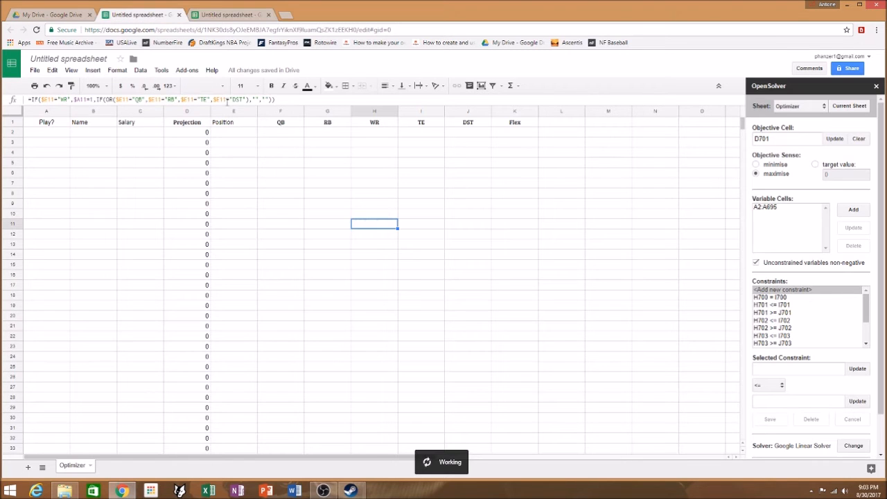
click(230, 14)
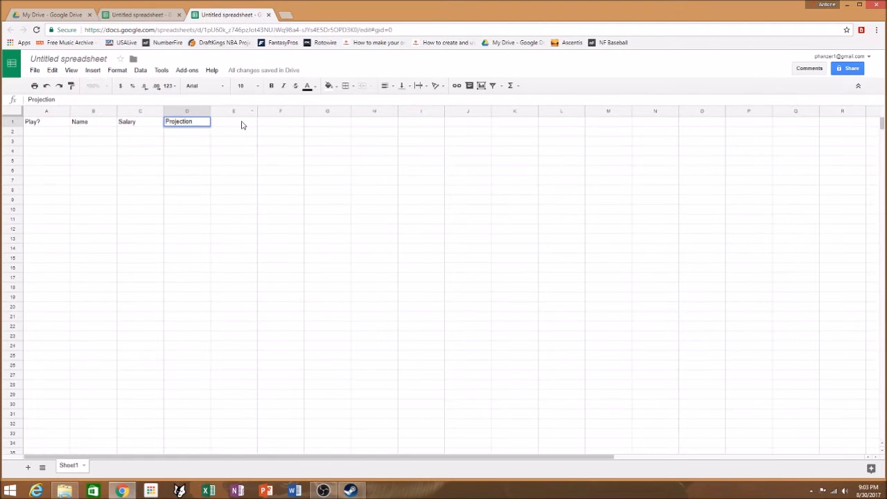
click(246, 118)
text(Position)
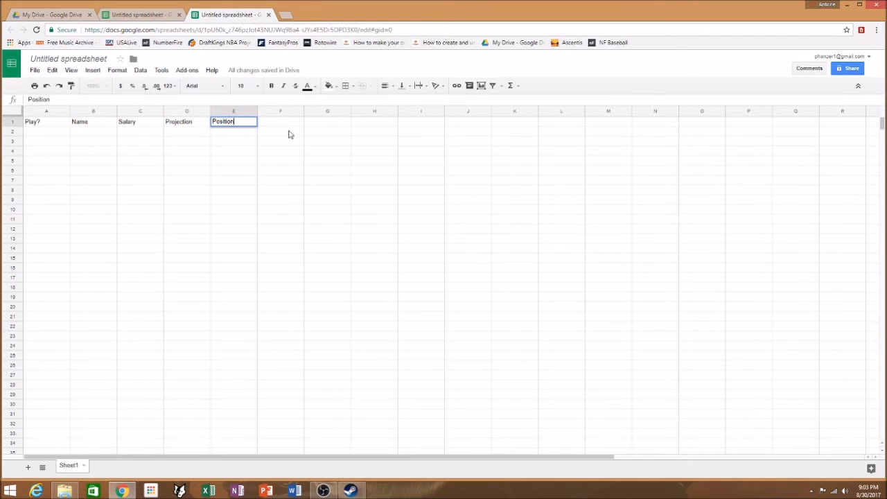
click(281, 124)
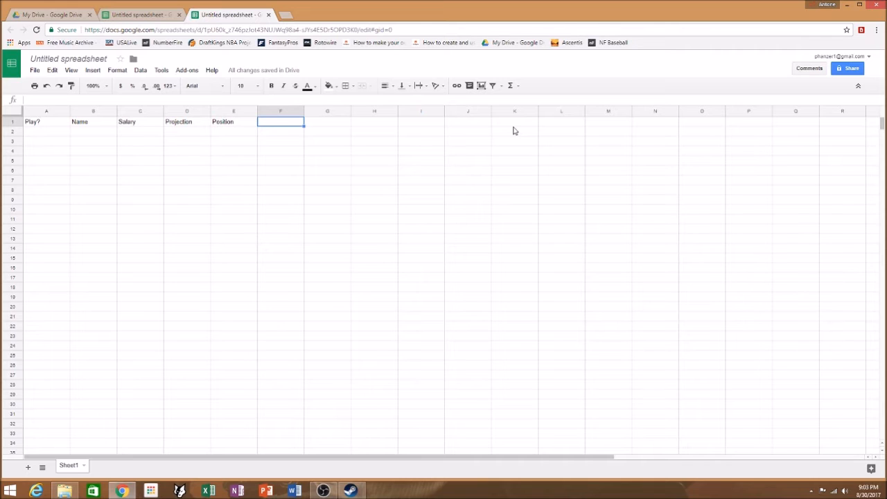
Step: Enter the roster position headers QB, RB, WR, TE, DST and Flex in cells F1 to K1
text(QB)
key(Tab)
text(RB)
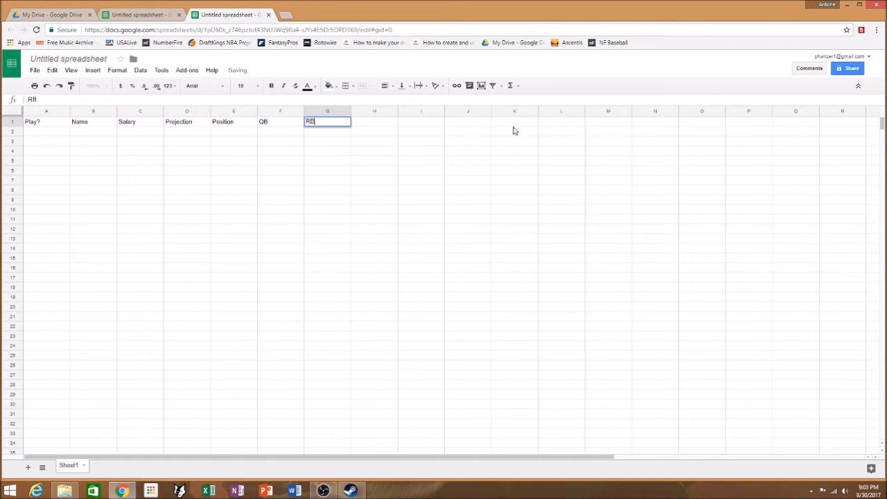
key(Tab)
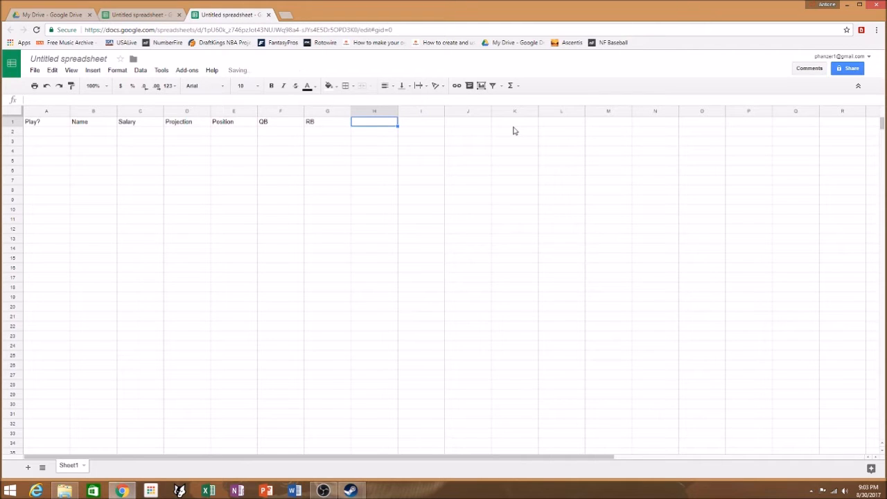
text(WR)
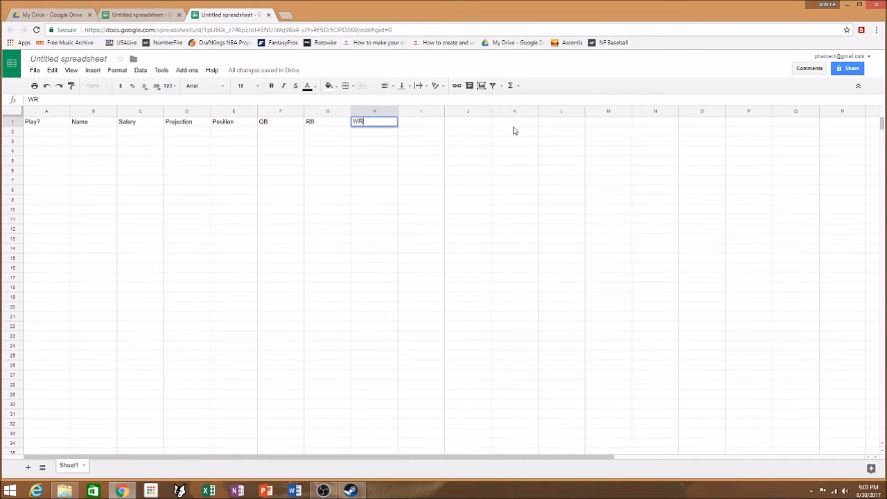
key(Tab)
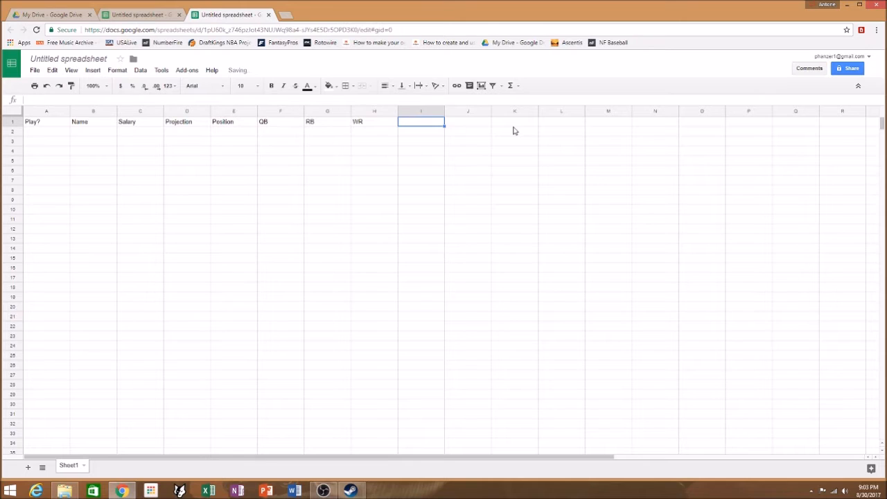
text(TE)
key(Tab)
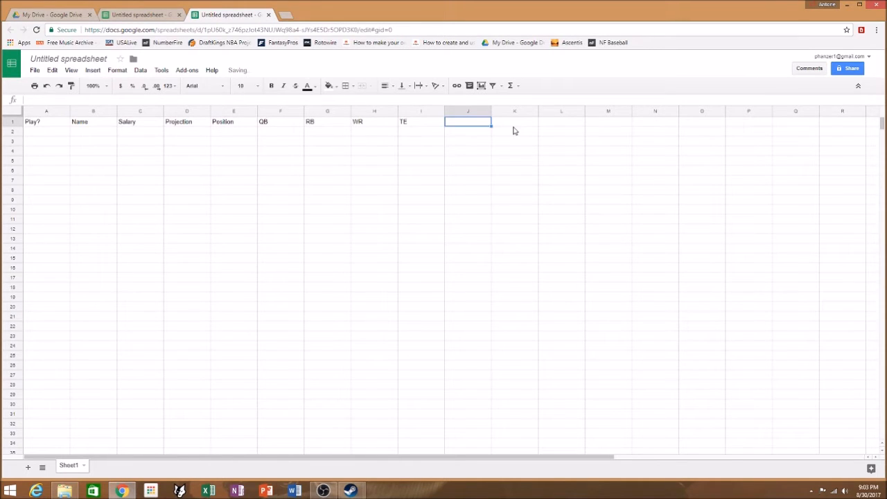
text(DST)
key(Tab)
text(Flex)
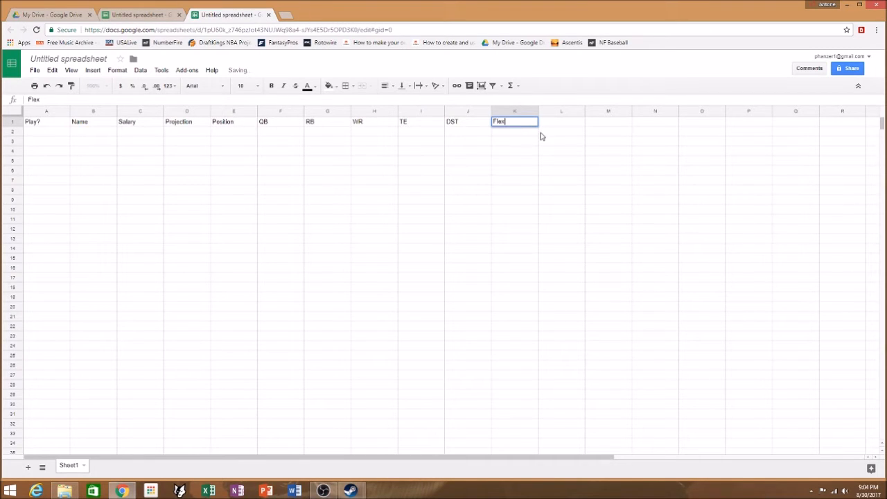
click(527, 140)
Step: Center the header row A1:K1 horizontally and make it bold
drag(50, 123, 503, 125)
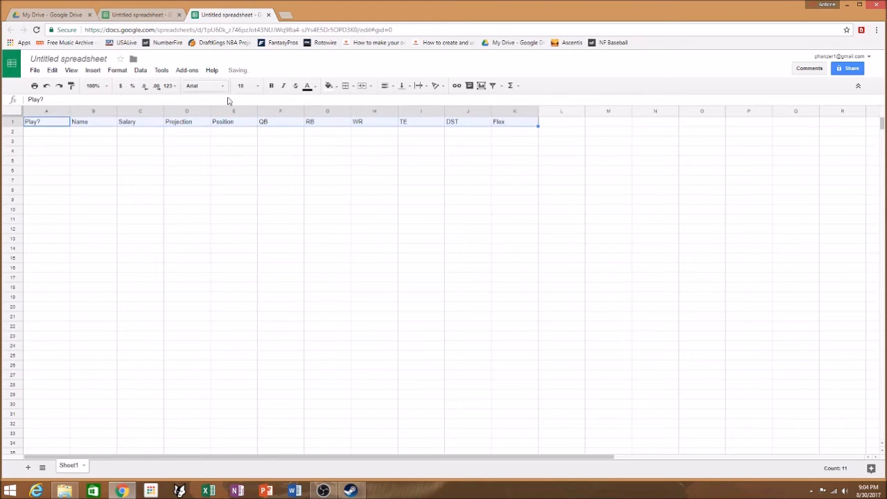
click(385, 85)
click(401, 101)
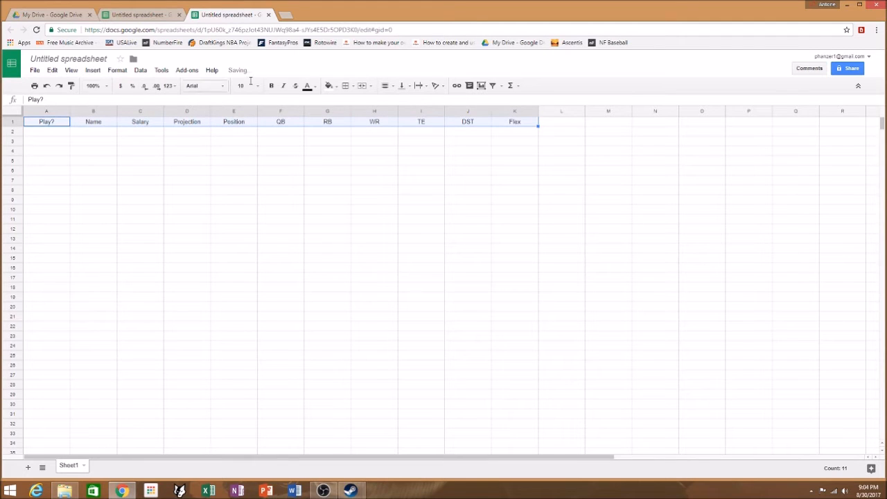
click(271, 85)
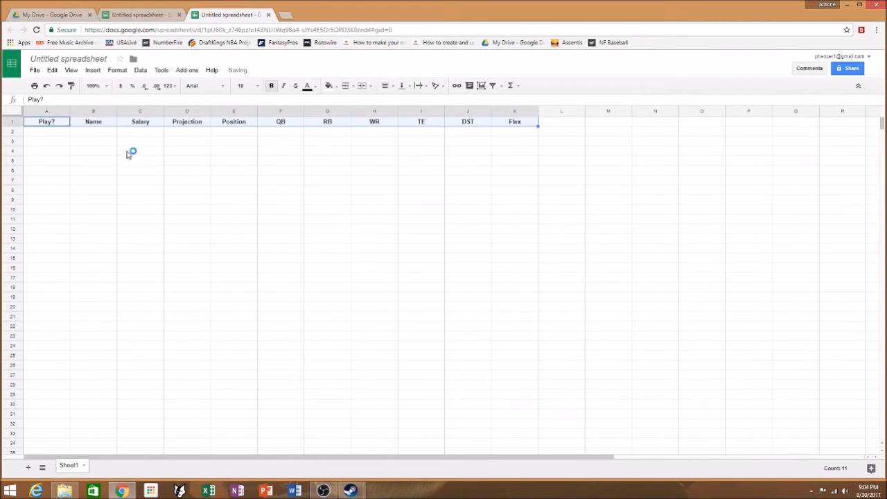
click(105, 140)
click(144, 15)
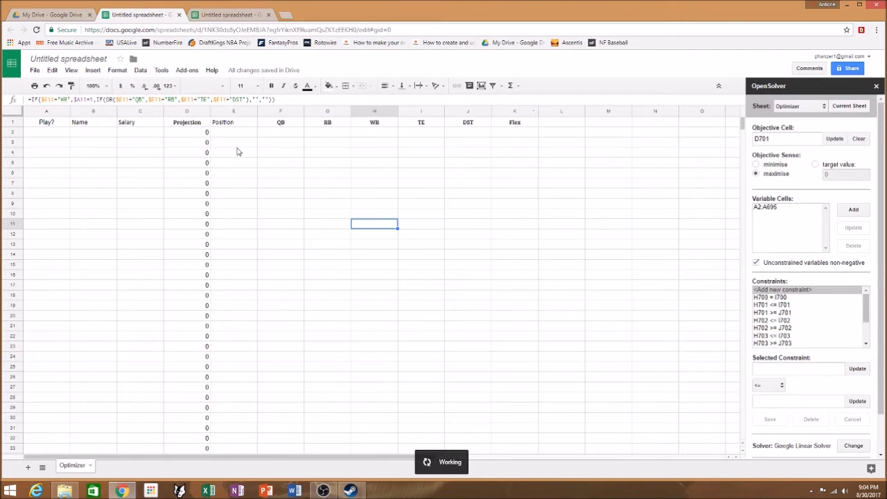
click(229, 15)
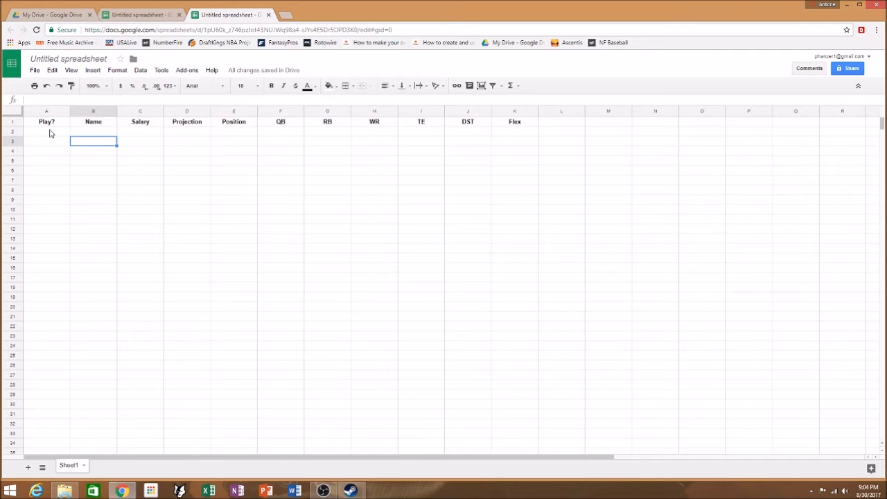
click(54, 132)
drag(153, 136, 133, 139)
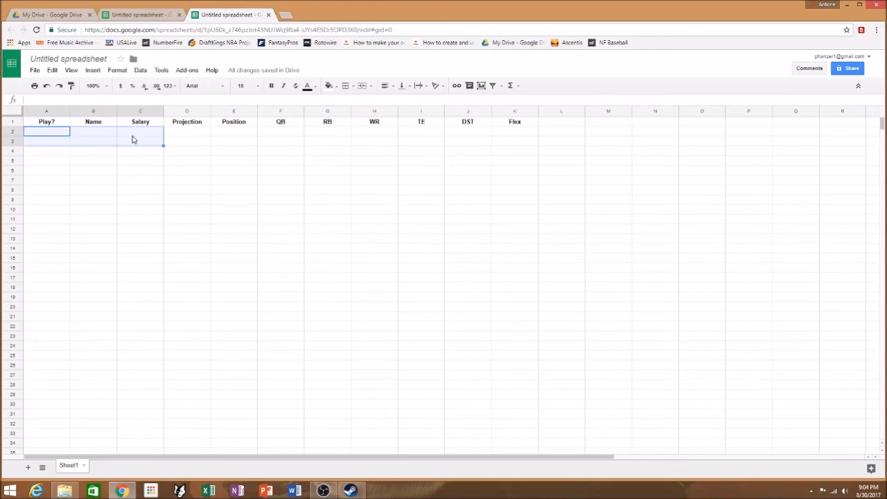
Step: Copy the WR formula from cell H11 of the reference spreadsheet into cell D2 under Projection in the new spreadsheet
click(194, 133)
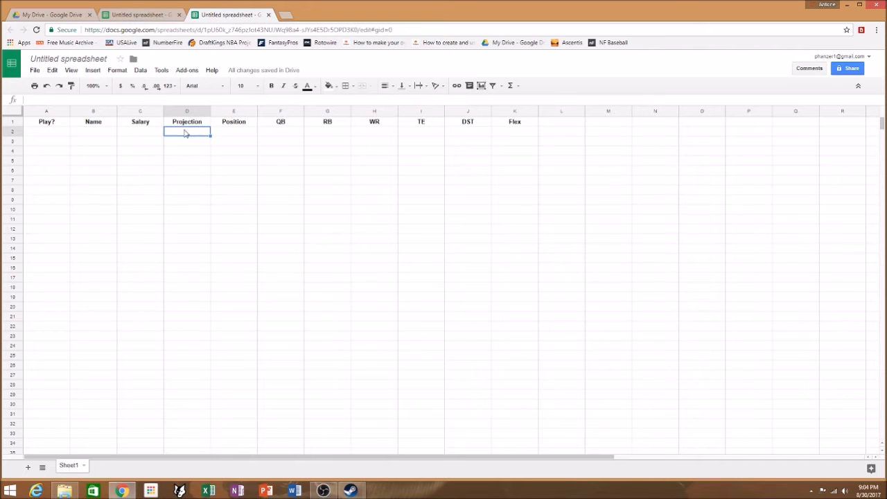
click(155, 15)
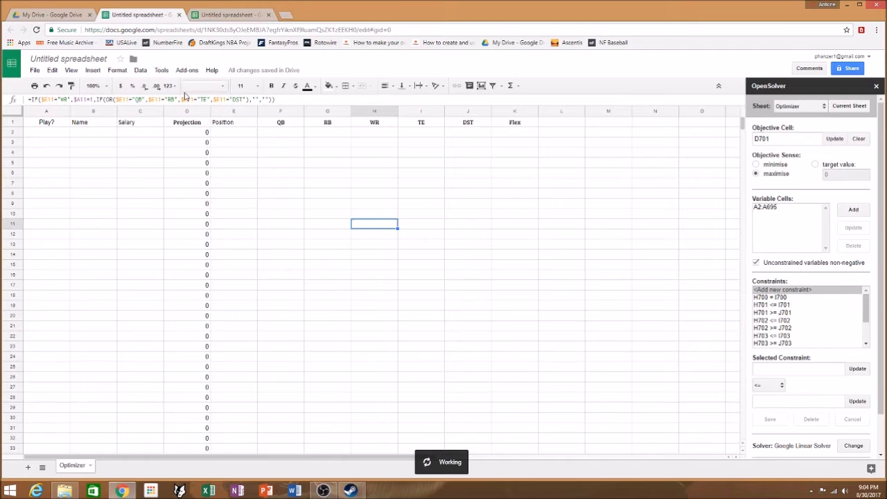
click(184, 99)
drag(277, 99, 24, 101)
key(ctrl+c)
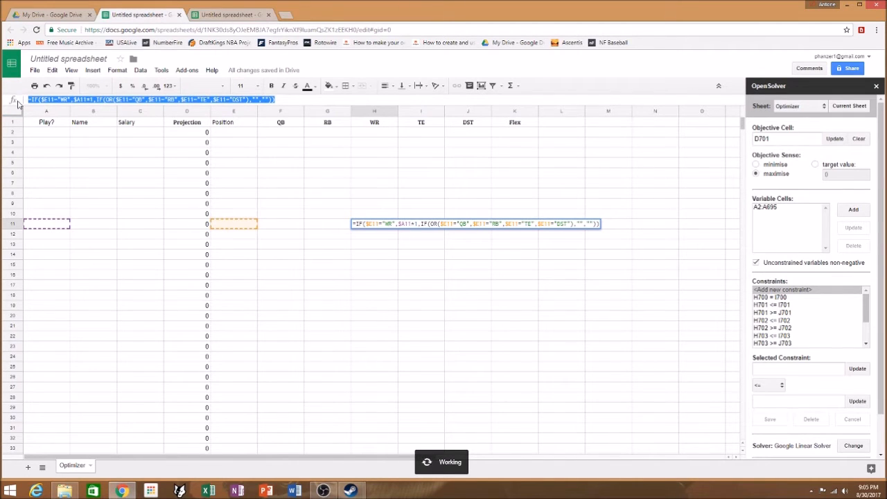
click(211, 15)
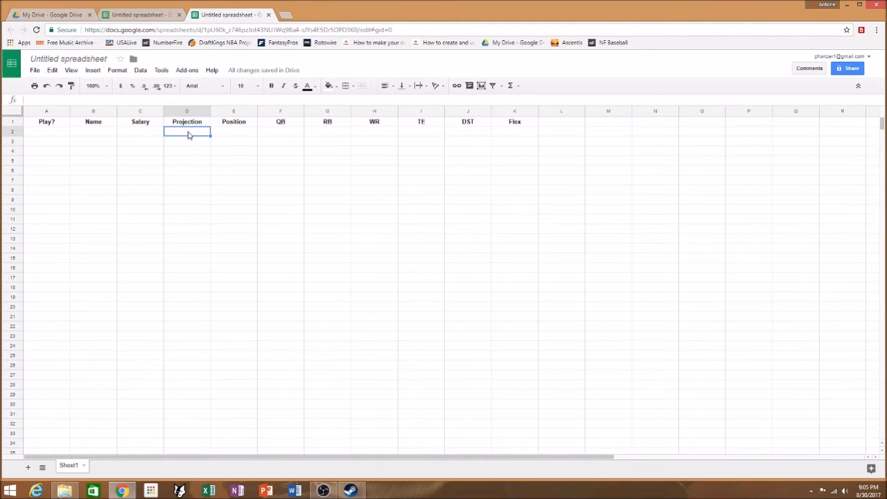
click(171, 104)
click(145, 101)
key(ctrl+v)
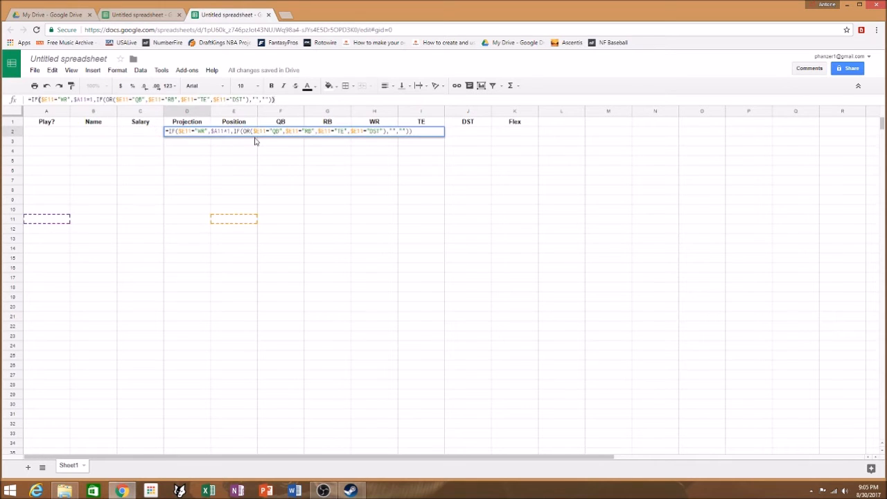
click(243, 162)
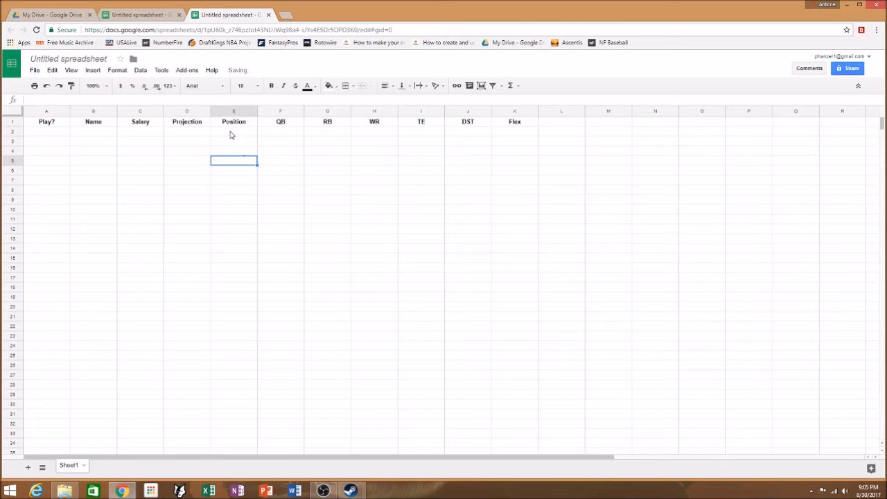
click(196, 132)
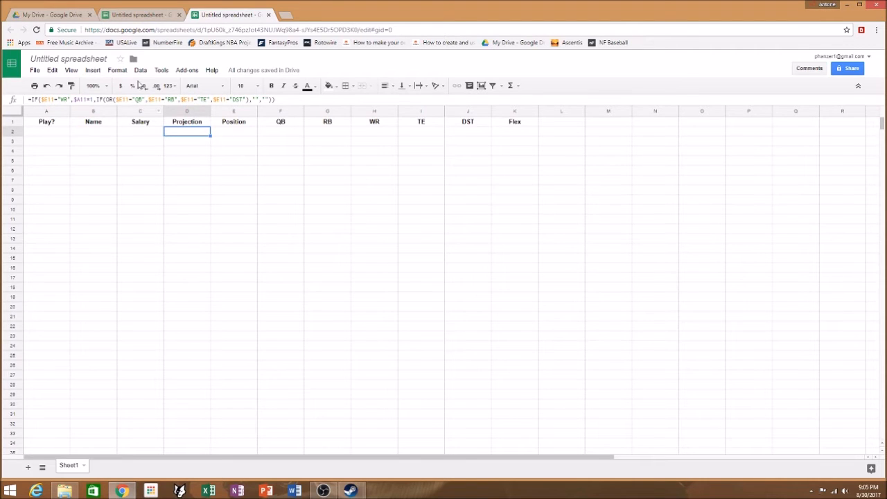
Step: Replace the formula in D2 of the new spreadsheet with the reference spreadsheet's Projection formula, =IFERROR(vlookup("*"&B2&"*",Projections!$A$2:$H,8,false),0)
click(153, 16)
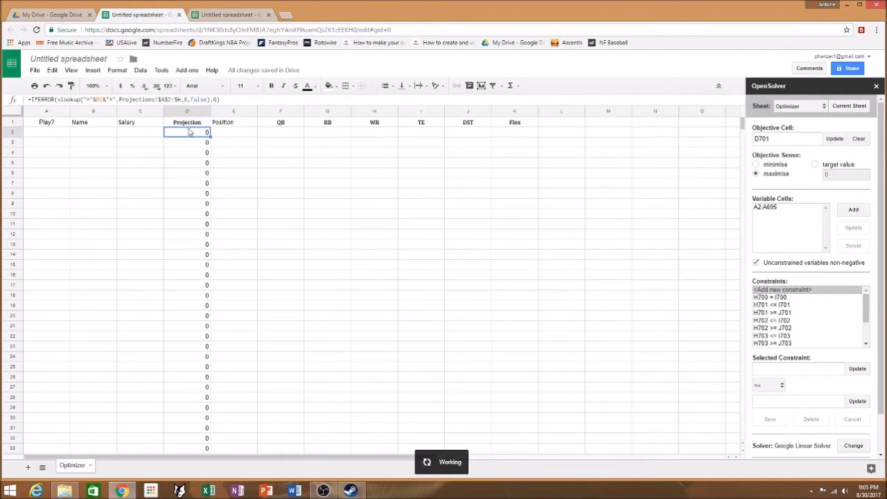
drag(219, 99, 27, 100)
key(ctrl+c)
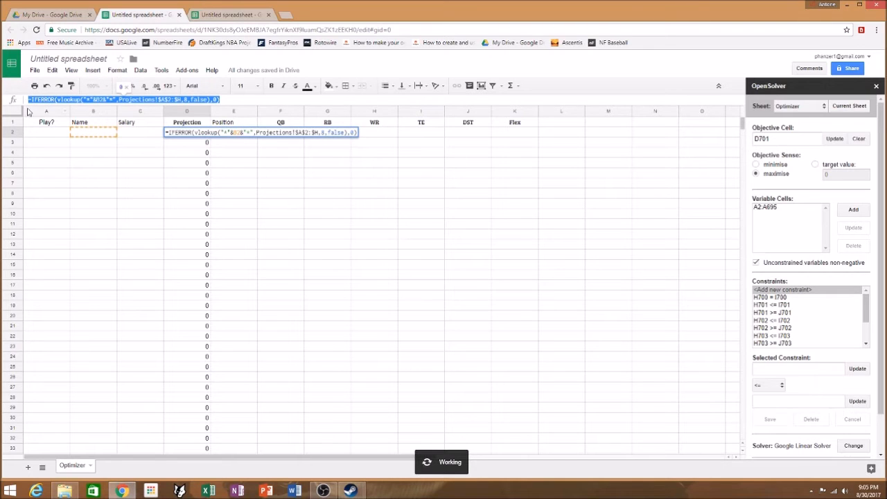
click(229, 15)
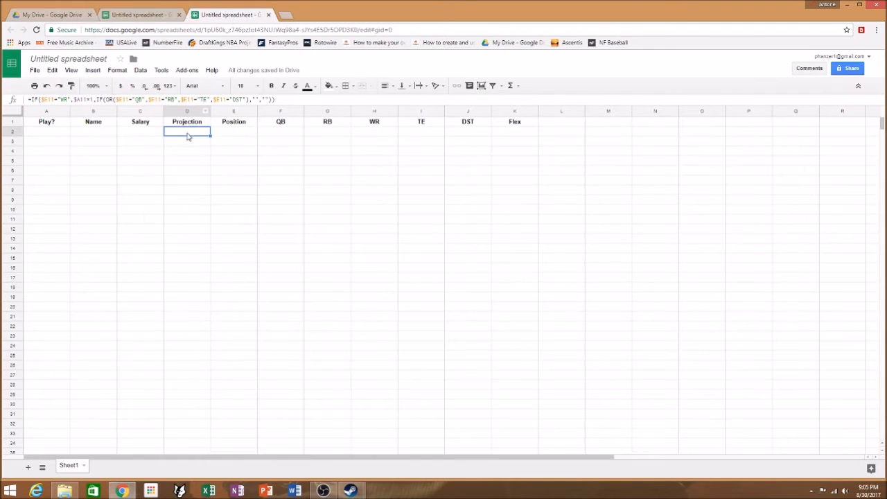
drag(280, 102, 29, 106)
text(=IF($E11="WR",$A11*1,IF(OR($E11="QB",$E11="RB",$E11="TE",$E11="DST"),"","")))
drag(292, 101, 26, 104)
key(ctrl+v)
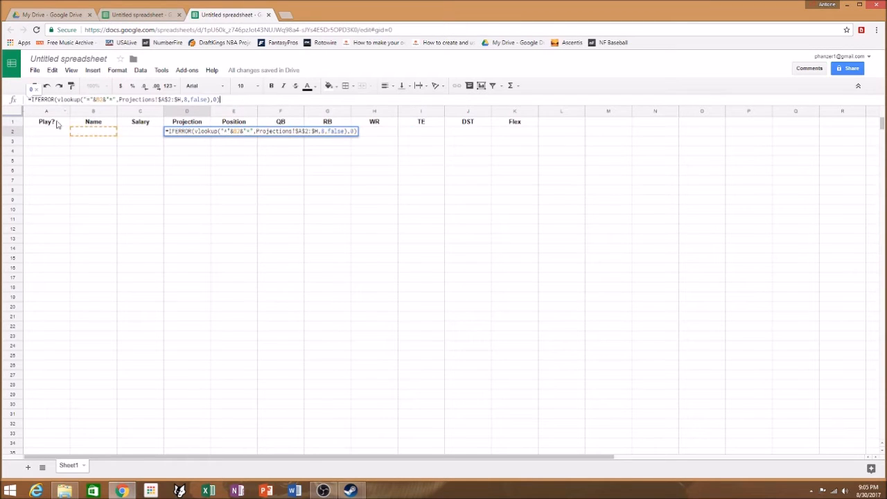
click(149, 147)
click(191, 133)
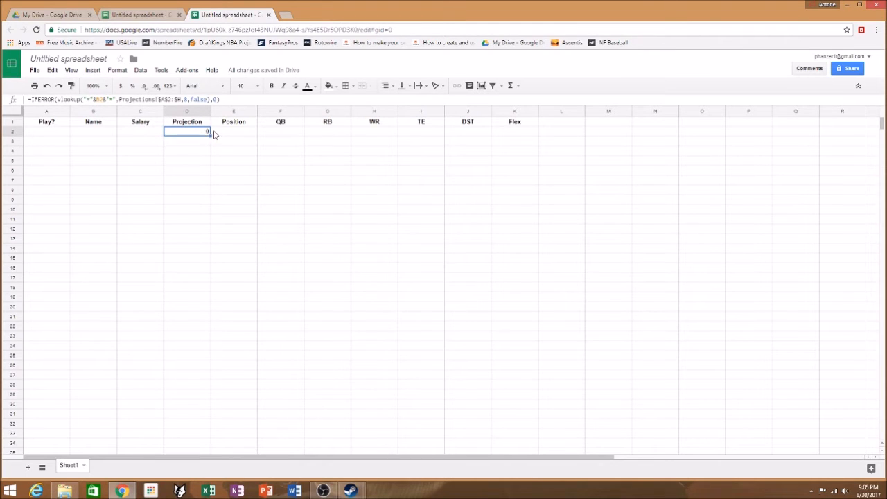
Step: Fill the Projection formula from D2 down column D to row 696
drag(209, 134, 189, 234)
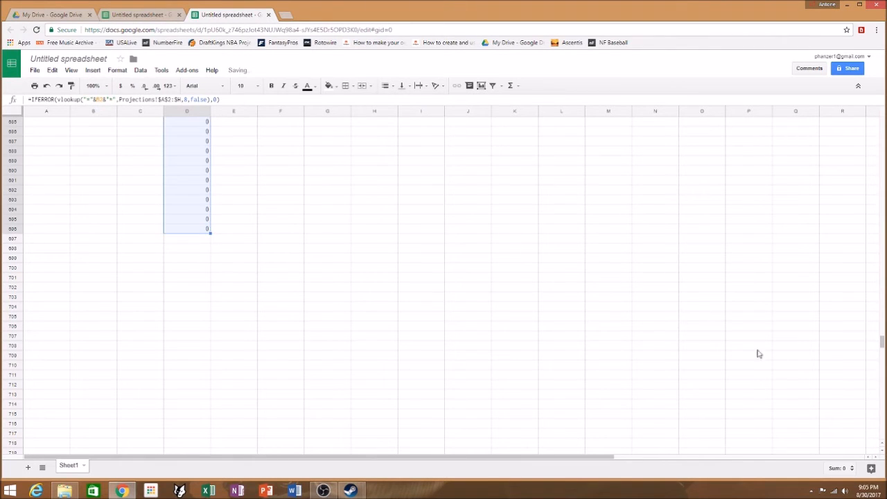
drag(882, 346, 882, 124)
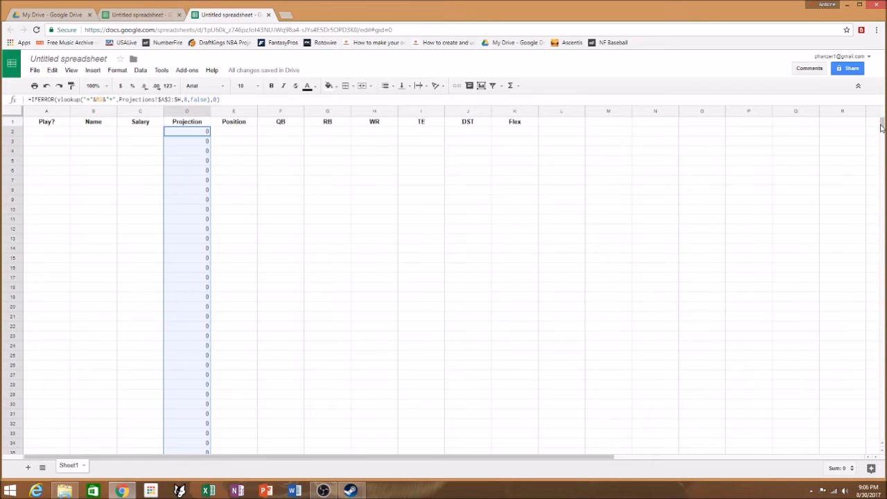
key(Down)
key(Down)
key(Down)
key(Down)
key(Down)
key(Down)
key(Down)
key(Down)
key(Down)
key(Down)
key(Down)
key(Down)
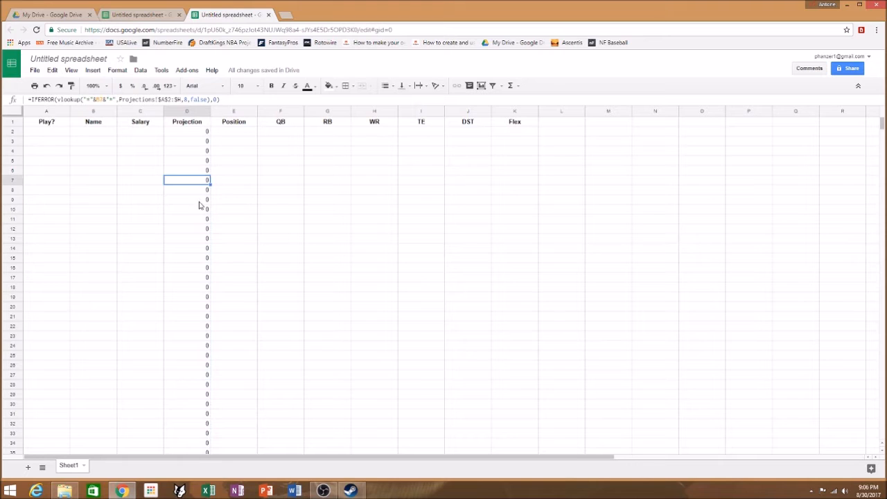
click(189, 178)
click(197, 132)
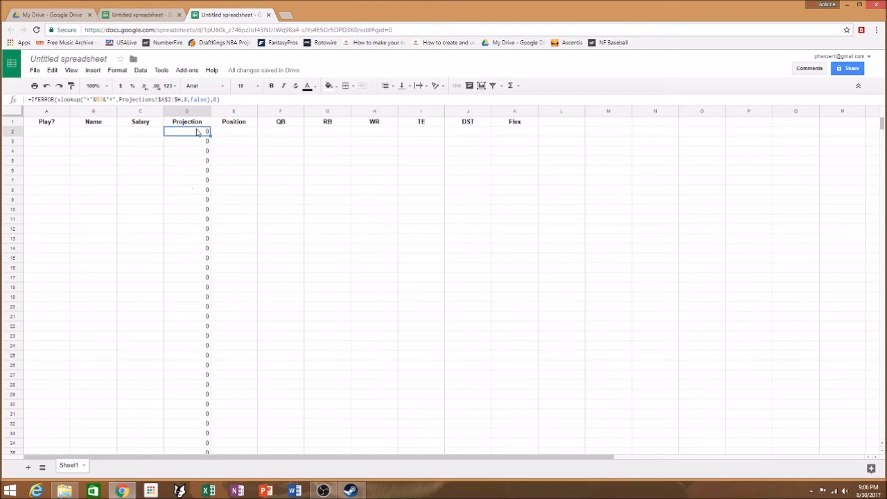
Step: Copy the QB formula from F2 of the reference spreadsheet into F2 of the new spreadsheet and fill it down to row 696
click(151, 15)
click(228, 164)
click(241, 135)
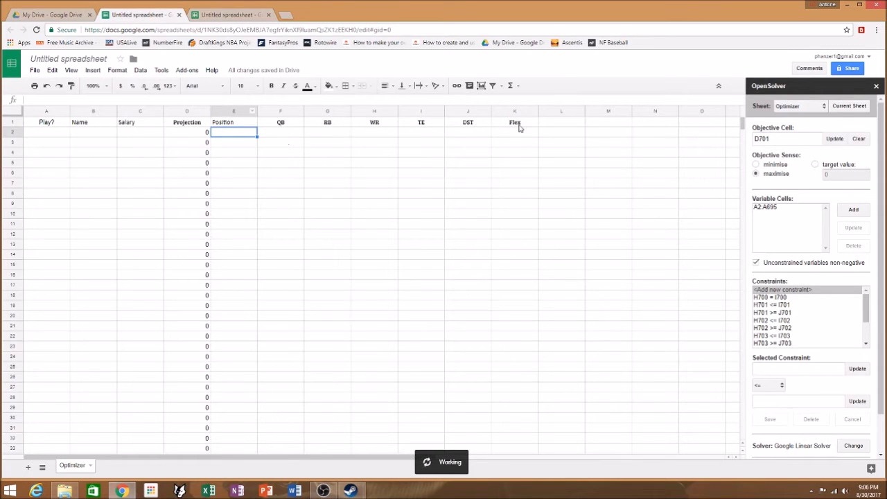
click(291, 136)
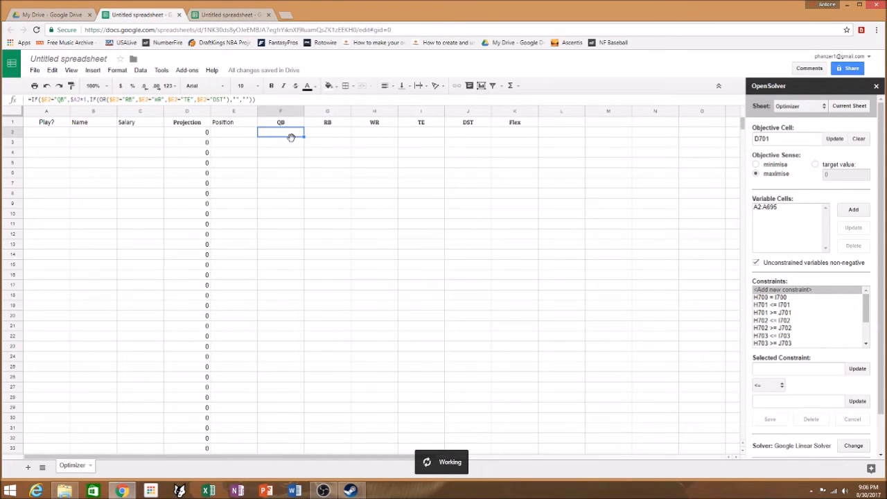
drag(262, 102, 33, 102)
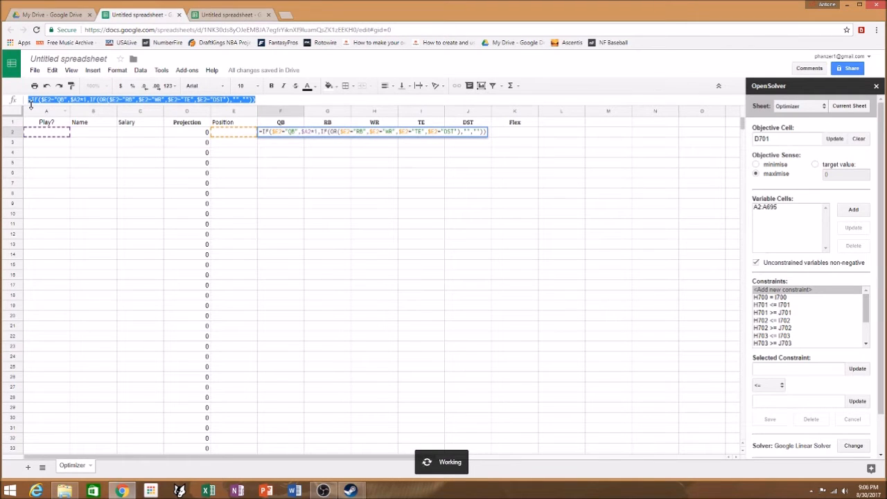
click(211, 17)
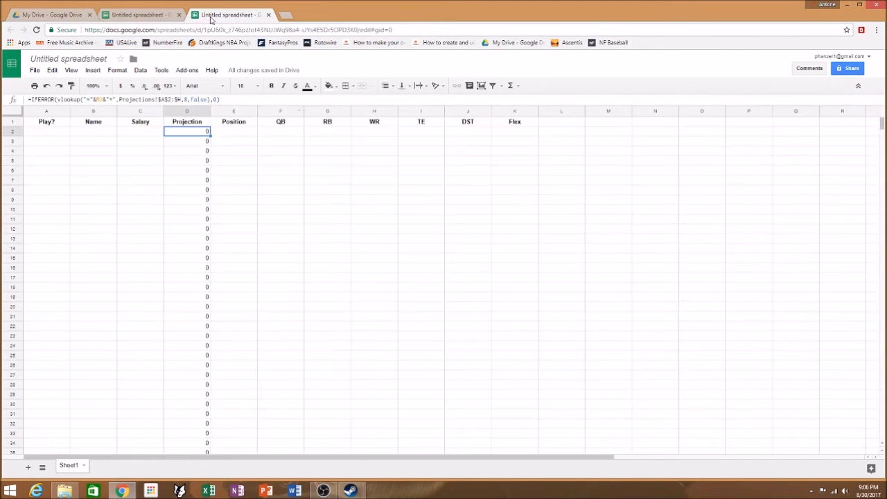
click(275, 135)
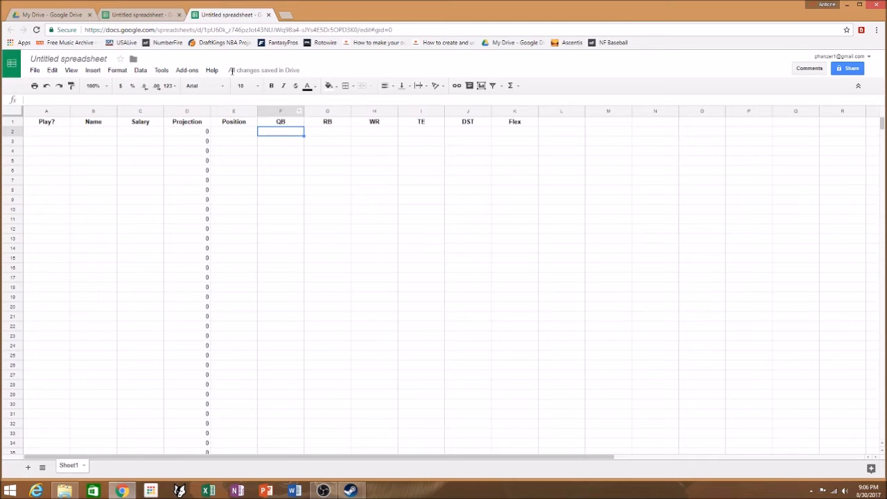
text(=IF($E2="QB",$A2+1,IF(OR($E2="RB",$E2="WR",$E2="TE",$E2="DST"),"","")))
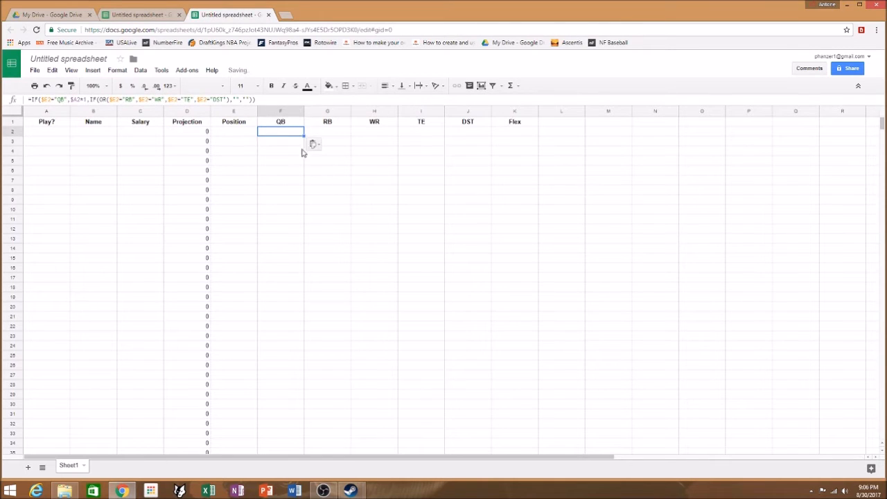
drag(302, 136, 299, 177)
drag(882, 333, 882, 125)
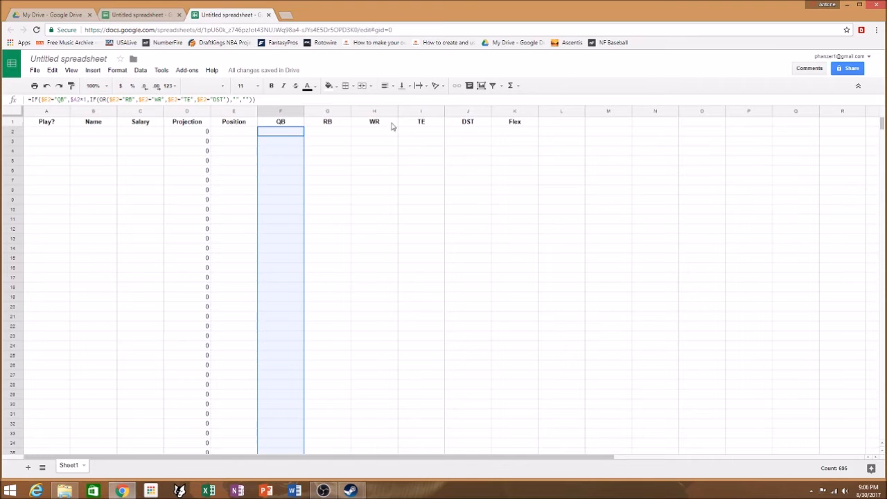
Step: Copy the RB formula from G2 of the reference spreadsheet into G2 of the new spreadsheet and fill it down to row 696
click(327, 131)
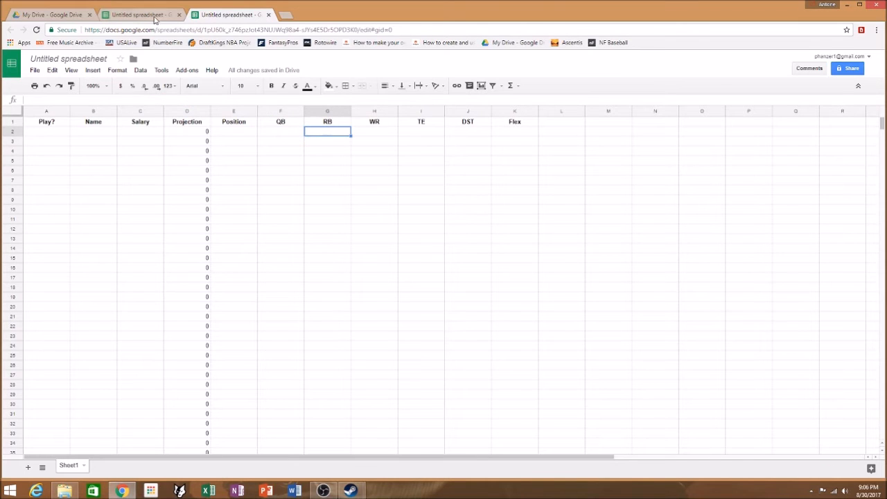
click(154, 17)
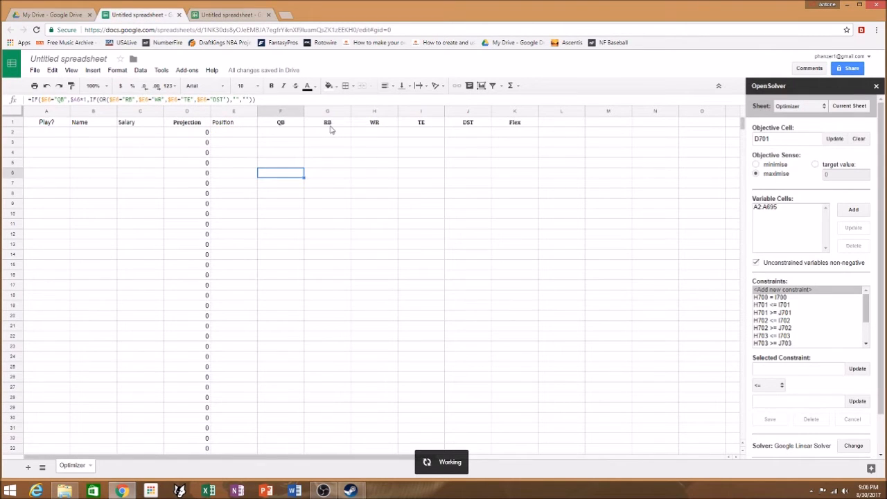
click(329, 131)
drag(256, 100, 28, 99)
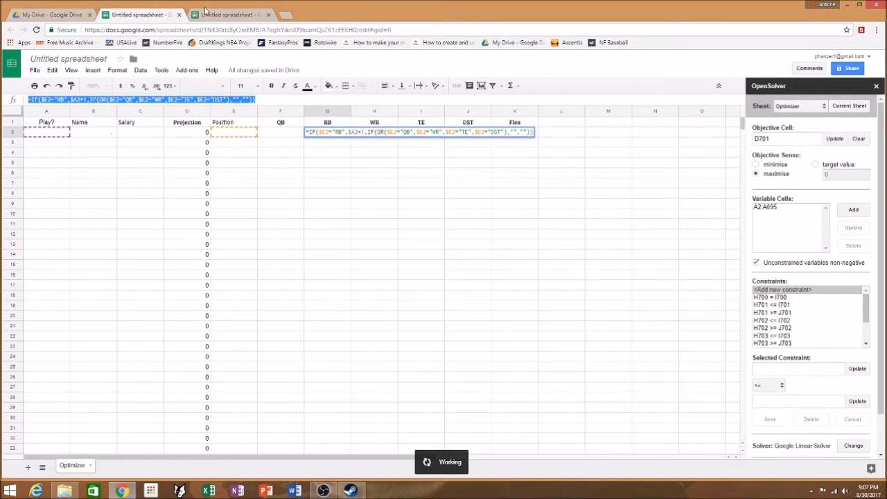
click(211, 14)
text(=IF($E2="RB",$A2*1,IF(OR($E2="QB",$E2="WR",$E2="TE",$E2="DST"),"","")))
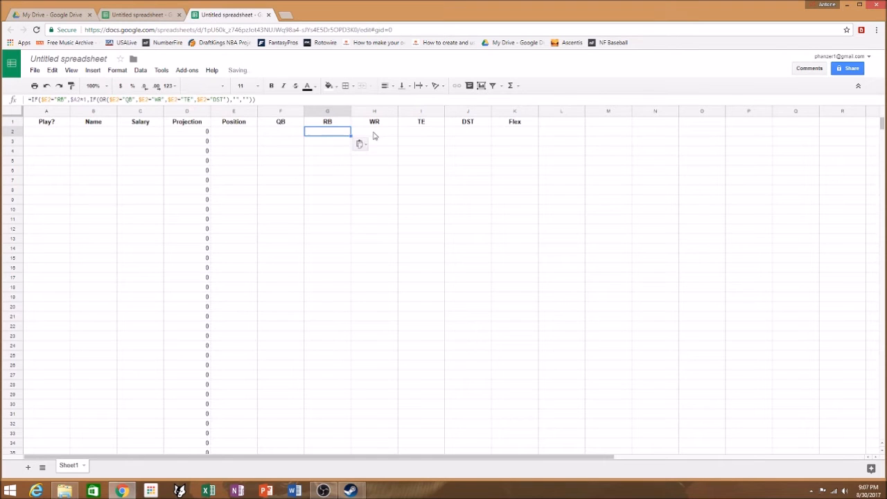
drag(348, 136, 330, 235)
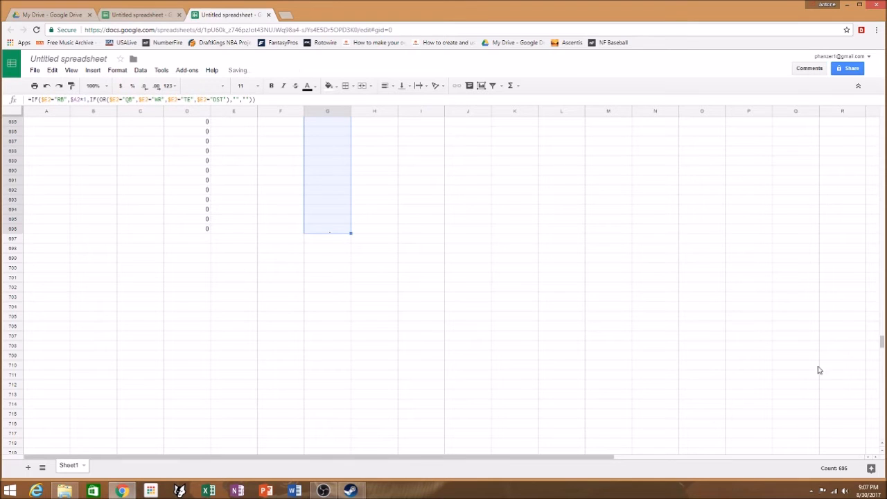
drag(883, 347, 883, 128)
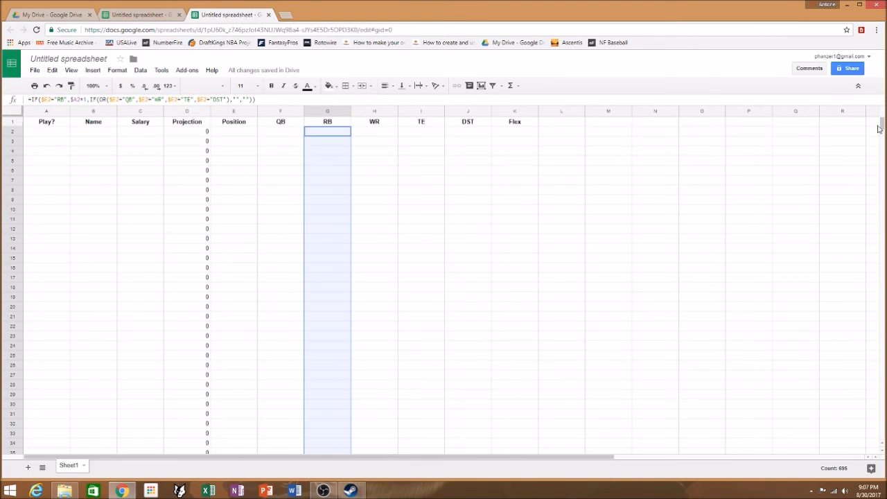
Step: Copy the WR formula from H2 of the reference spreadsheet into H2 of the new spreadsheet and fill it down to row 696
click(361, 131)
click(142, 15)
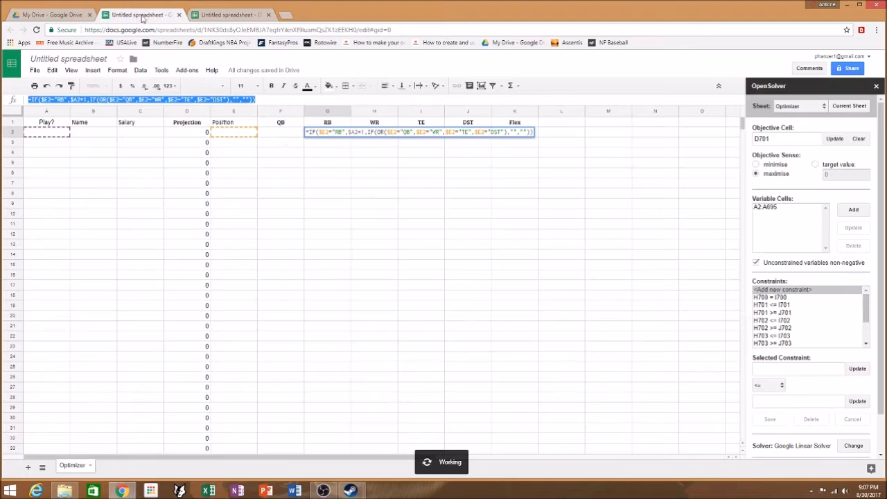
click(364, 163)
click(385, 134)
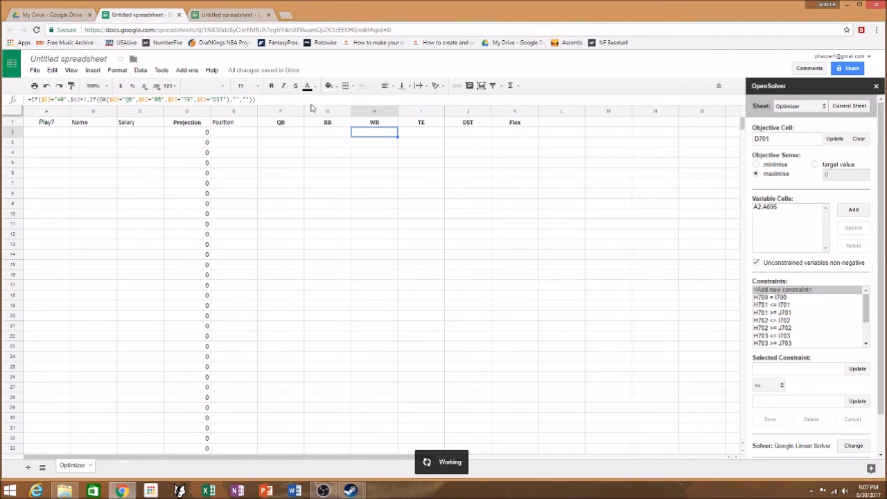
drag(265, 99, 23, 104)
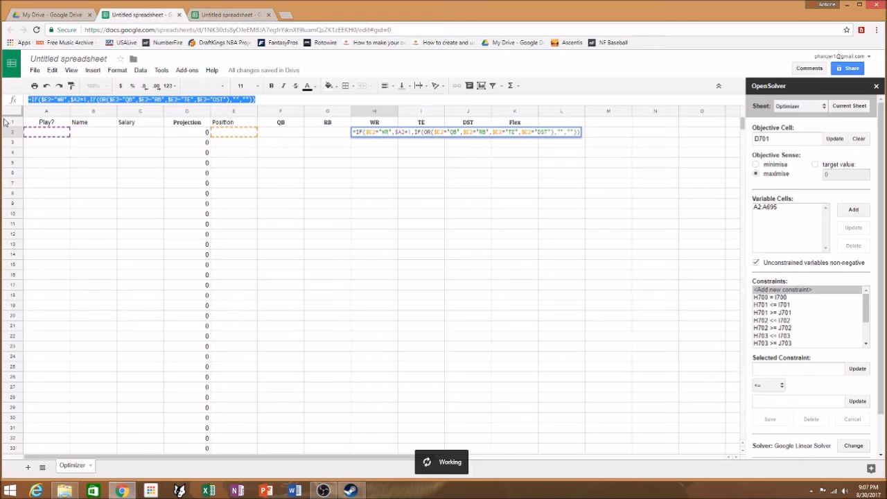
click(224, 14)
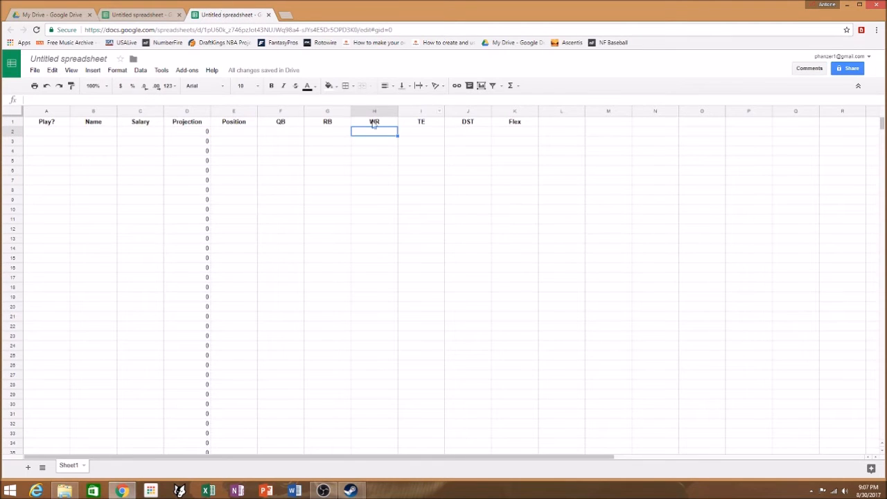
text(=IF($E2="WR",$A2=1,IF(OR($E2="QB",$E2="RB",$E2="TE",$E2="DST"),"","")))
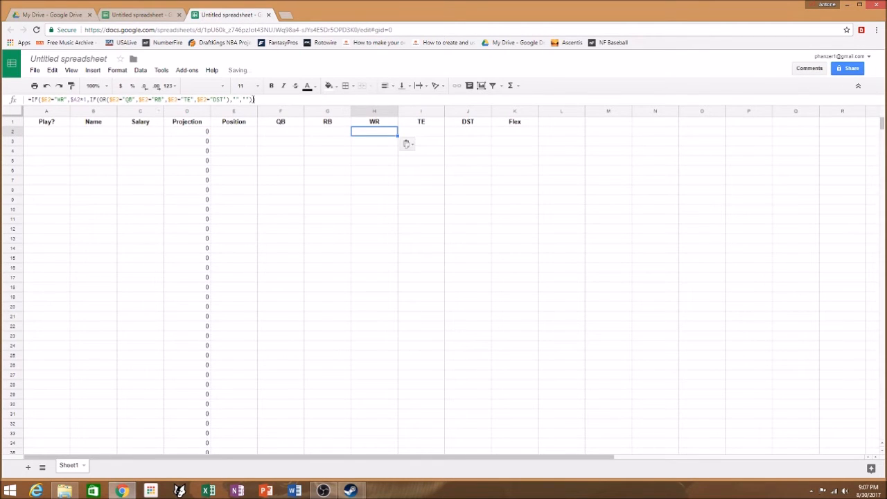
drag(398, 134, 389, 340)
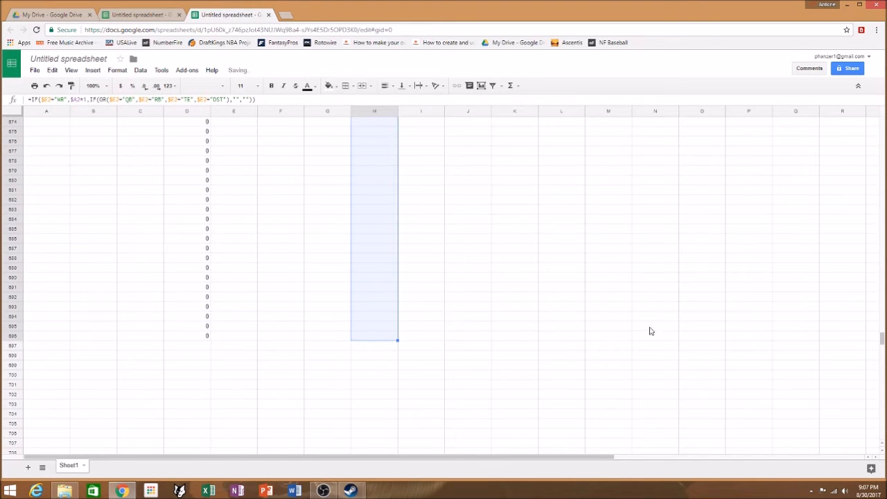
drag(881, 341, 881, 122)
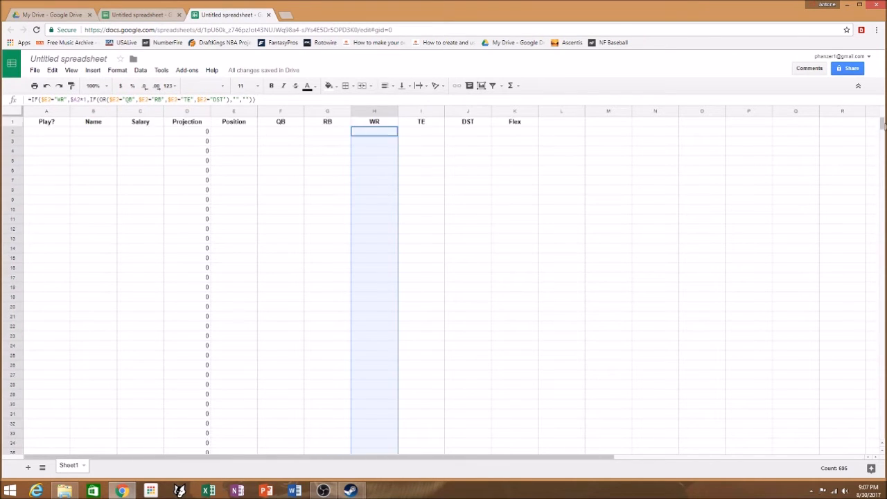
Step: Copy the TE formula from I2 of the reference spreadsheet into I2 of the new spreadsheet and fill it down to row 696
click(158, 15)
click(438, 134)
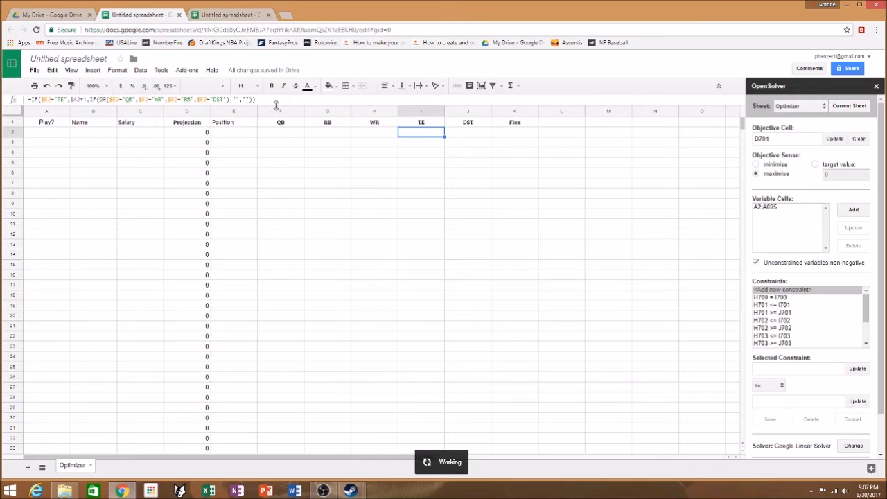
drag(263, 102, 25, 102)
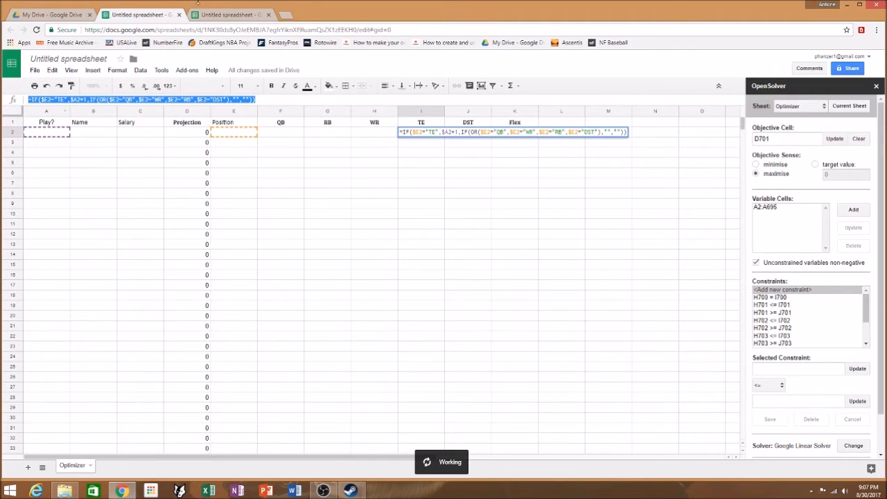
click(228, 16)
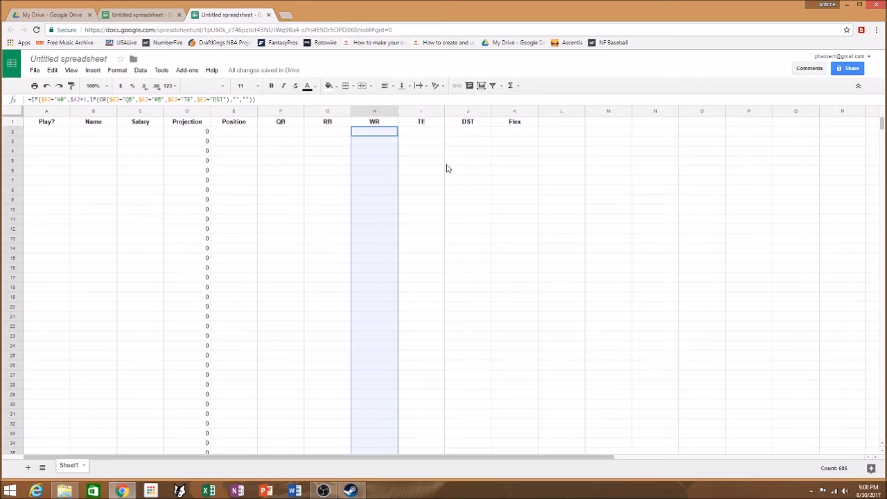
click(423, 136)
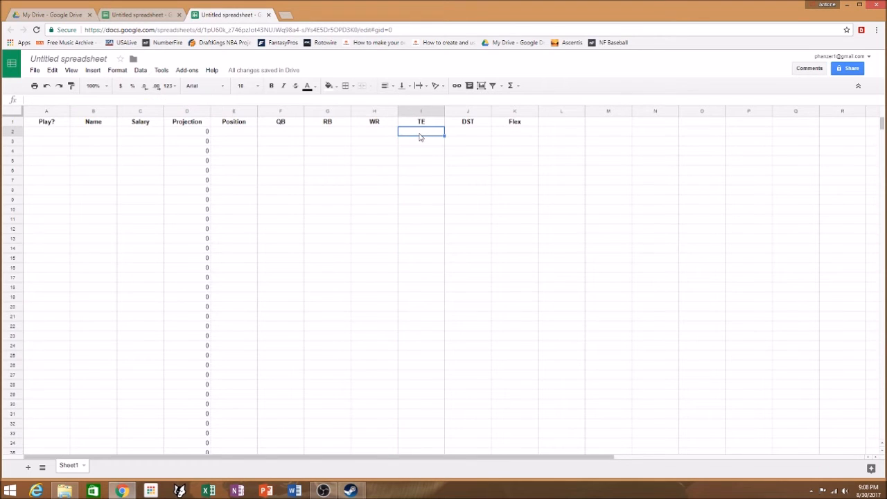
text(=IF($E2="TE",$A2*1,IF(OR($E2="QB",$E2="WR",$E2="RB",$E2="DST"),"","")))
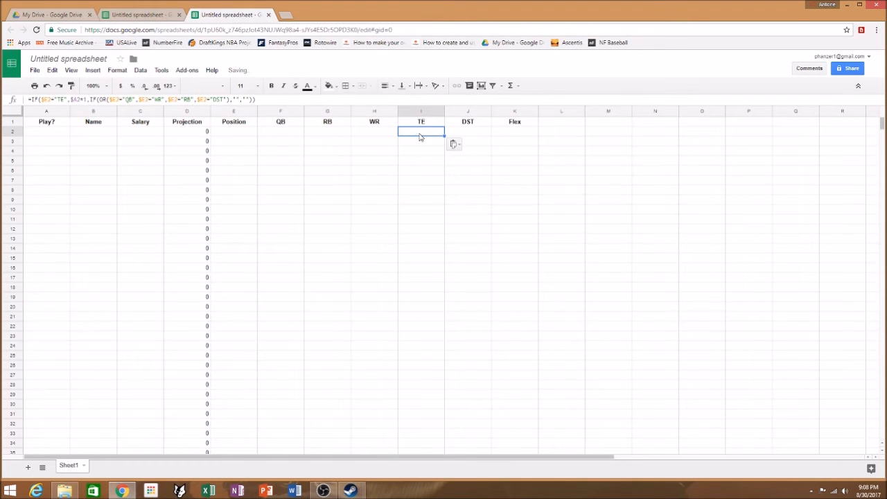
mouse_move(444, 137)
mouse_down()
mouse_move(444, 452)
mouse_move(434, 135)
mouse_up()
drag(882, 344, 880, 125)
click(474, 131)
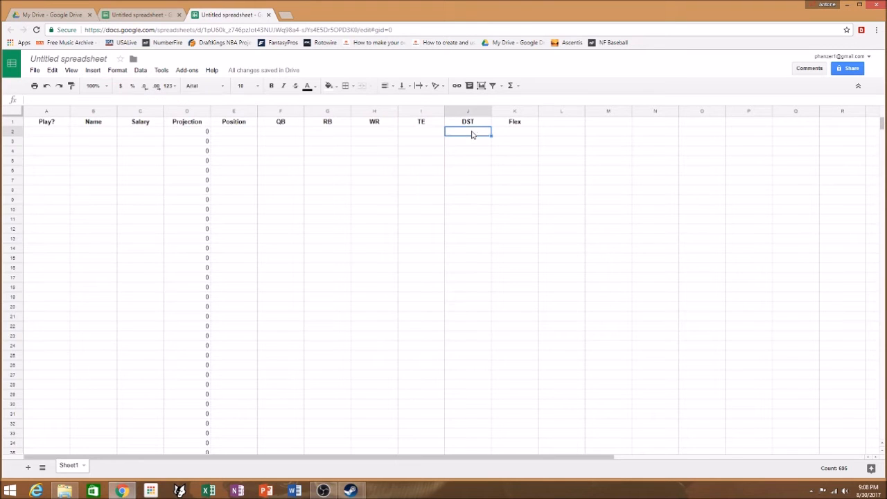
Step: Copy the DST formula from J2 of the reference spreadsheet into J2 of the new spreadsheet and fill it down to the last projection row
click(172, 19)
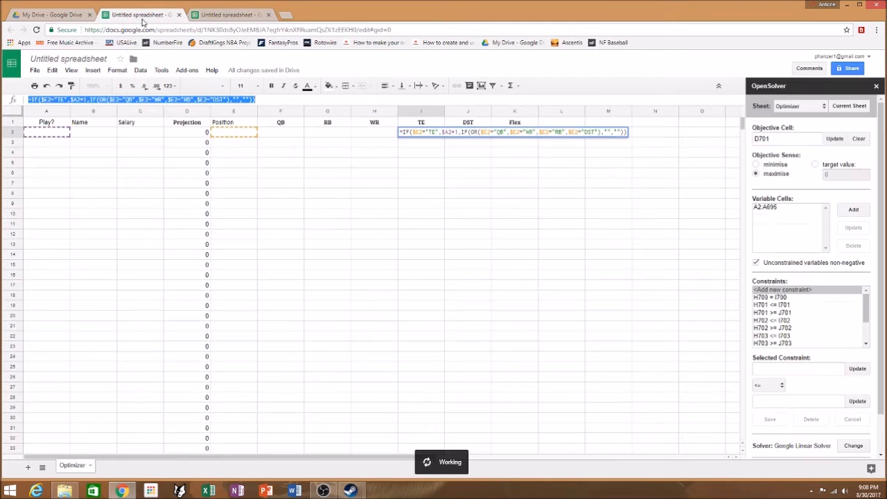
click(516, 190)
click(473, 132)
drag(262, 99, 11, 111)
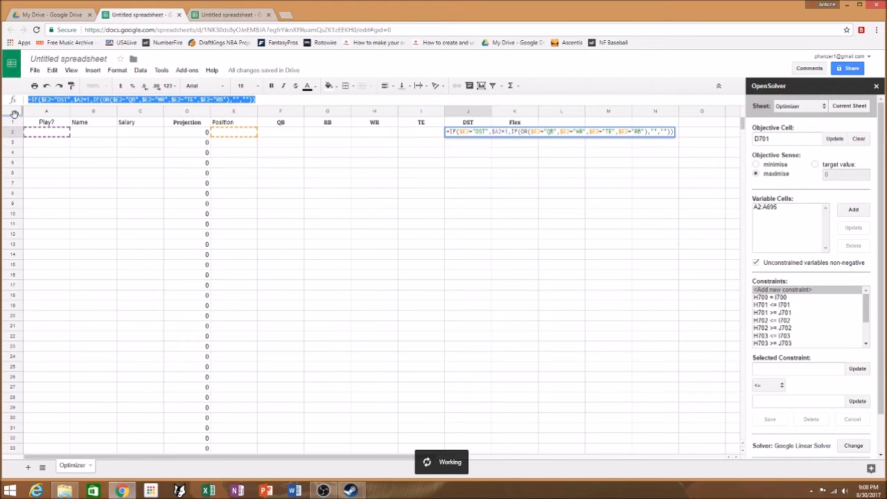
click(230, 15)
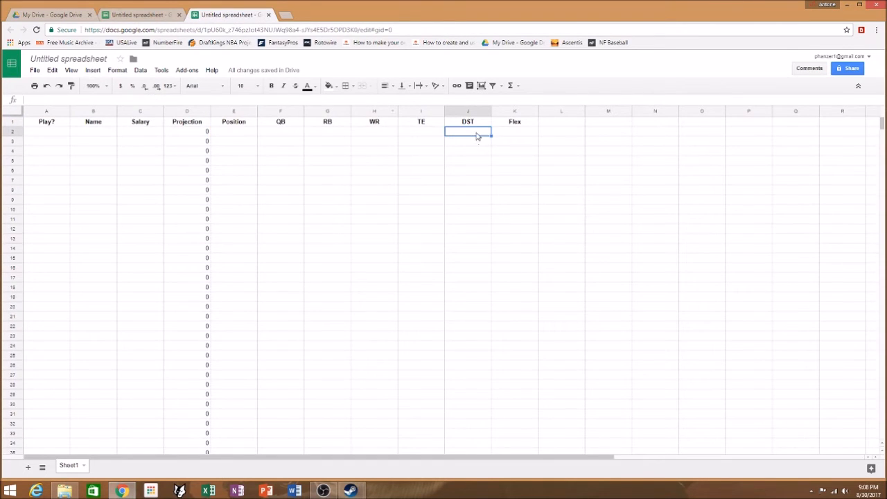
text(=IF($F2="DST",$A2*1,IF(OR($F2="QB",$F2="WR",$F2="TE",$F2="RB"),"","")))
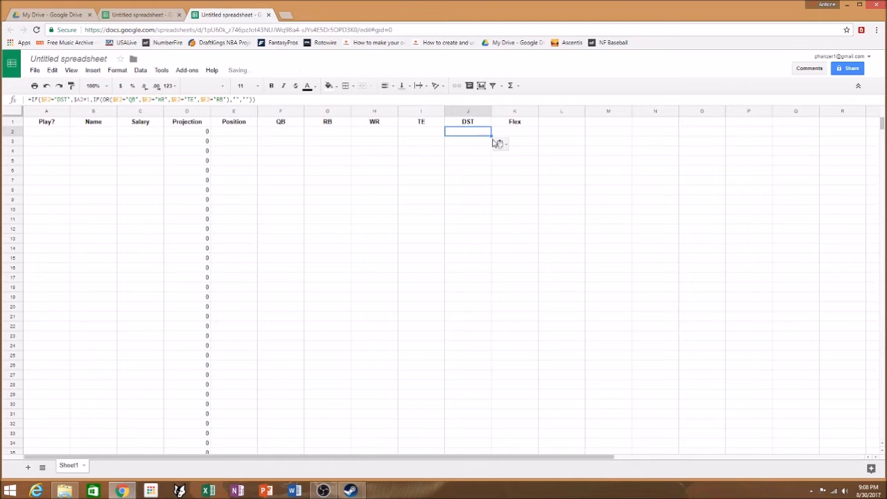
drag(490, 136, 493, 451)
scroll(443, 284, down, 15)
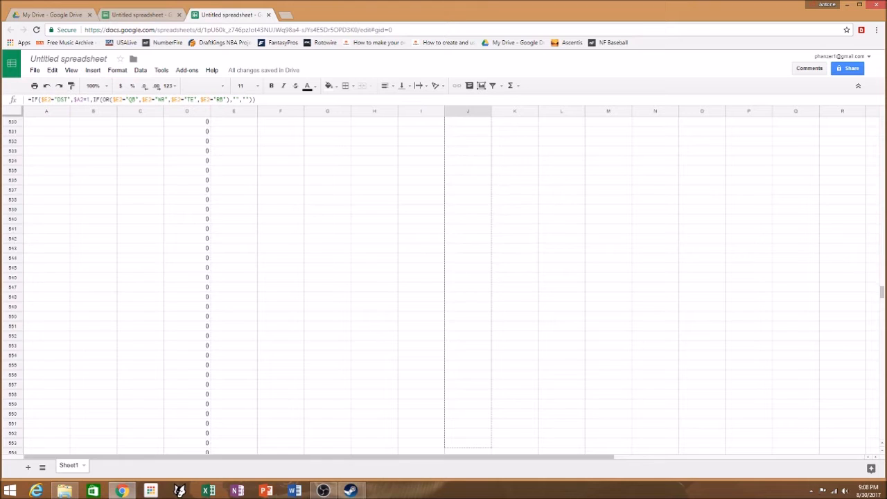
drag(491, 447, 491, 418)
Step: Copy the Flex formula from K2 of the reference spreadsheet into K2 of the new spreadsheet and fill it down to row 696
drag(882, 335, 881, 124)
click(507, 132)
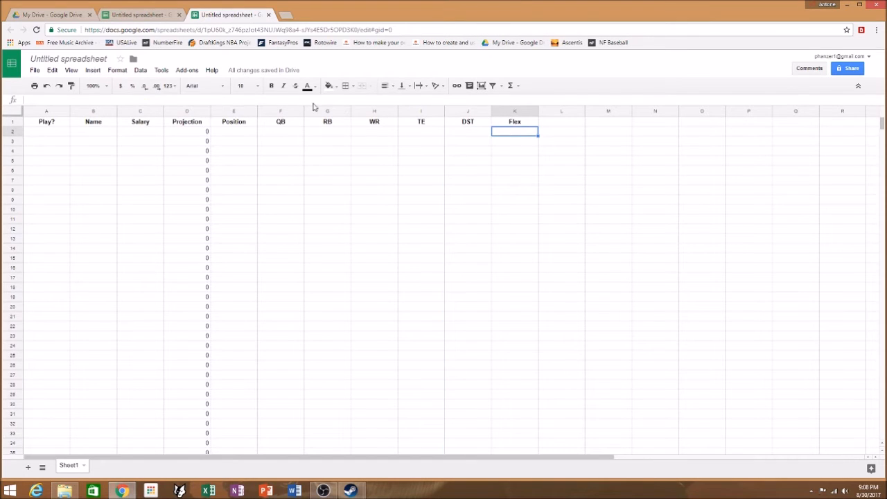
click(141, 15)
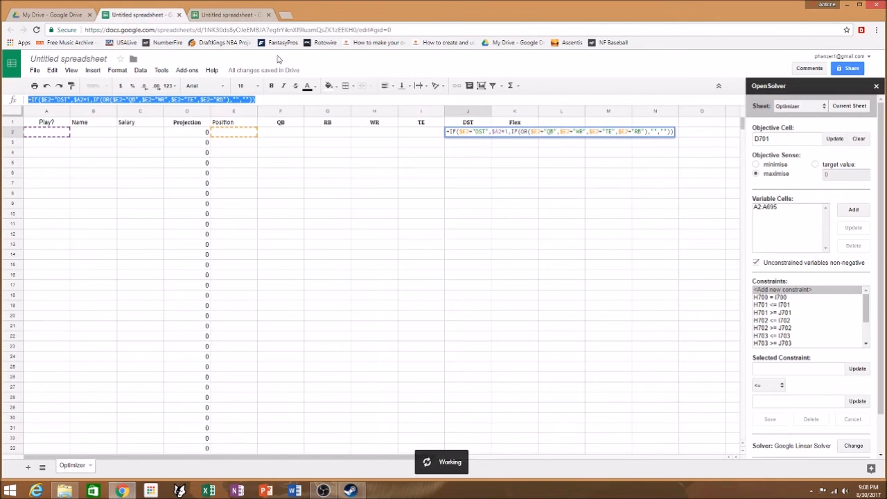
click(503, 165)
click(515, 139)
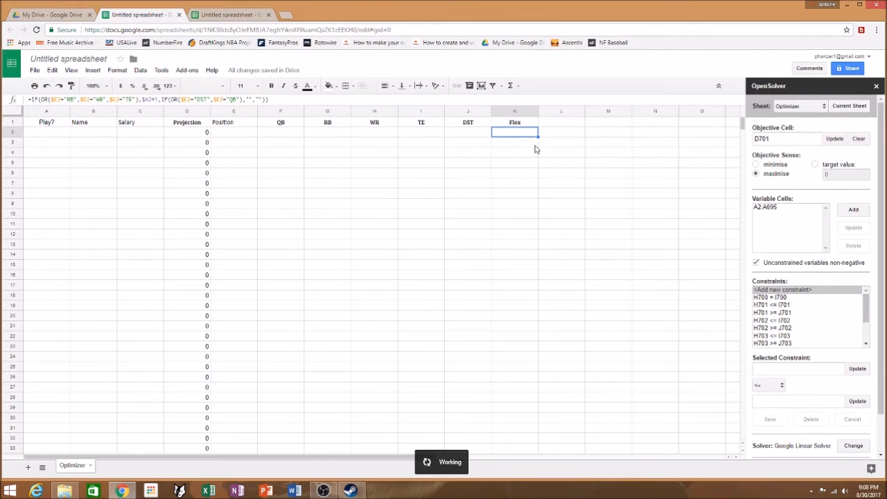
drag(279, 99, 17, 103)
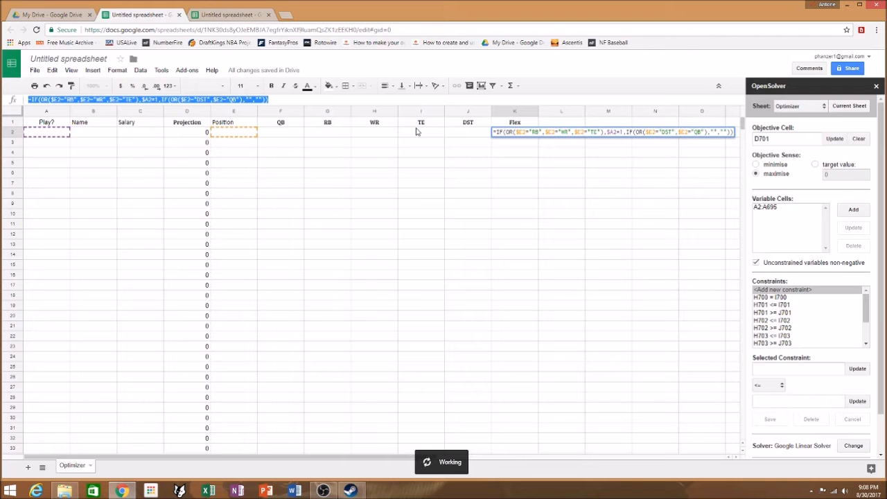
click(233, 16)
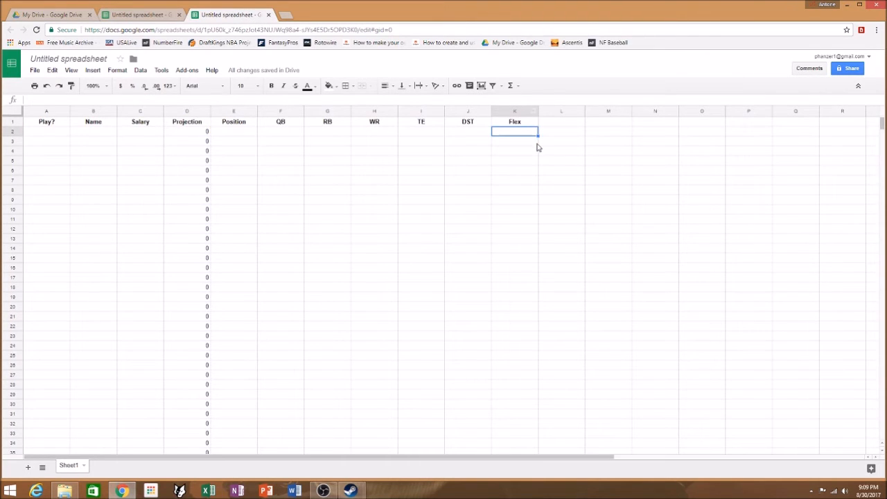
drag(537, 136, 534, 216)
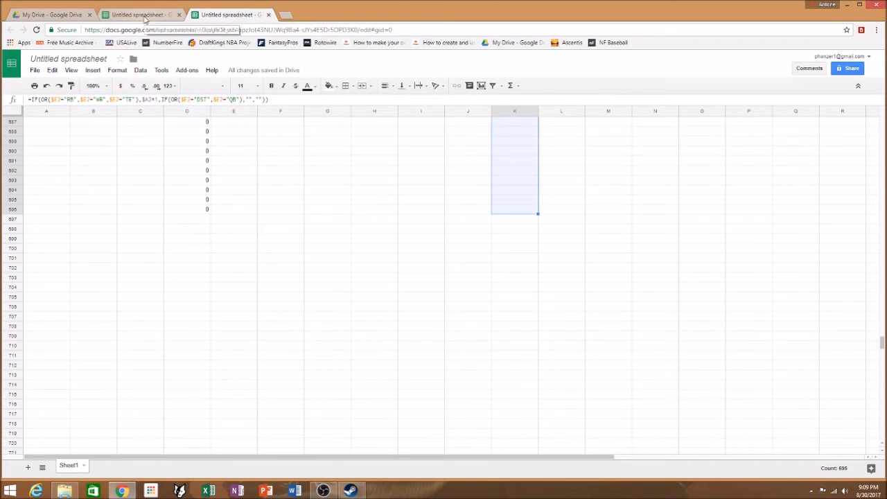
Step: Find the totals section below the player rows in the reference spreadsheet and enter its label Players in A700 of the new spreadsheet
click(140, 15)
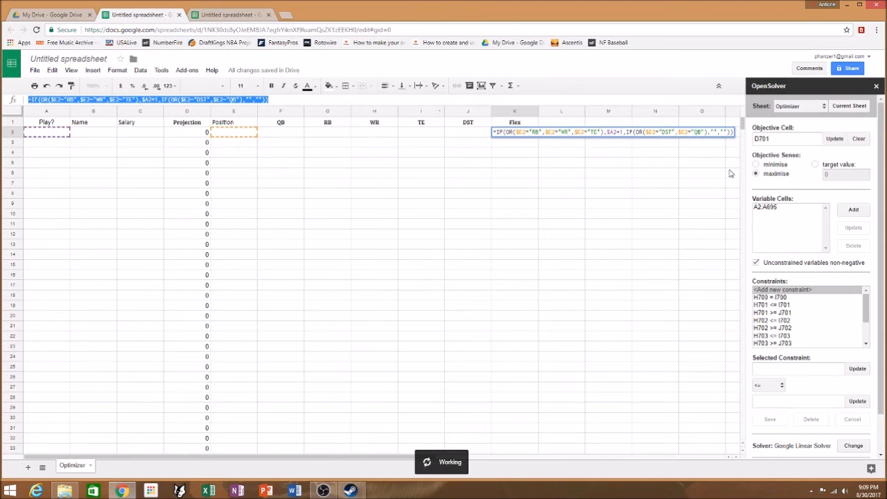
click(729, 174)
drag(742, 127, 740, 350)
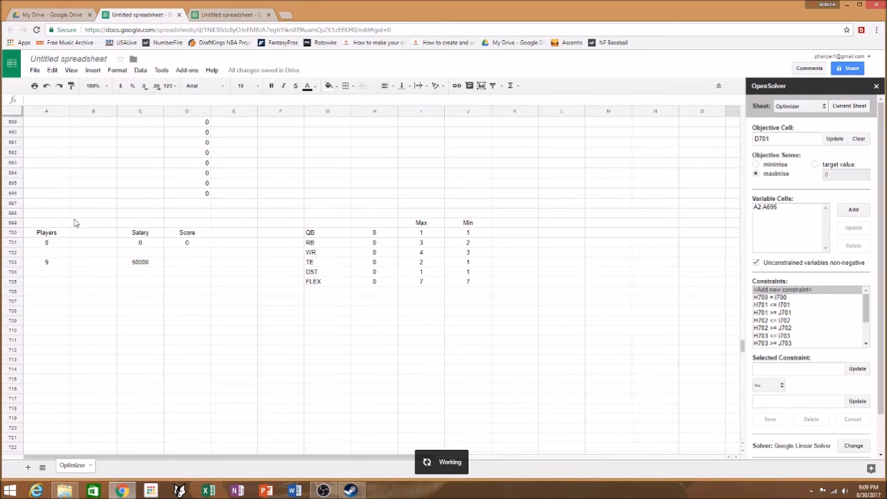
click(232, 14)
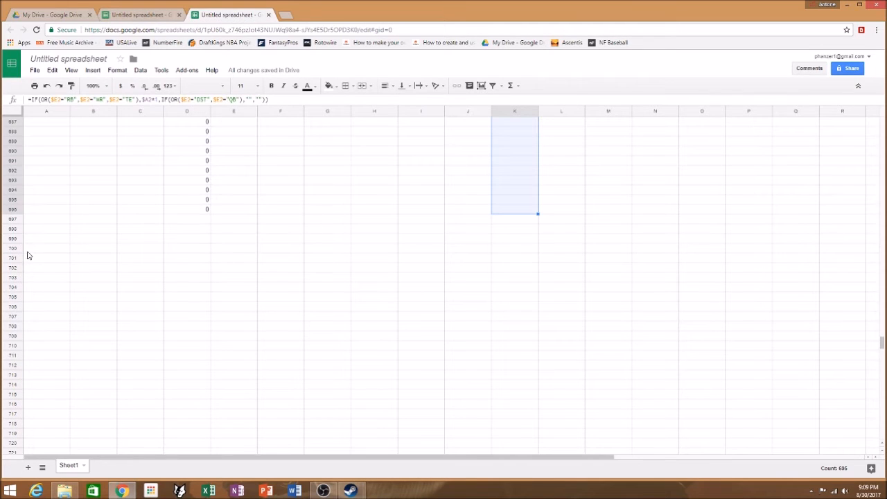
click(56, 248)
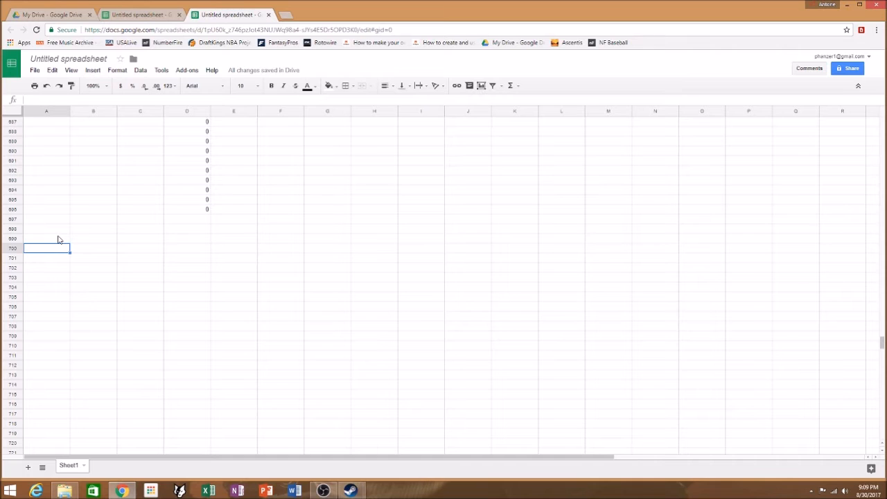
text(Players)
Step: Following the reference spreadsheet, enter the labels Salary in C700 and Score in D700 of the new spreadsheet
click(158, 15)
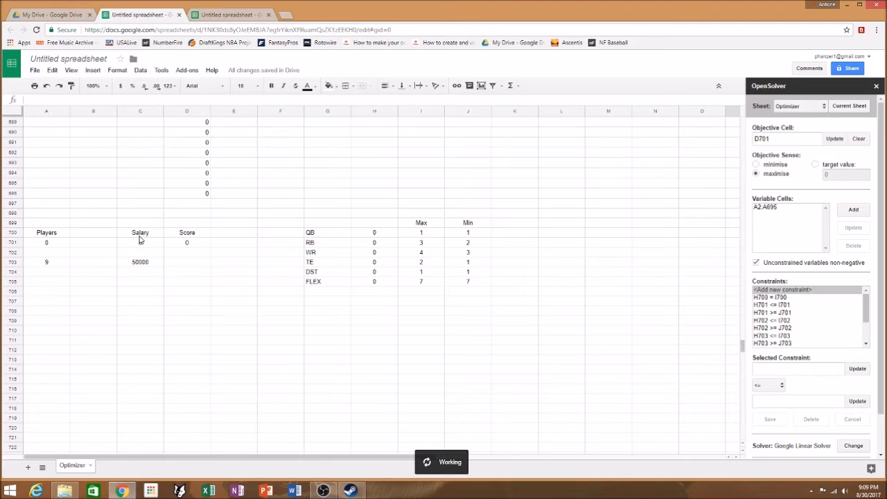
click(226, 15)
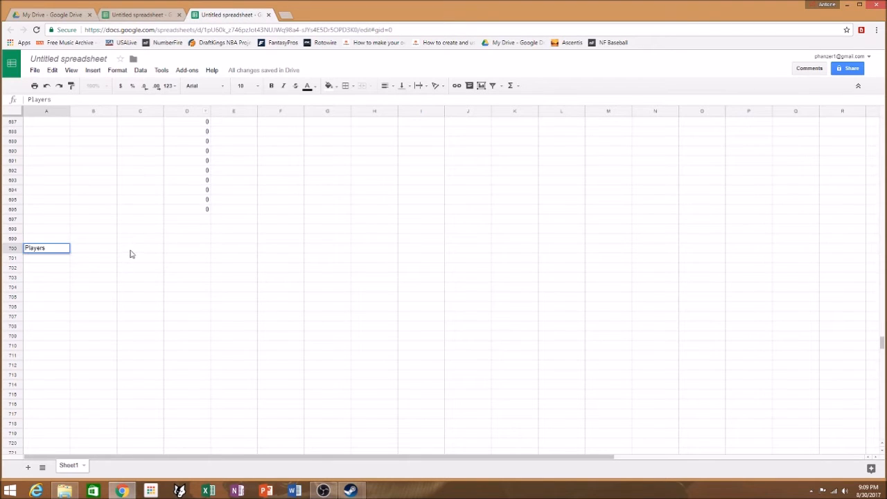
click(134, 252)
text(Salary)
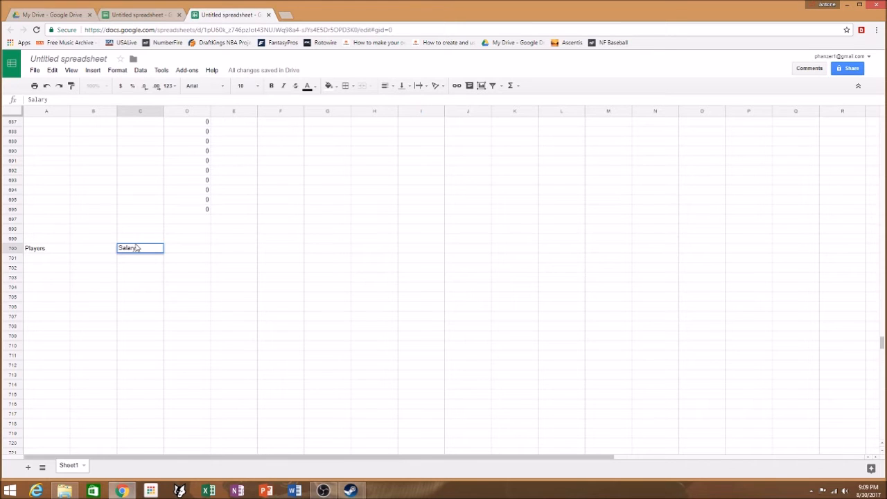
click(140, 15)
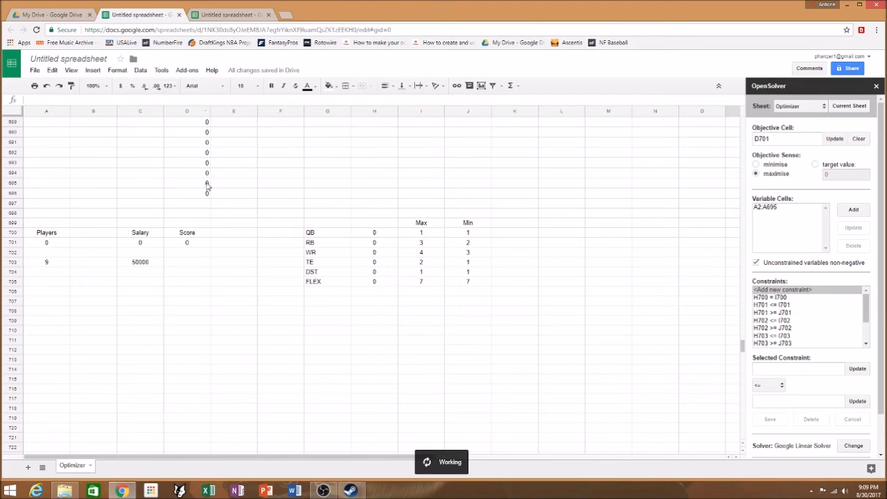
click(194, 234)
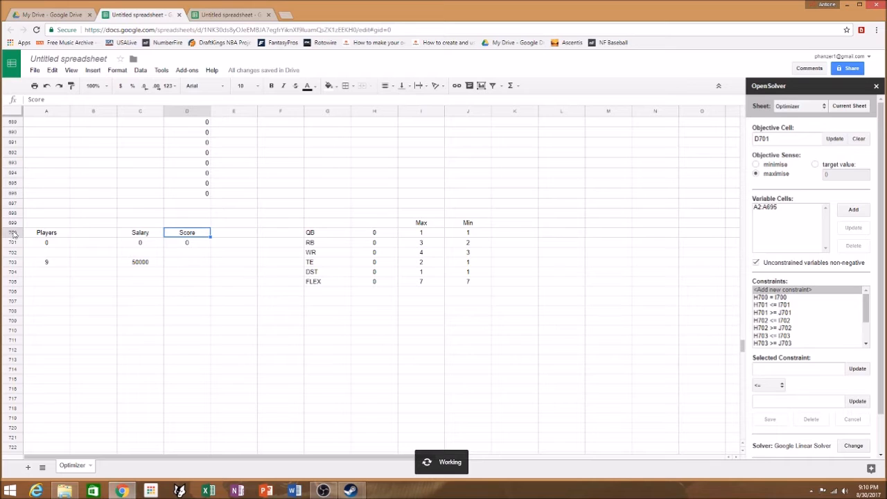
click(226, 16)
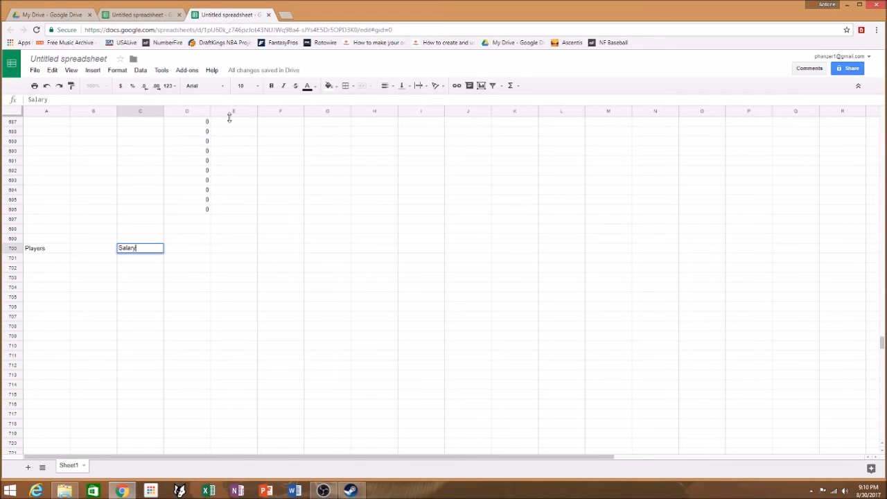
click(201, 250)
text(Score)
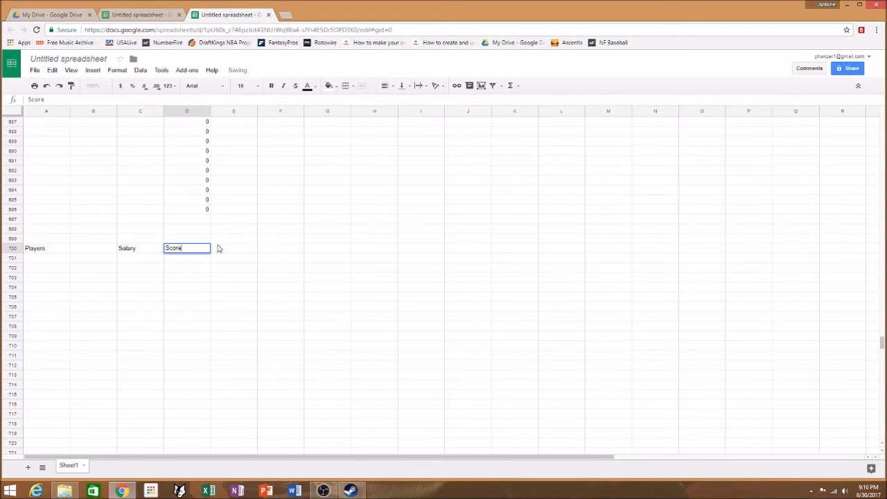
click(147, 260)
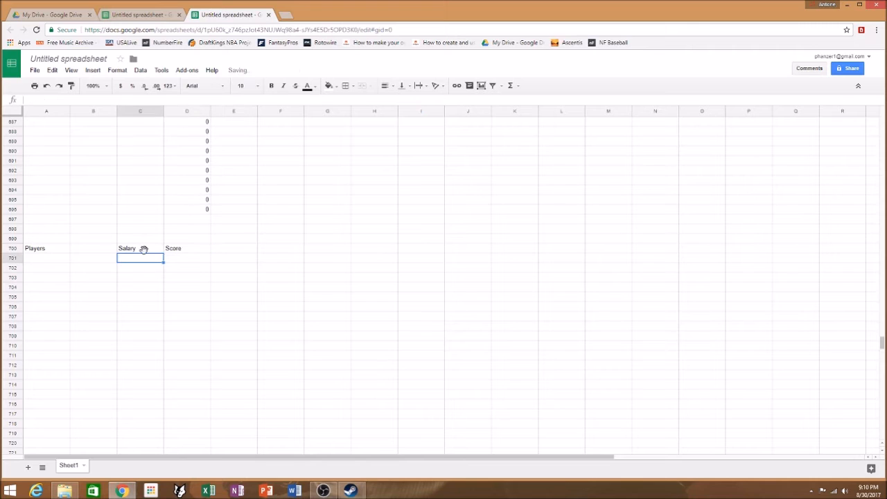
Step: Following the reference spreadsheet, enter the limits 9 in A703 under Players and 50000 in C703 under Salary in the new spreadsheet
click(139, 15)
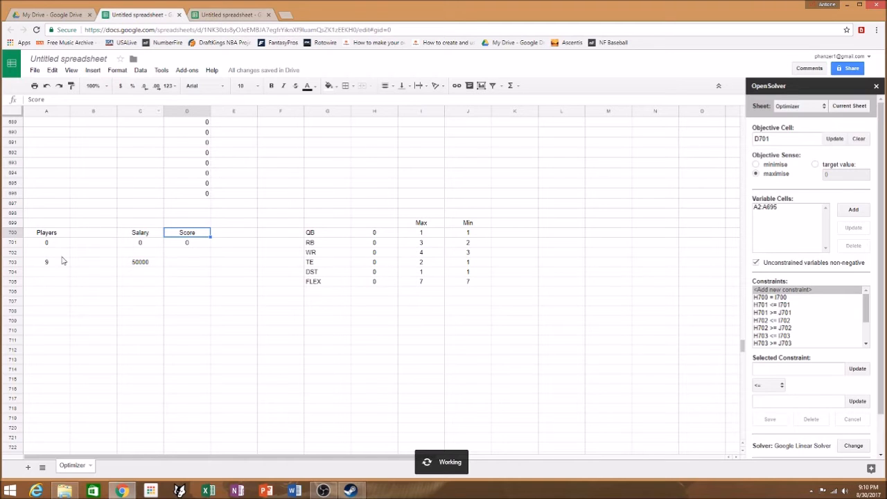
click(221, 17)
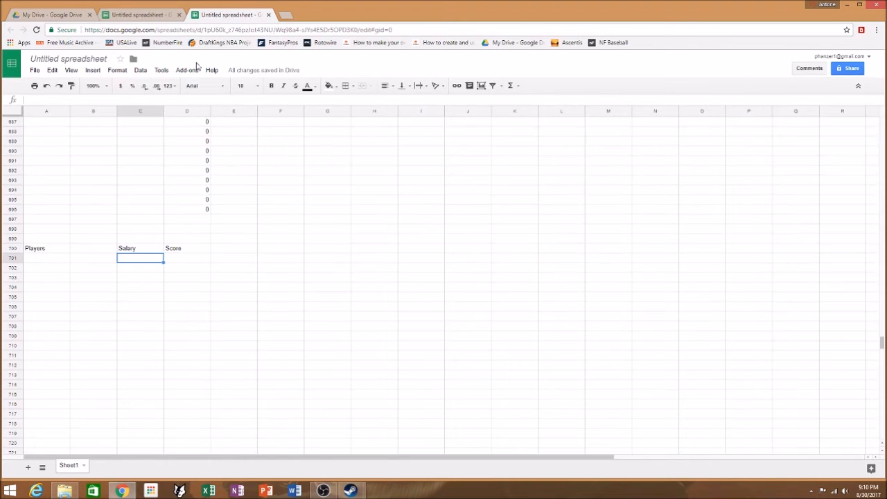
click(53, 279)
text(9)
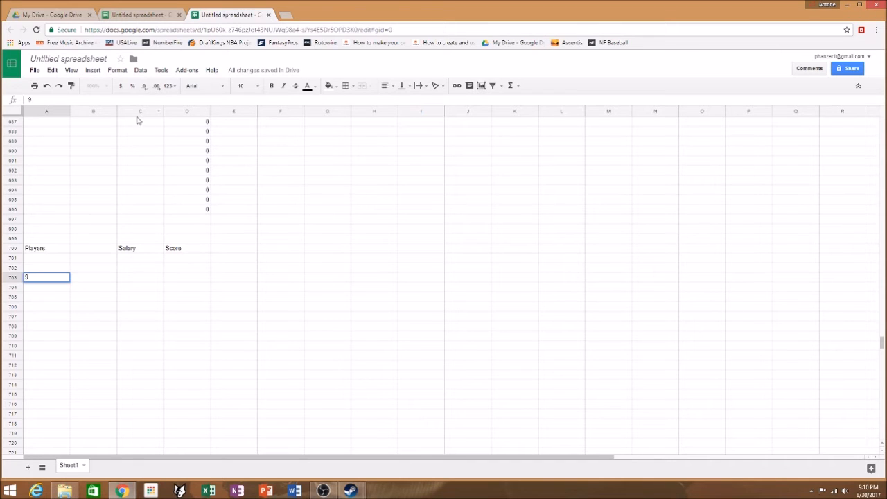
click(152, 281)
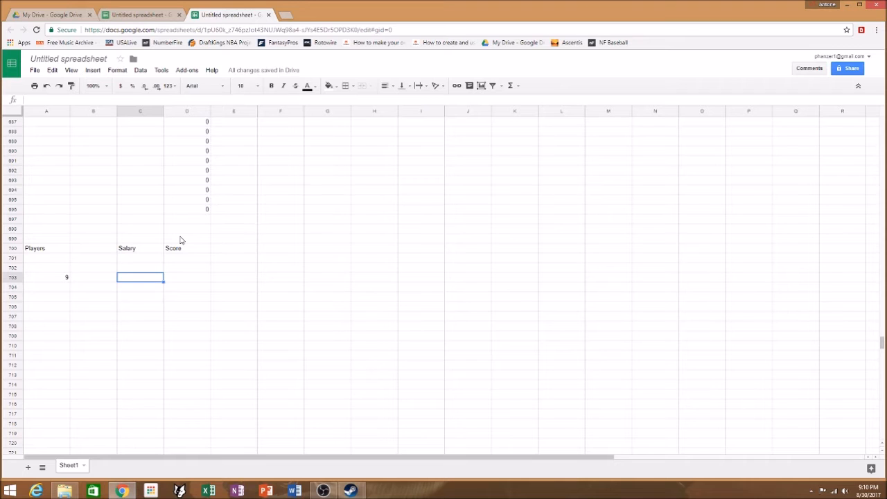
text(50000)
click(201, 280)
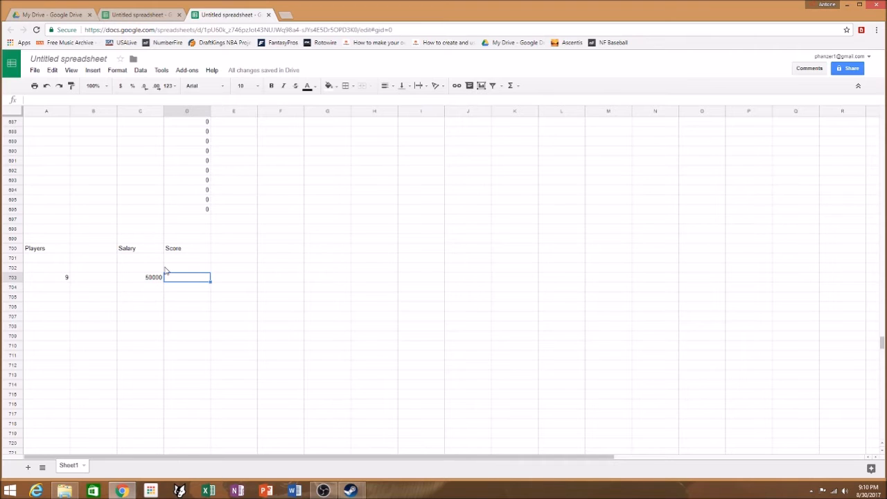
Step: Copy the formula =SUM(A2:A696) from A701 of the reference spreadsheet into A701 of the new spreadsheet
click(45, 259)
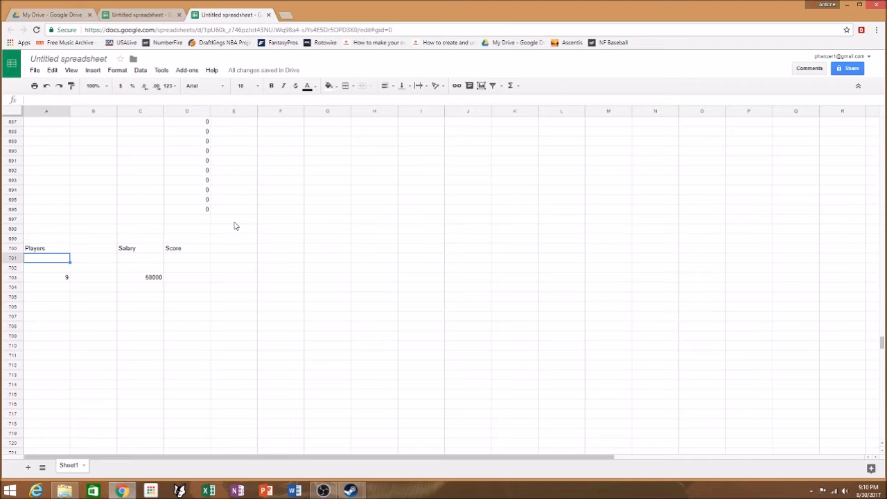
click(135, 15)
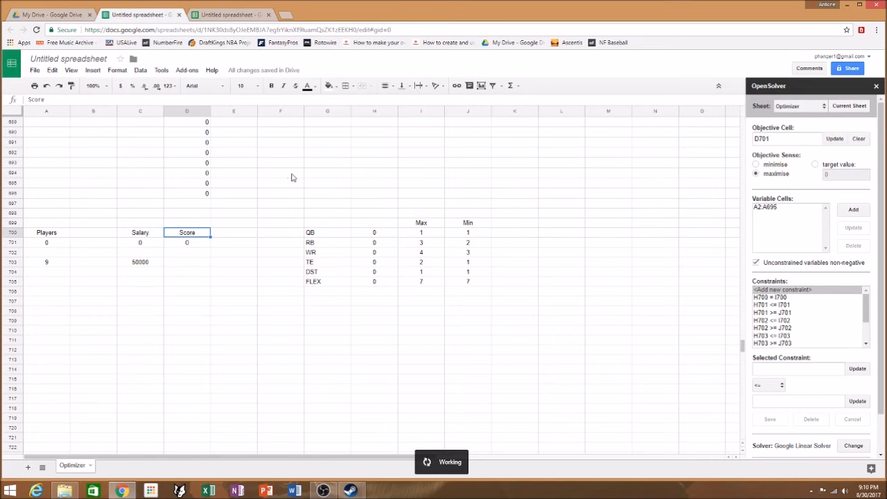
click(62, 246)
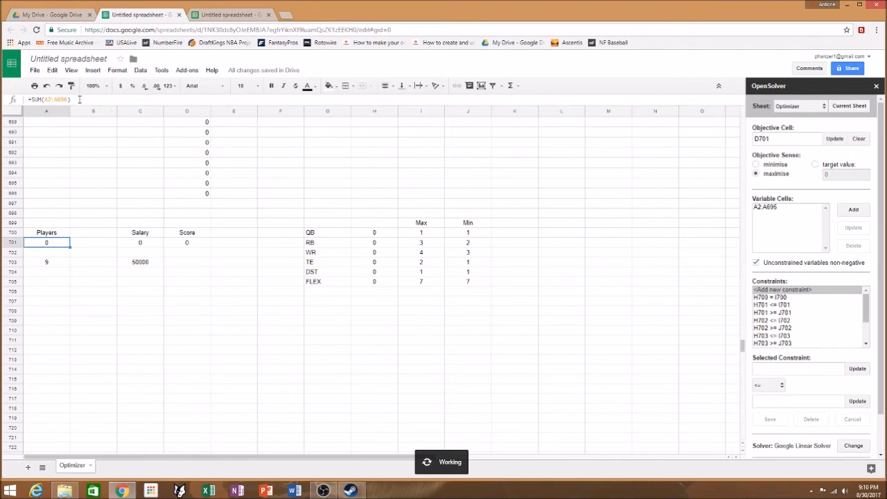
drag(71, 99, 29, 104)
key(ctrl+c)
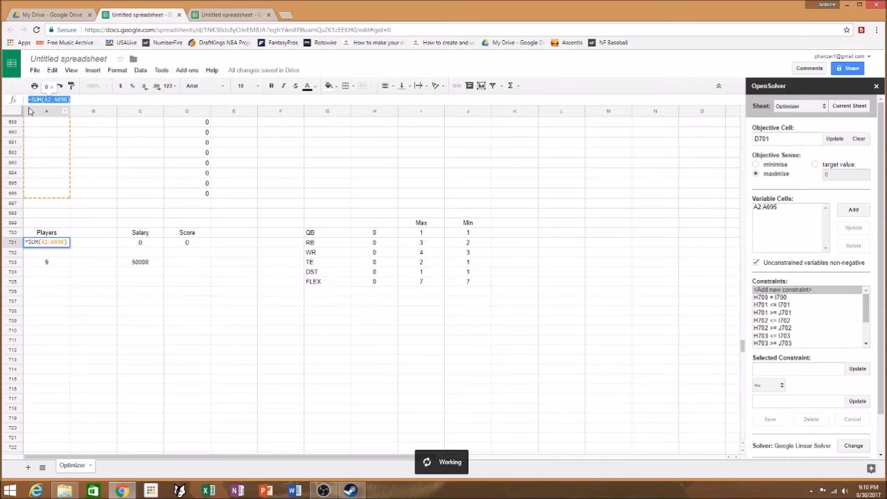
click(219, 14)
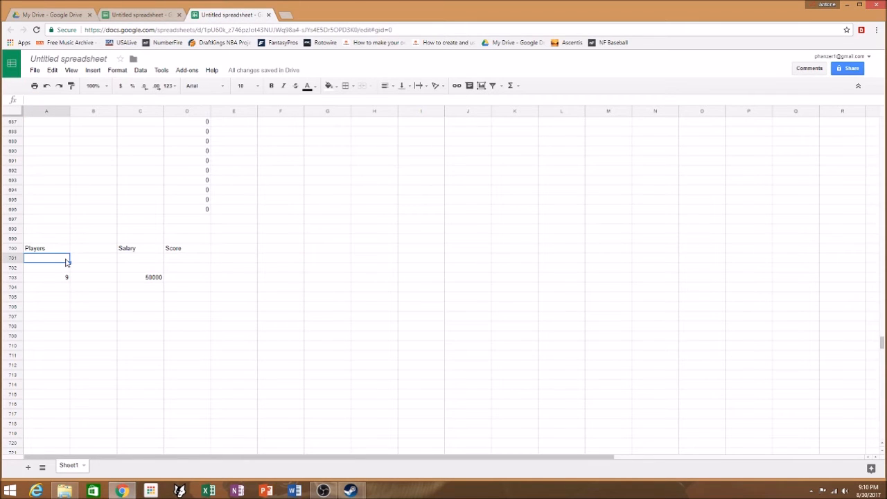
key(ctrl+v)
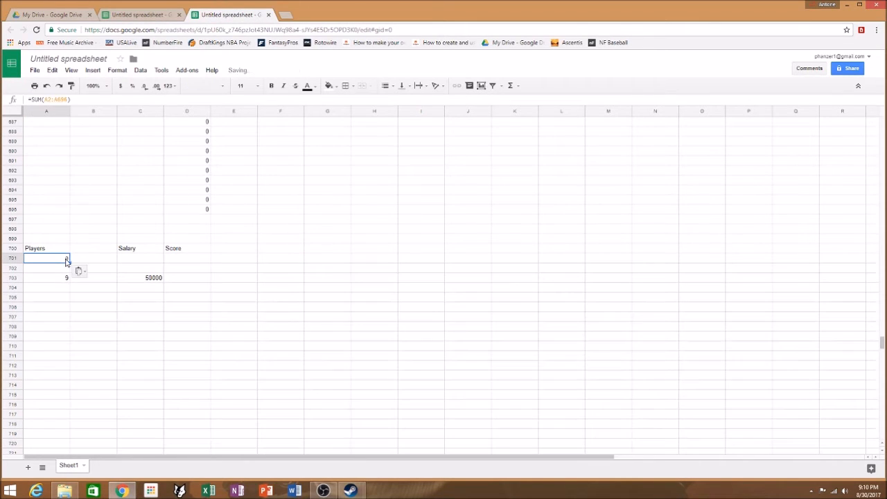
Step: Copy the salary formula =SUMPRODUCT($A$2:$A$695,$C$2:$C$695) from C701 of the reference spreadsheet into C701 of the new spreadsheet
click(142, 261)
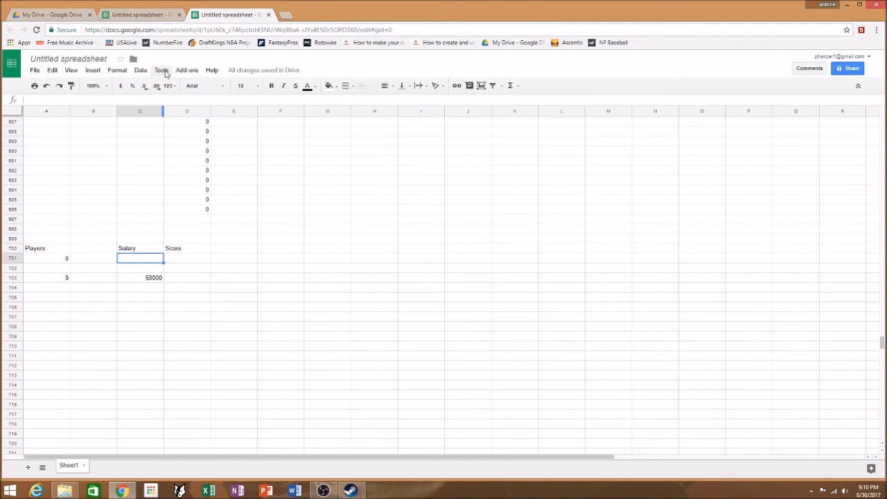
click(157, 16)
drag(150, 99, 86, 110)
drag(141, 102, 25, 105)
key(ctrl+c)
click(168, 100)
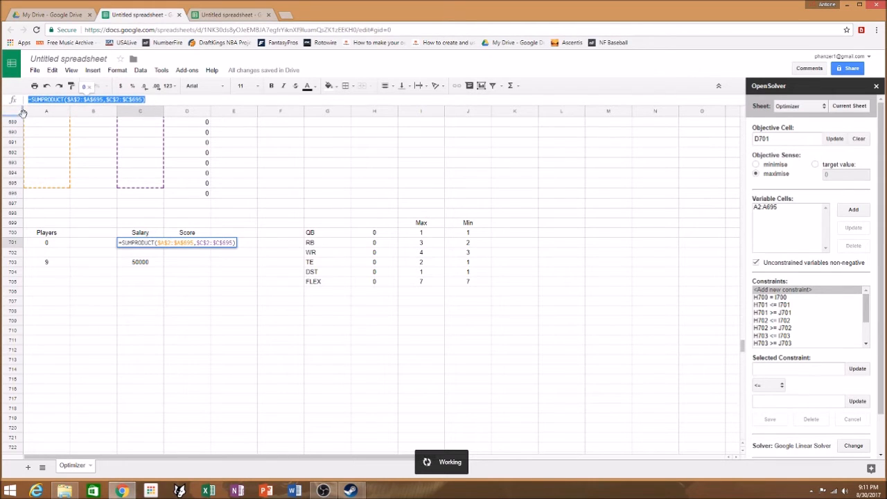
click(239, 15)
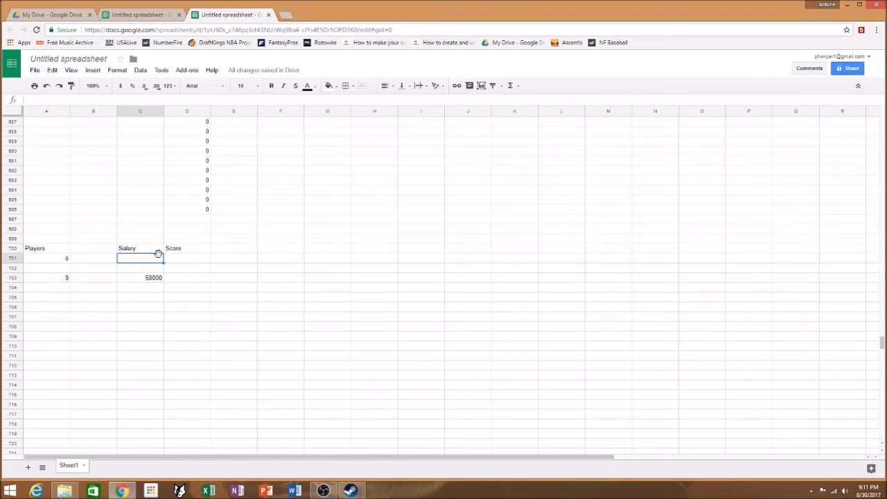
key(ctrl+v)
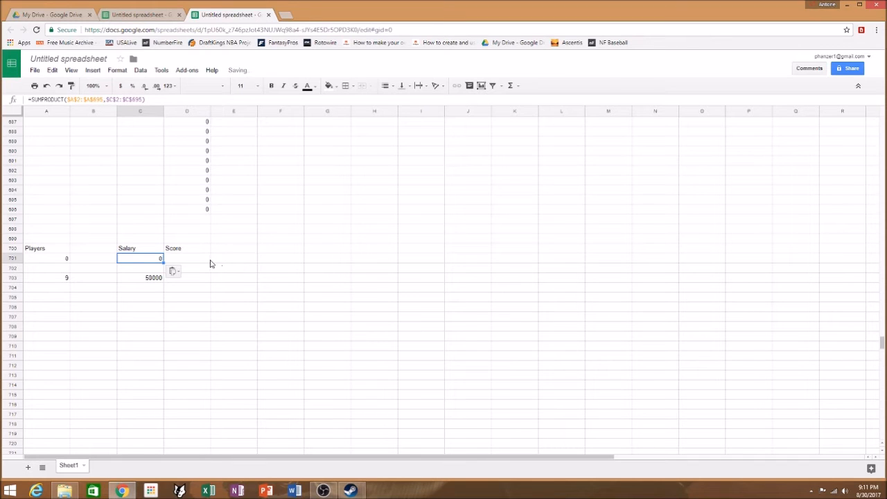
Step: Copy the score formula =SUMPRODUCT($A$2:$A$695,$D$2:$D$695) from D701 of the reference spreadsheet into D701 of the new spreadsheet
click(187, 259)
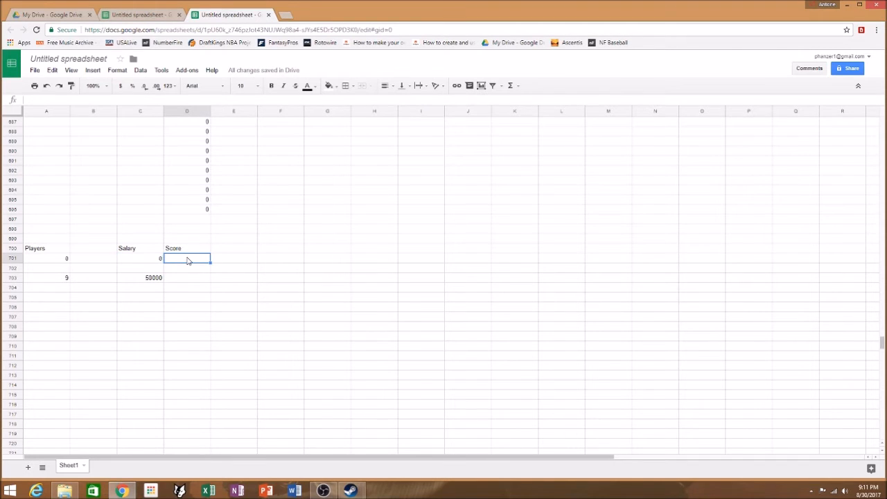
click(142, 14)
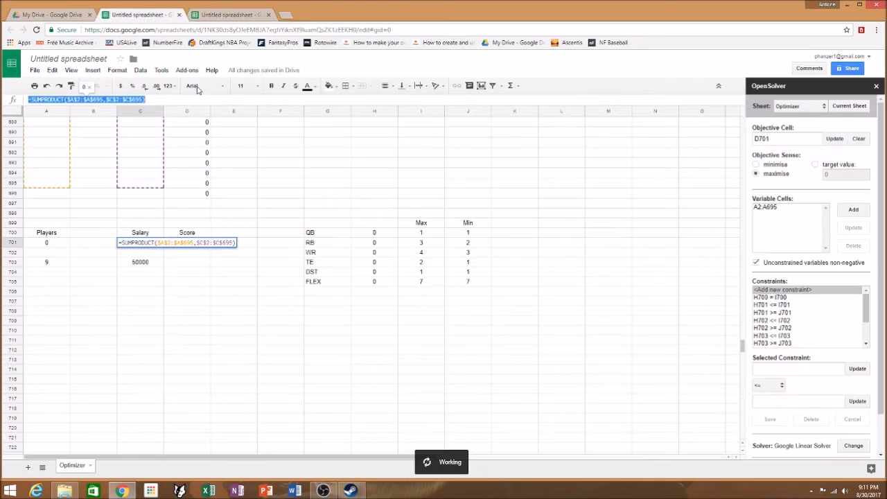
click(186, 276)
click(187, 244)
drag(145, 99, 28, 104)
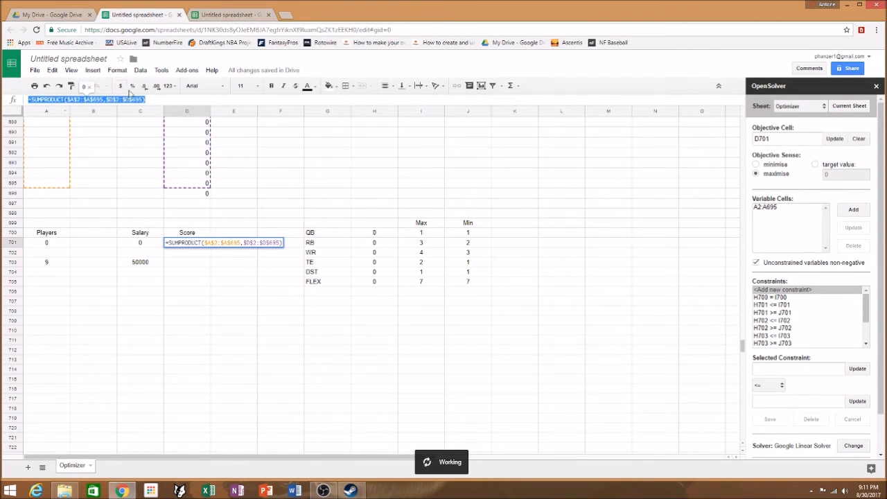
click(233, 14)
key(ctrl+v)
click(276, 281)
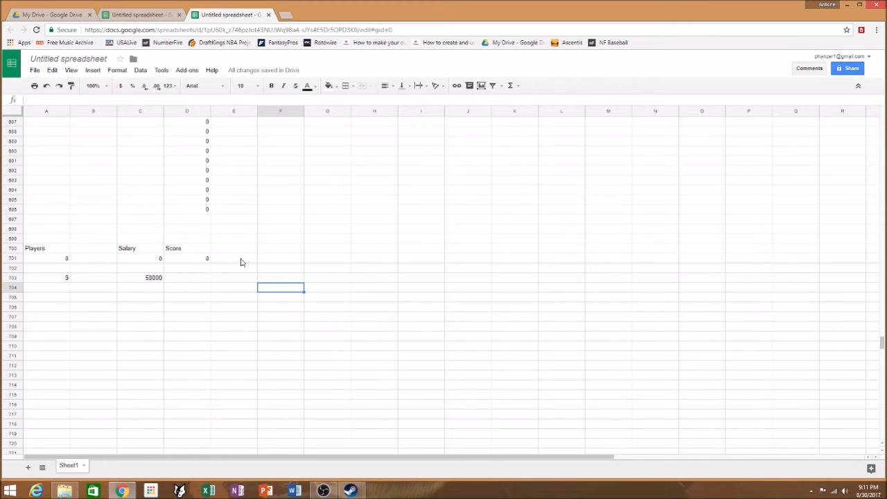
Step: Following the reference spreadsheet, enter the position labels QB, RB and WR in G700:G702 of the new spreadsheet
click(139, 15)
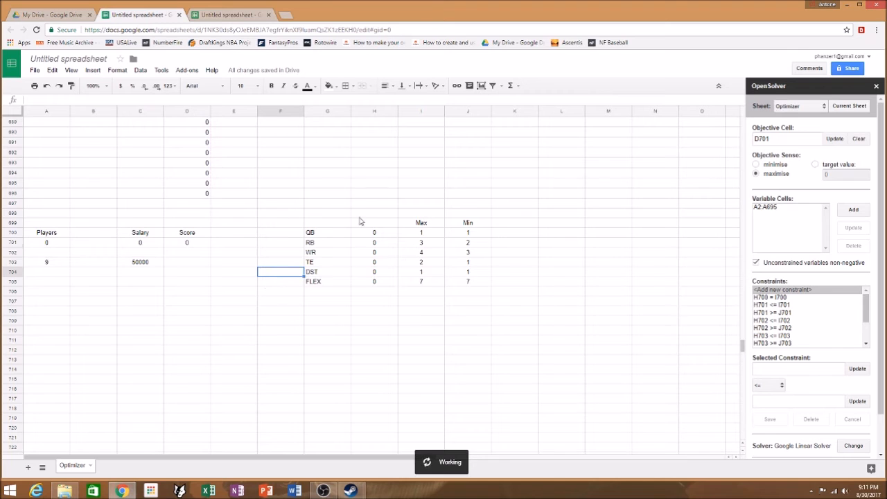
click(339, 226)
click(340, 234)
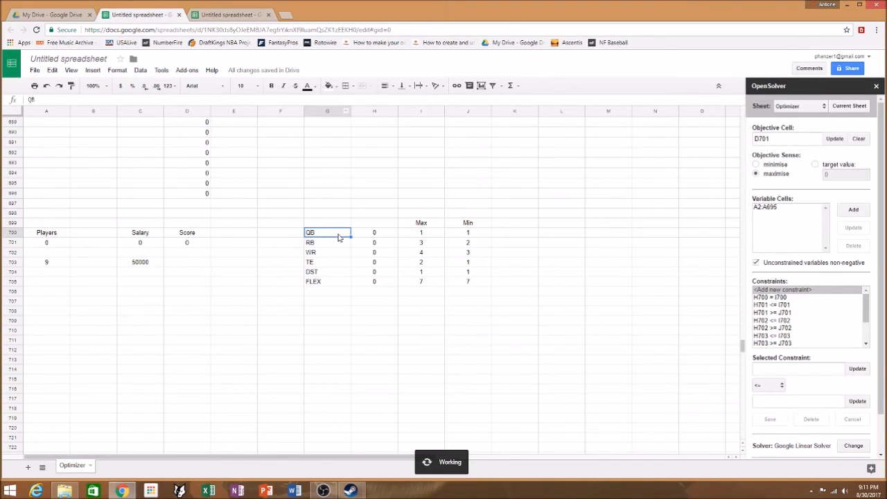
click(240, 21)
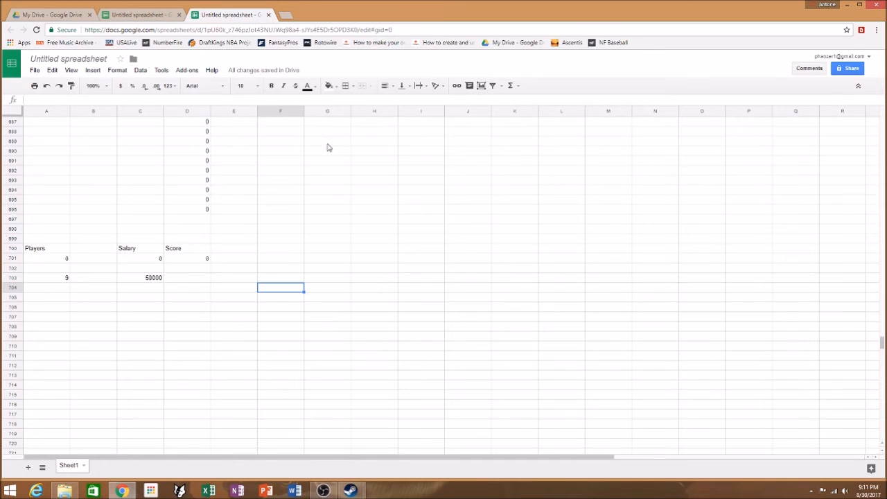
click(322, 246)
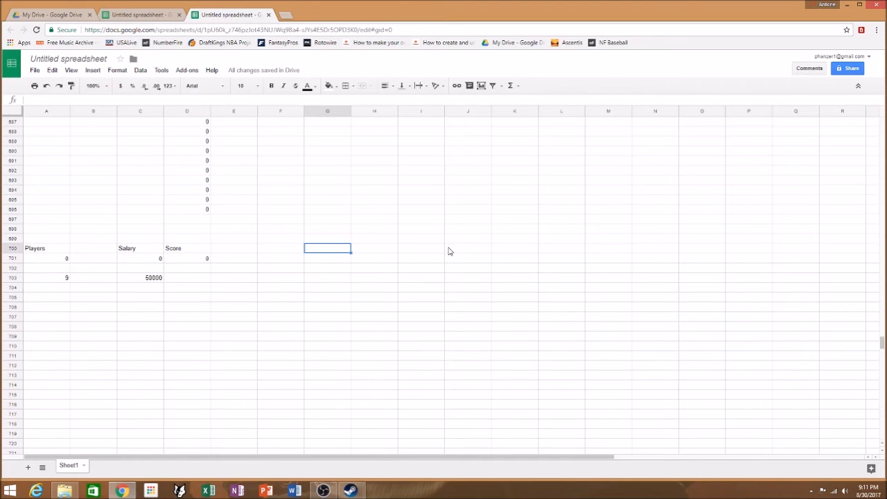
text(QB)
key(Return)
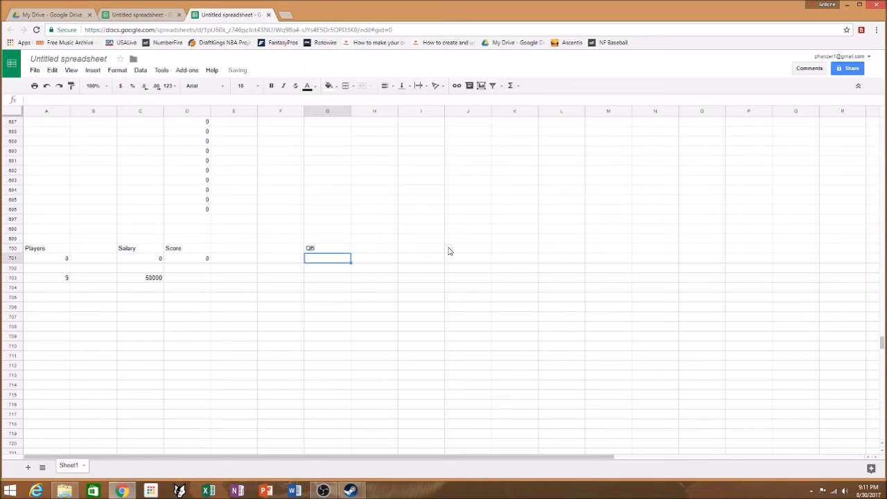
text(RB)
key(Return)
text(WR)
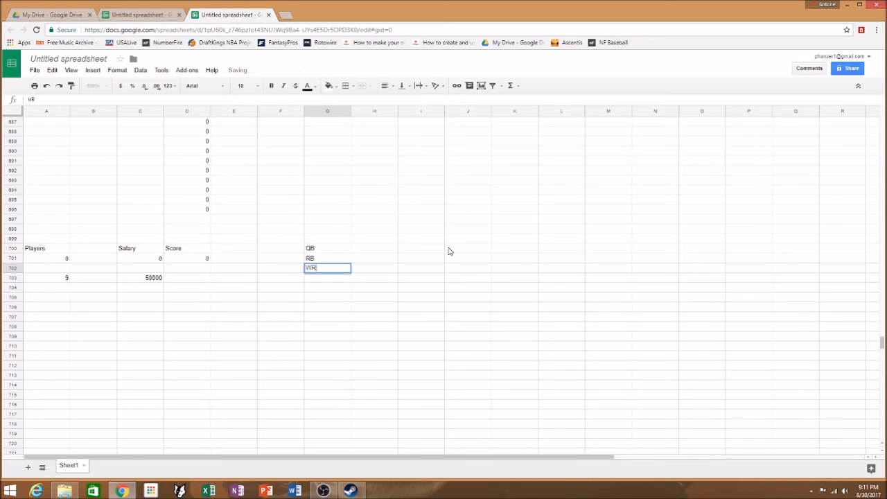
key(Return)
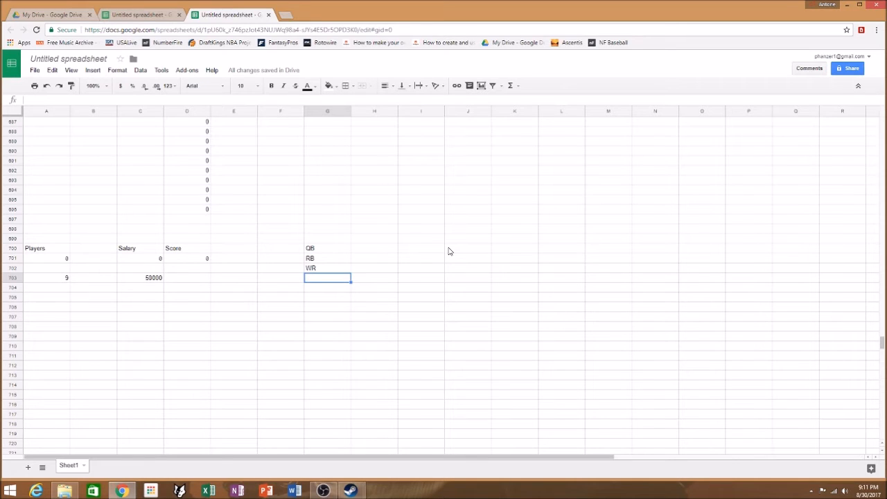
Step: Enter the remaining position labels TE, DST and Flex in G703:G705 below WR
text(TE)
key(Return)
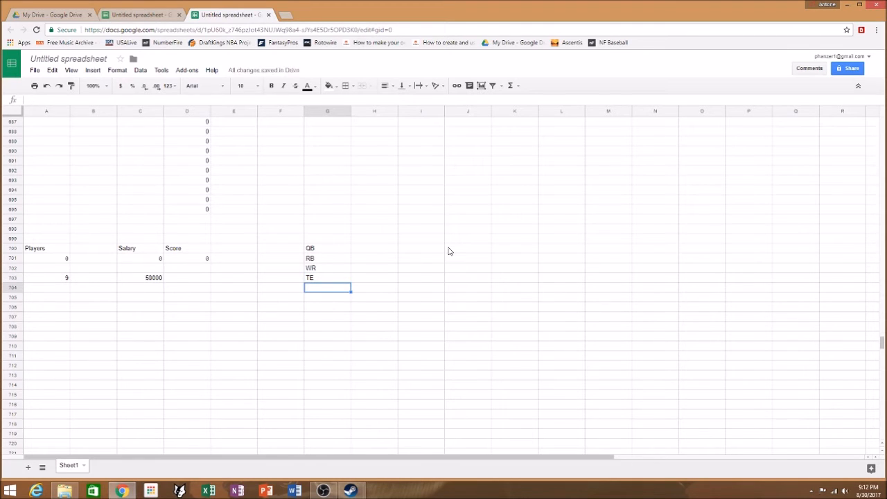
text(DST)
key(Return)
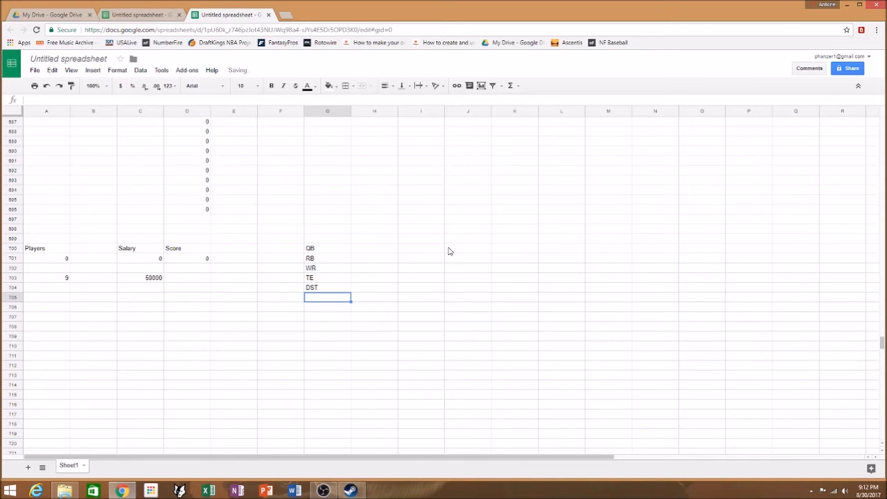
text(F)
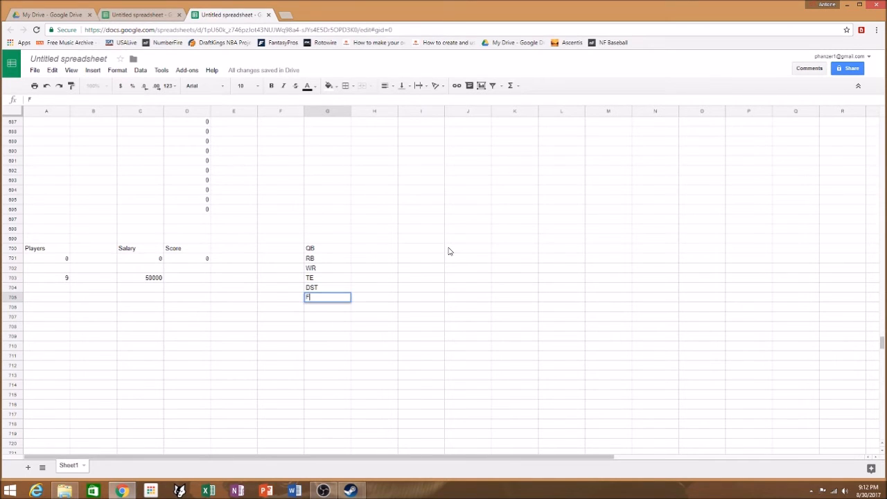
text(lex)
Step: Following the reference spreadsheet, enter the headers Max in I699 and Min in J699 of the new spreadsheet
click(156, 17)
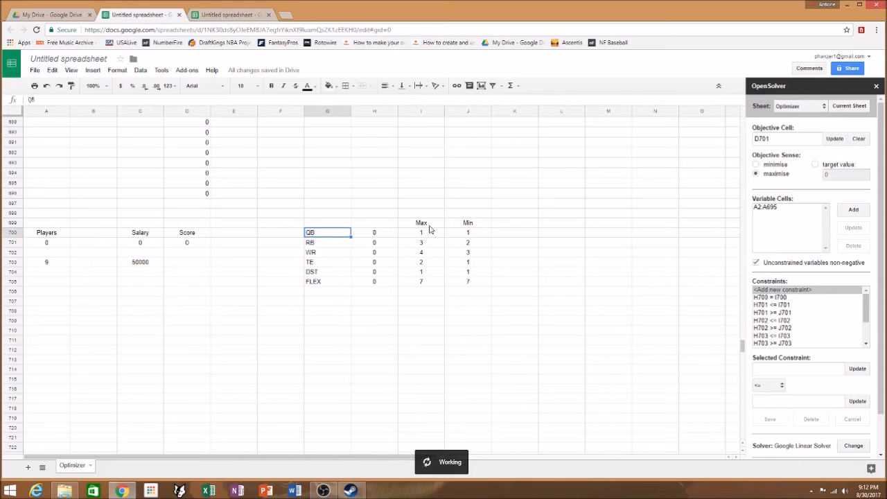
click(245, 19)
click(424, 230)
click(428, 240)
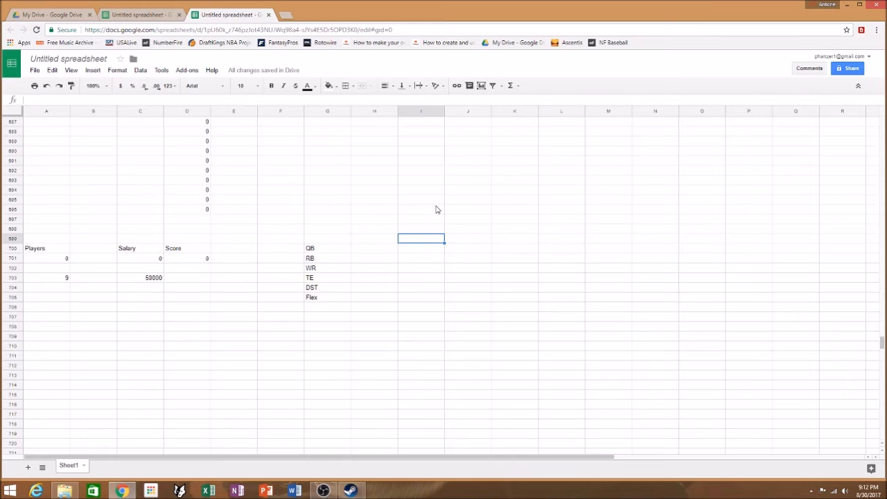
text(Max)
key(Tab)
text(Min)
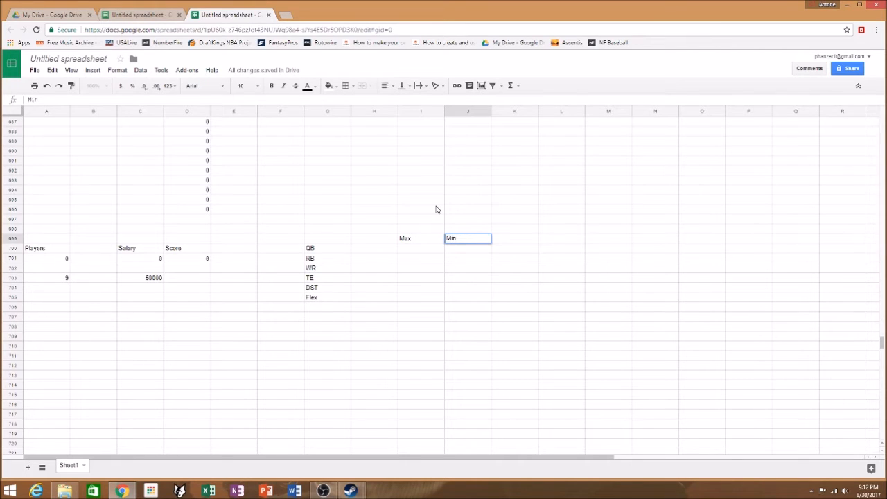
Step: Enter the QB limits in row 700: 1 under Max and 1 under Min
click(408, 251)
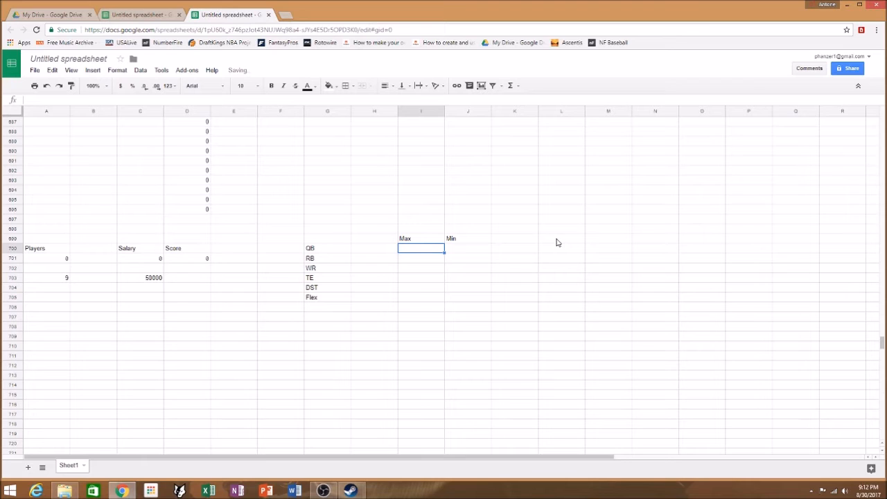
text(1)
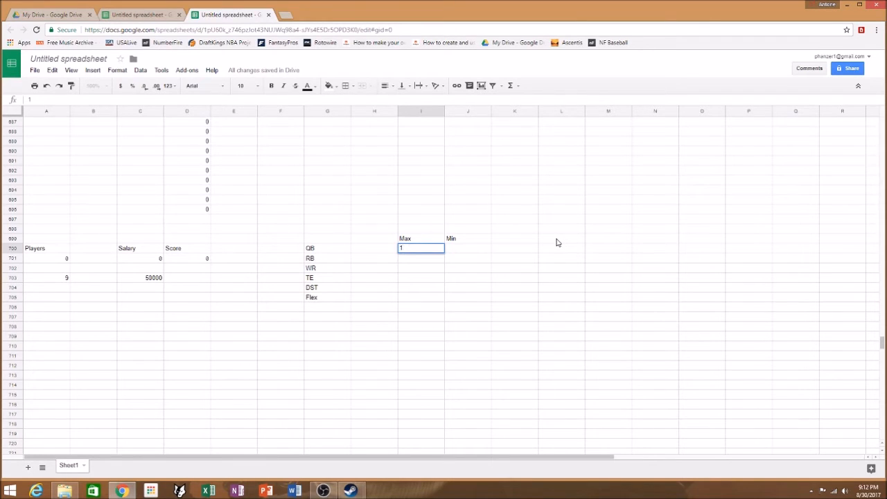
key(Tab)
text(1)
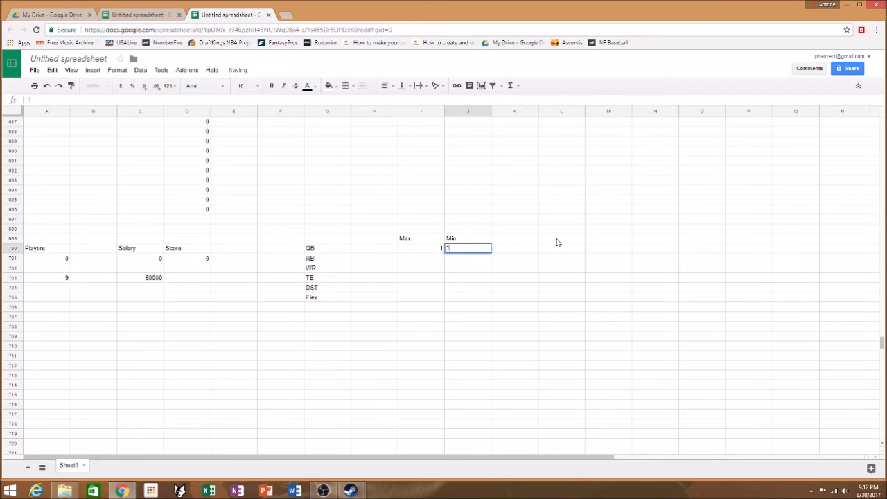
key(Tab)
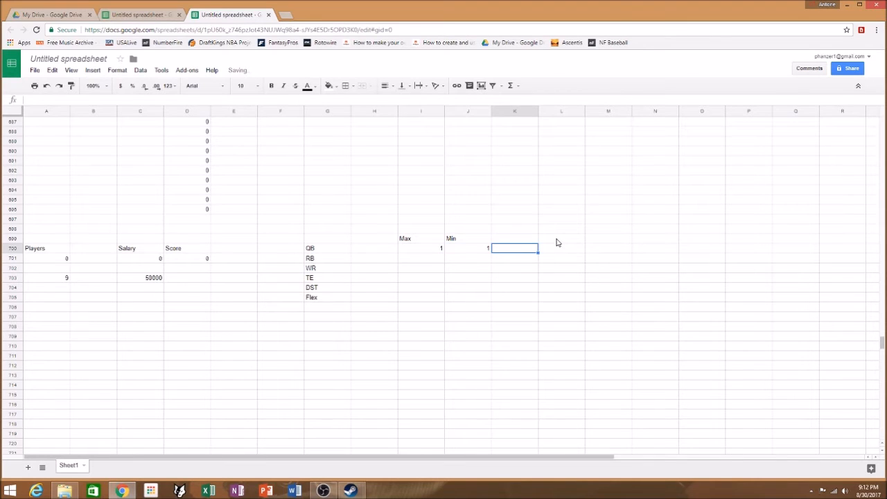
Step: Enter the RB limits in row 701: 2 under Min and 3 under Max
click(429, 260)
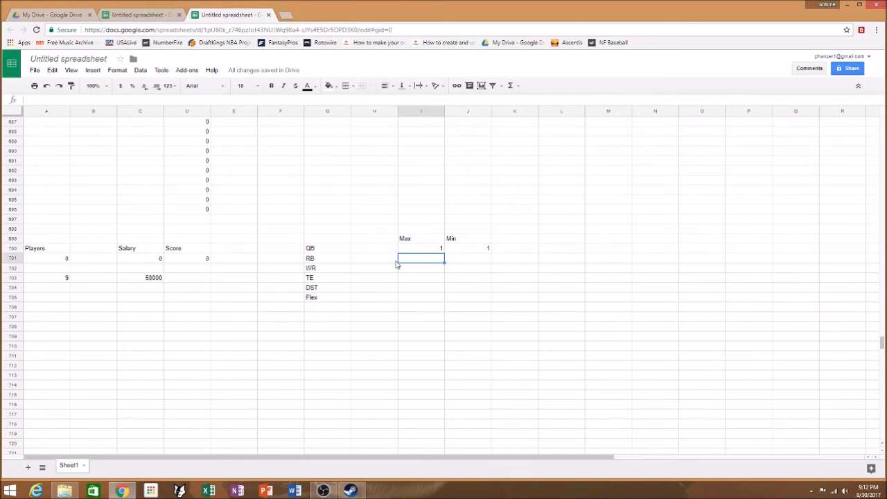
click(461, 261)
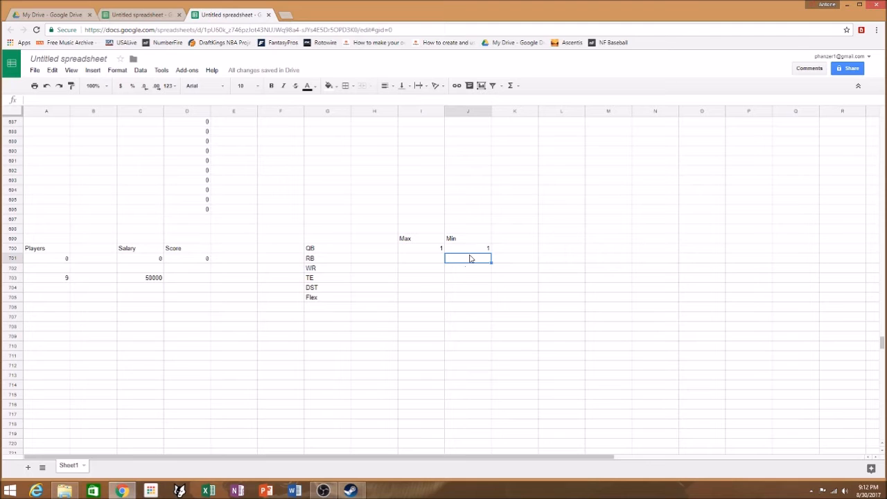
text(2)
click(424, 259)
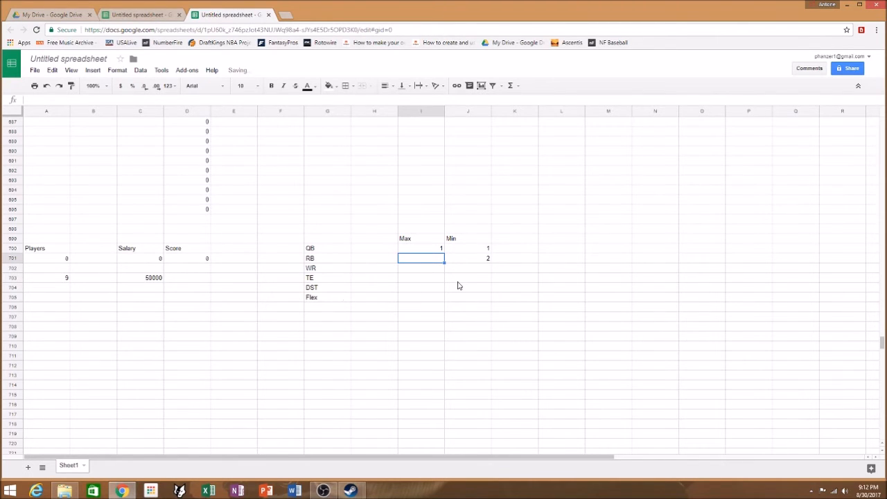
text(3)
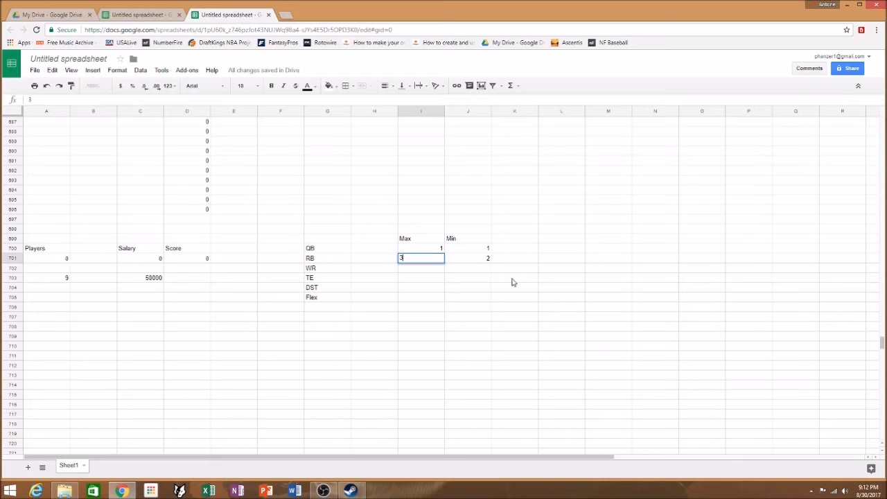
click(452, 268)
click(434, 262)
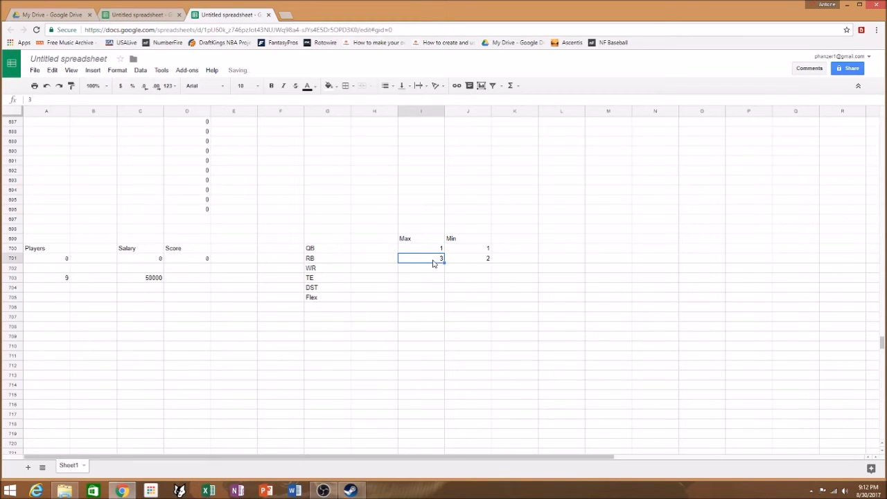
click(477, 259)
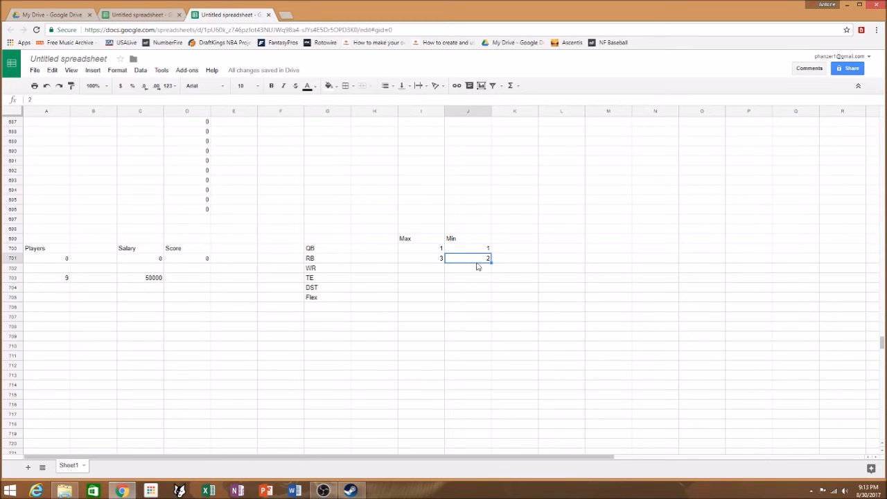
Step: Enter the WR limits in row 702: 3 under Min and 4 under Max
click(477, 269)
text(3)
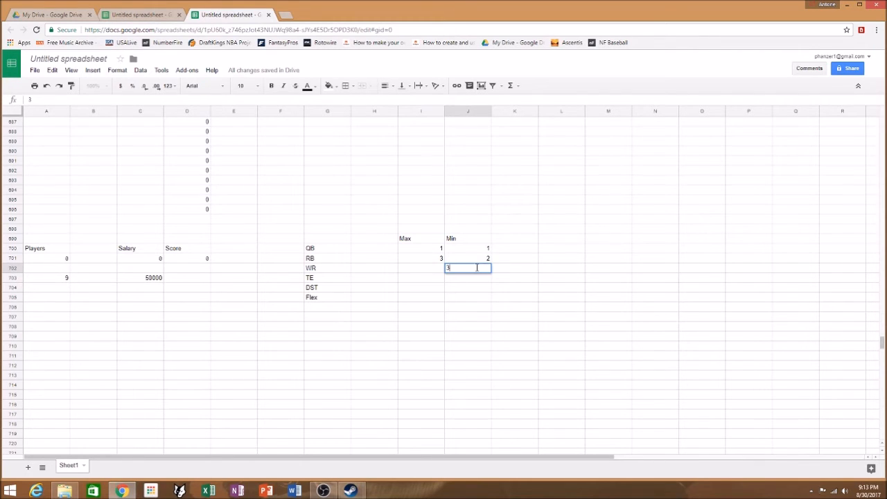
click(433, 272)
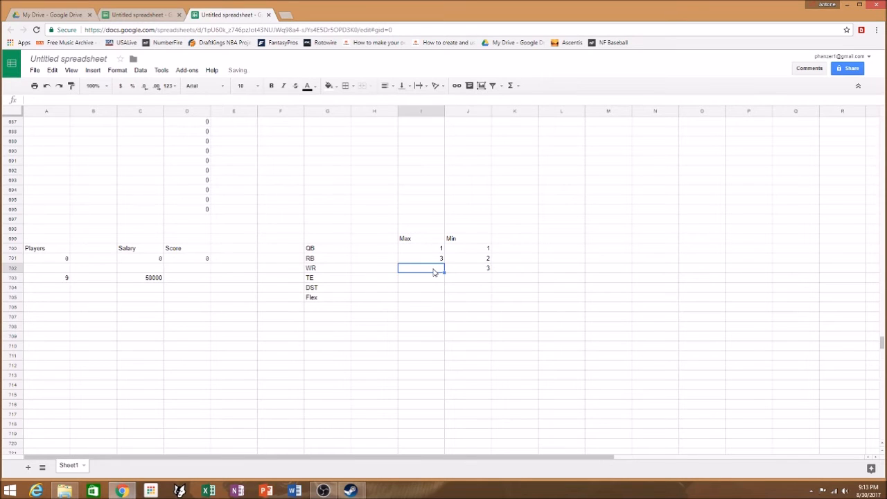
text(4)
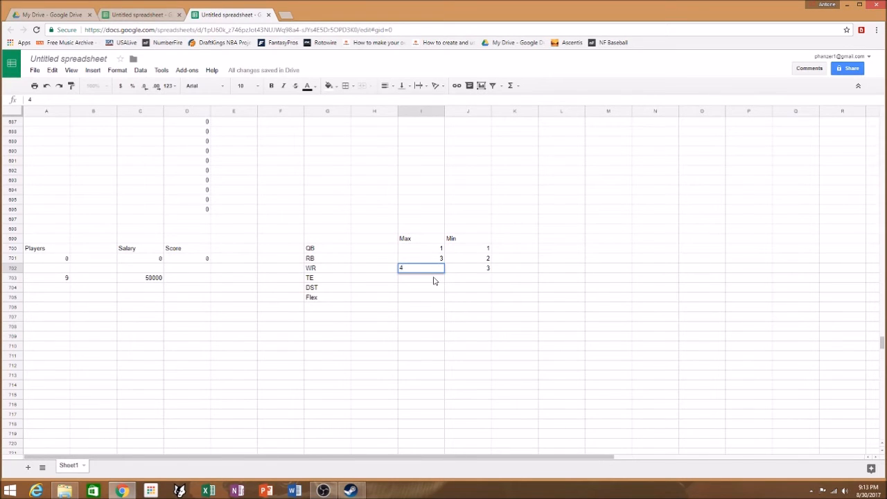
key(Return)
click(439, 272)
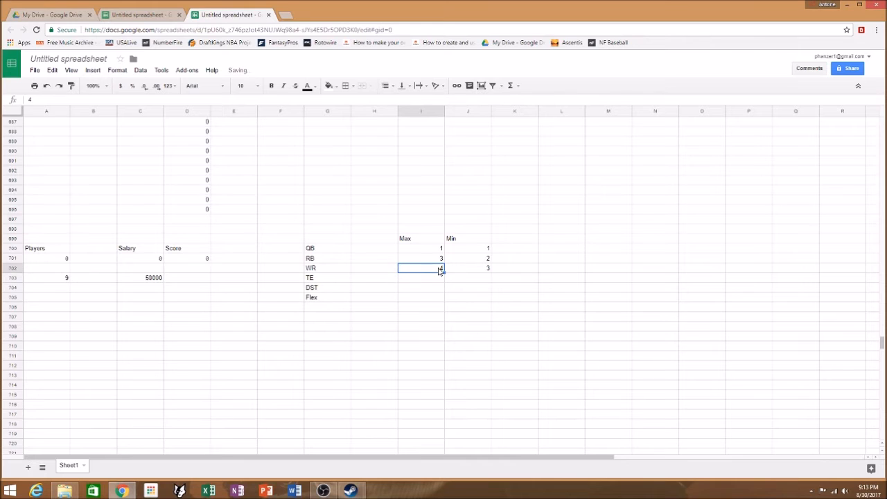
Step: Enter the TE limits in row 703: 2 under Max and 1 under Min
click(427, 281)
text(2)
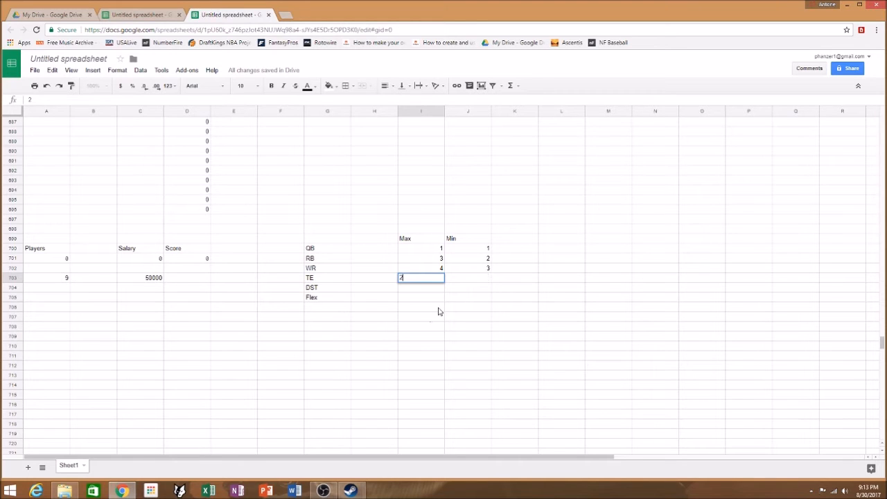
click(477, 280)
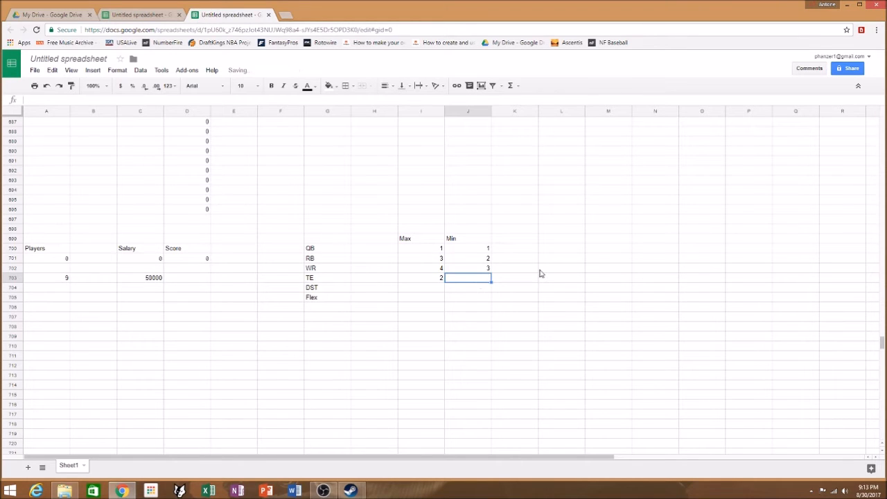
text(1)
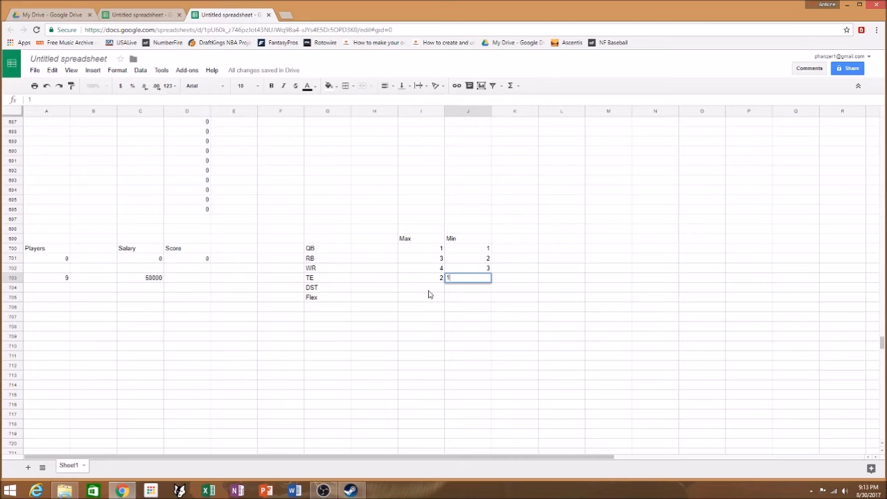
Step: Enter the DST limits in row 704: 1 under Max and 1 under Min
click(428, 290)
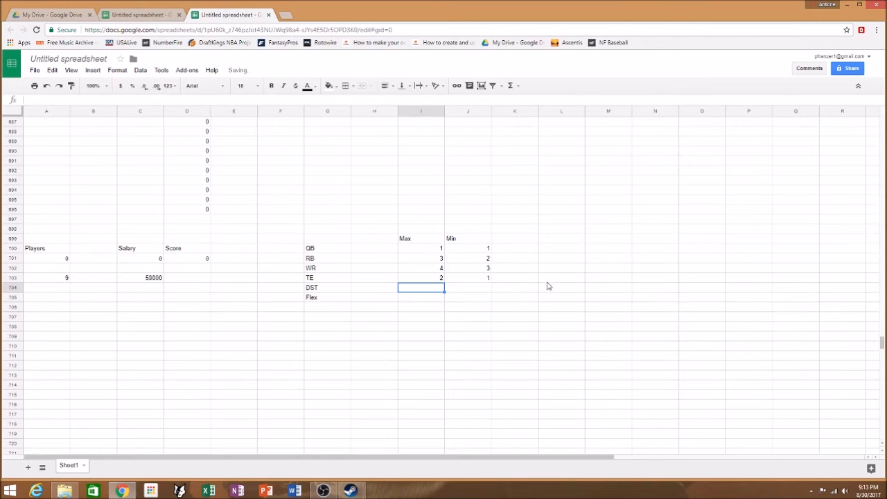
text(1)
click(486, 291)
text(1)
click(425, 300)
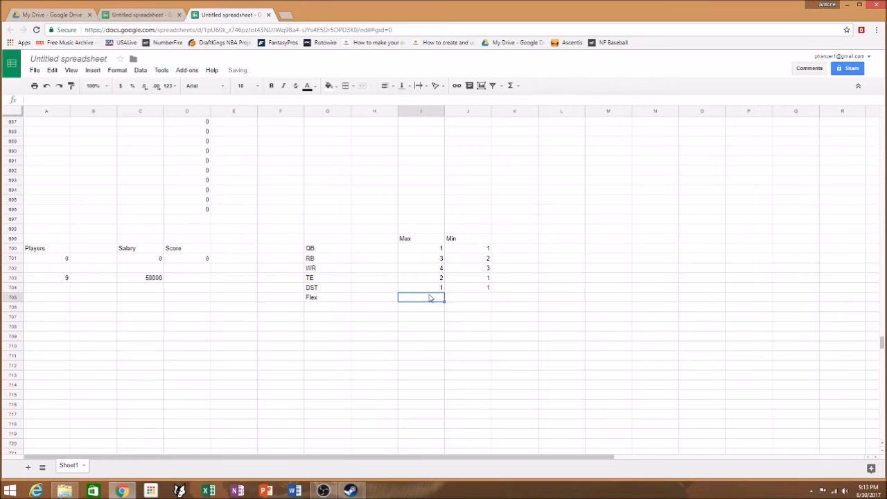
click(427, 291)
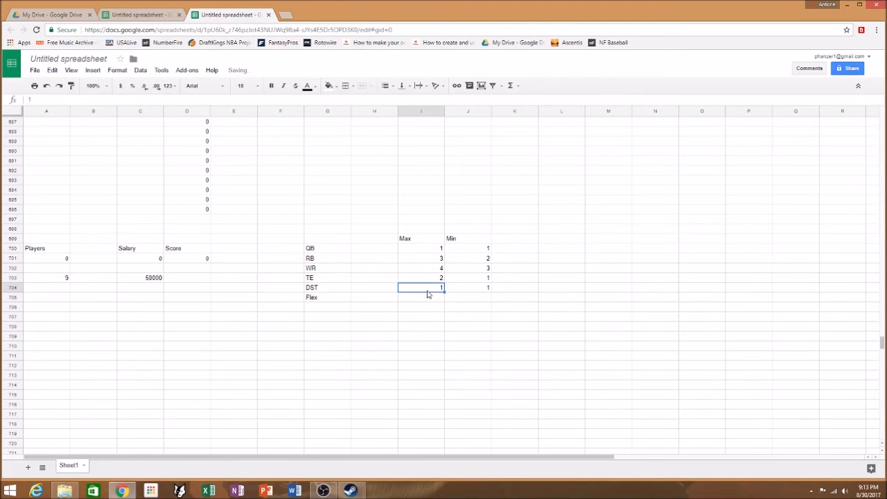
click(476, 289)
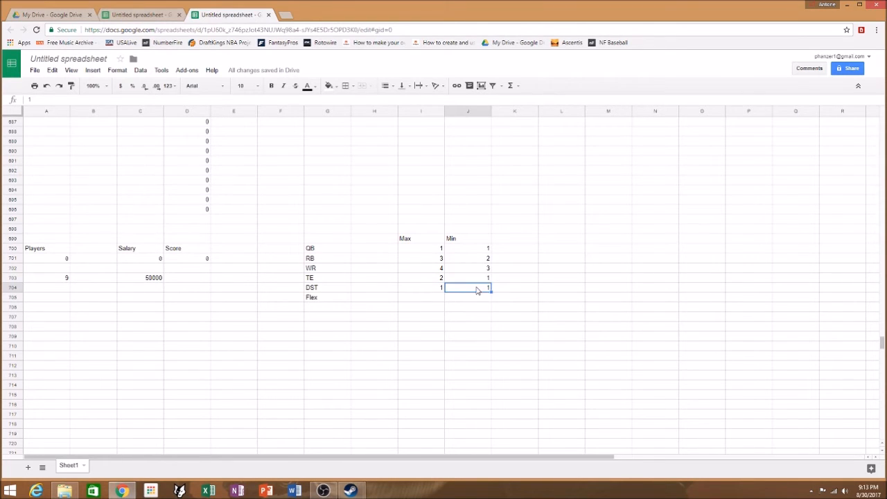
Step: Enter the Flex limits in row 705: 7 under Max and 7 under Min
click(430, 301)
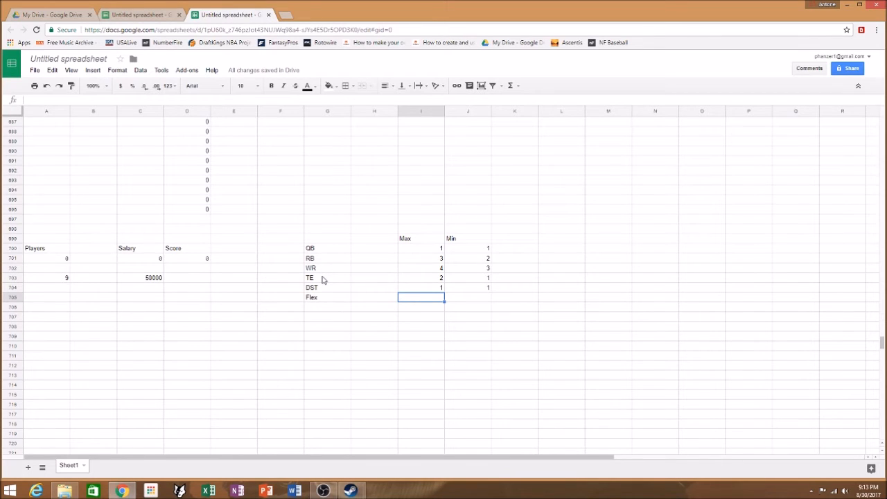
text(7)
click(489, 299)
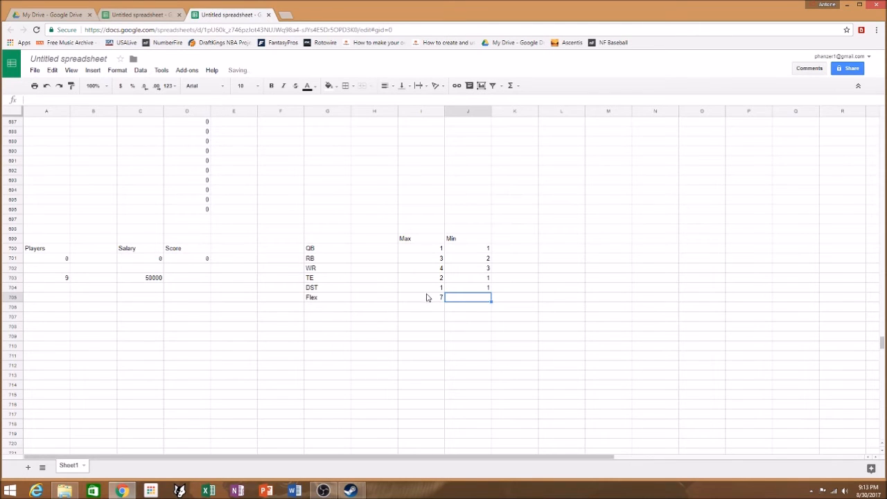
text(7)
click(519, 298)
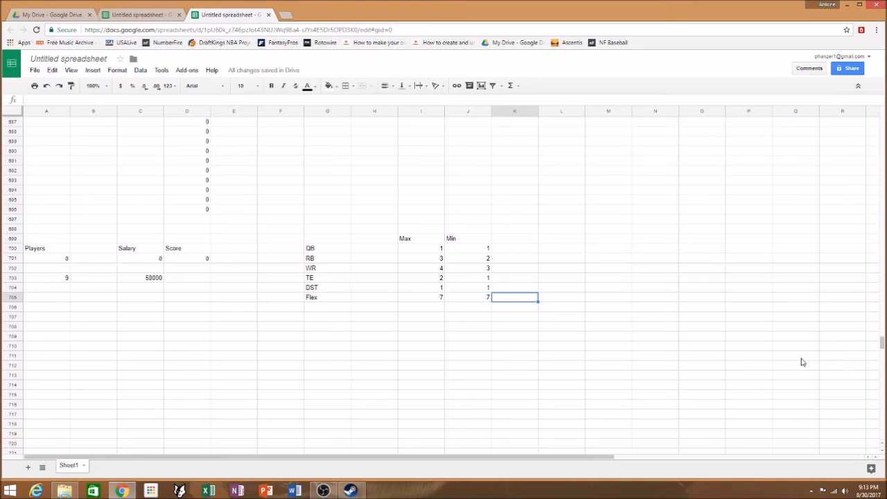
Step: Rename the sheet Sheet1 as Optimizer
right_click(68, 466)
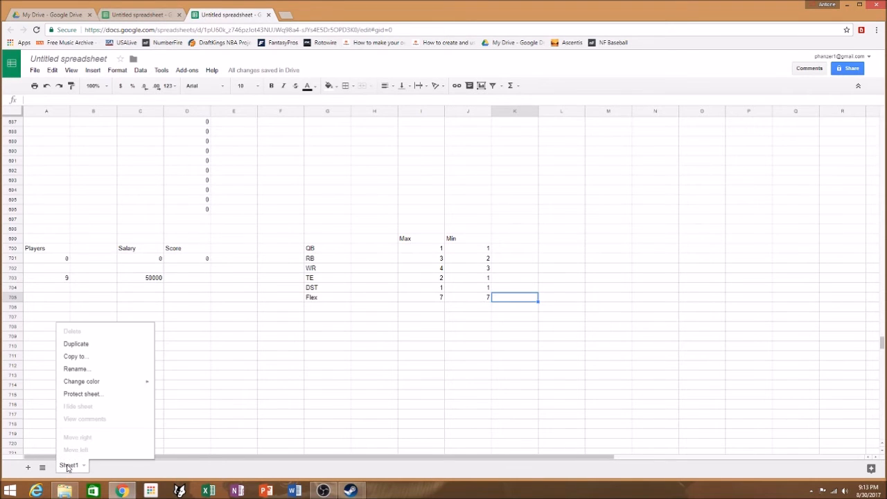
click(78, 369)
text(Optimizer)
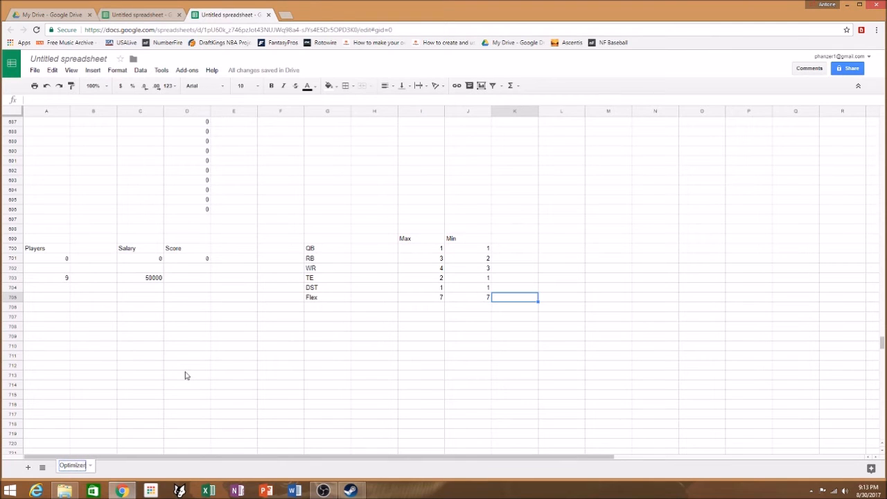
key(Return)
Step: Title the spreadsheet file NFL Optimizer
click(72, 59)
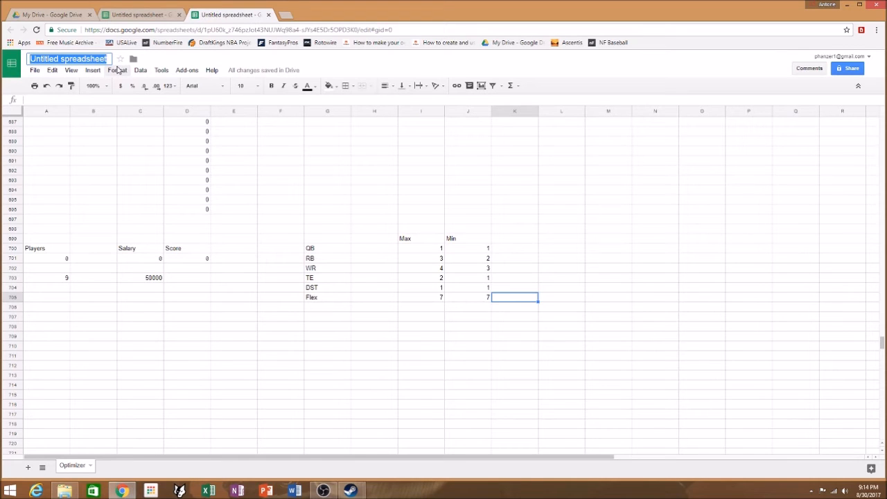
text(NFL Optimizer)
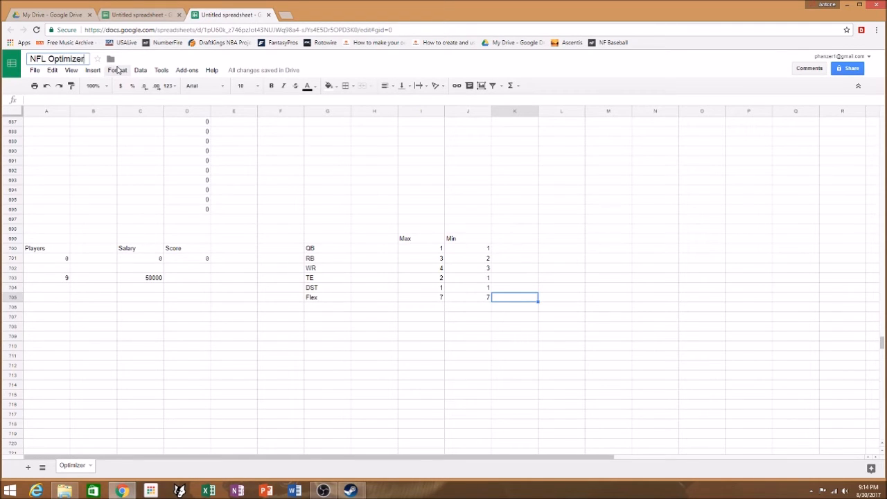
key(Return)
Step: Open the OpenSolver add-on's sidebar and choose Optimizer as the sheet for the model
scroll(403, 338, up, 5)
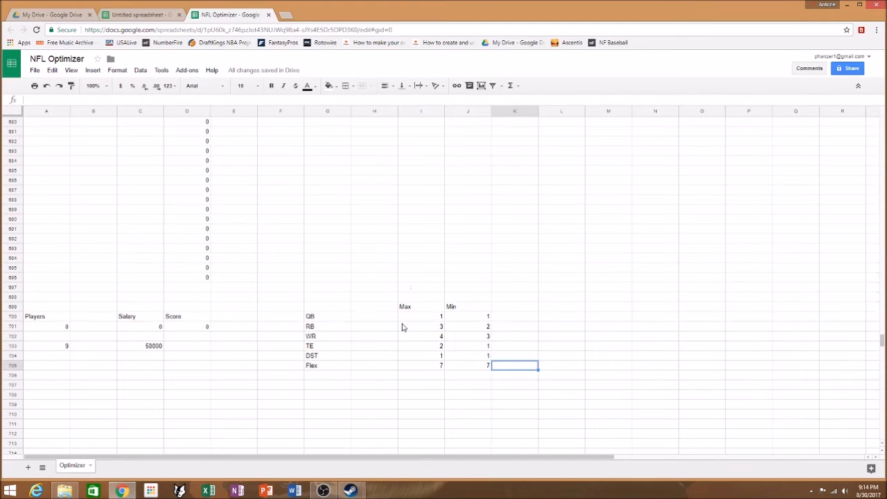
drag(883, 343, 883, 126)
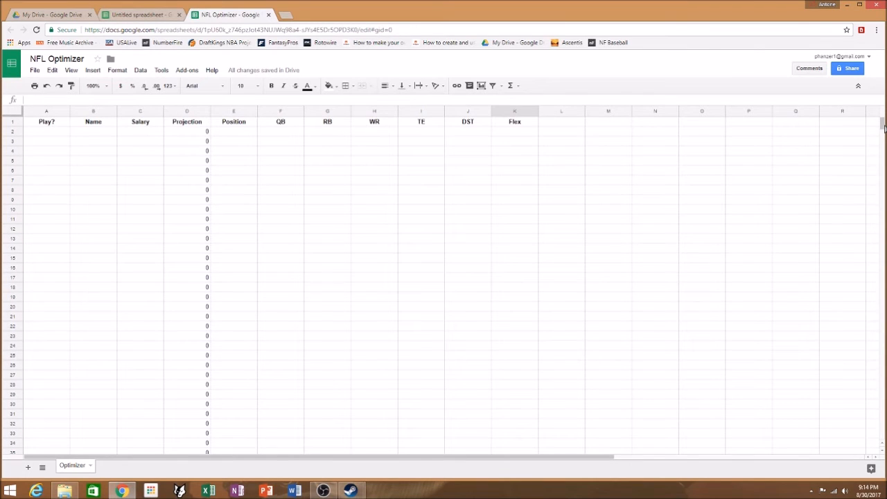
click(185, 71)
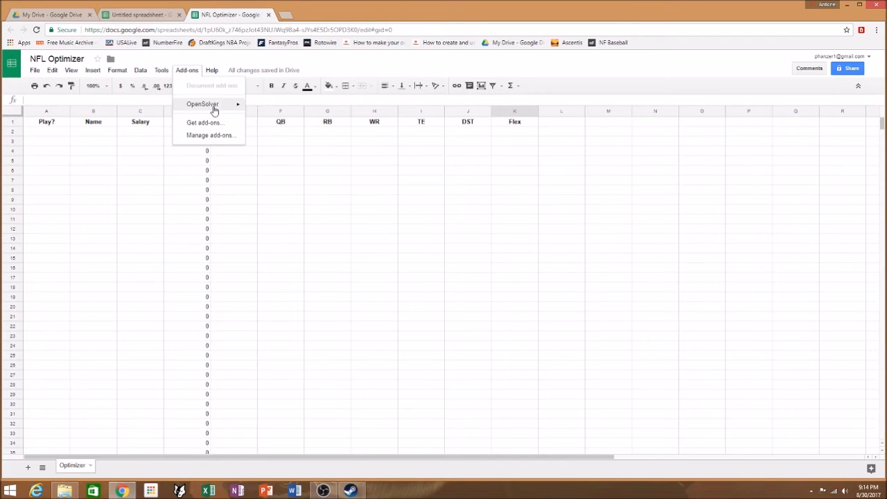
mouse_move(214, 109)
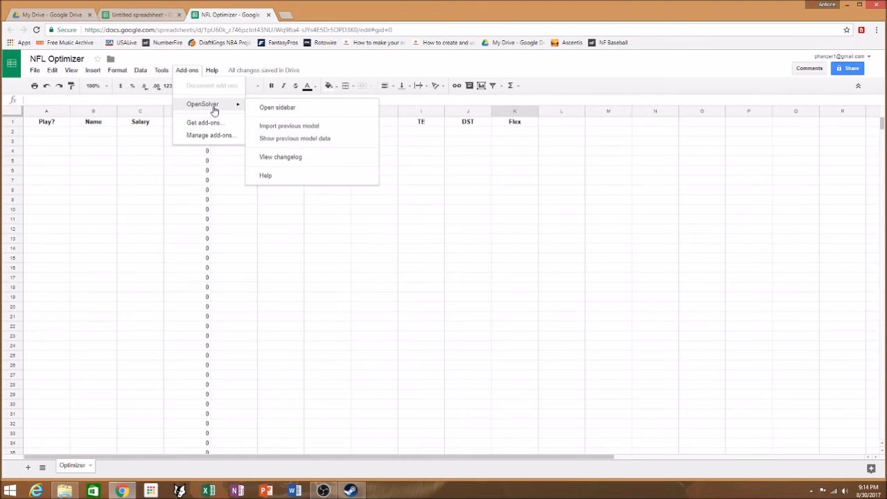
click(280, 109)
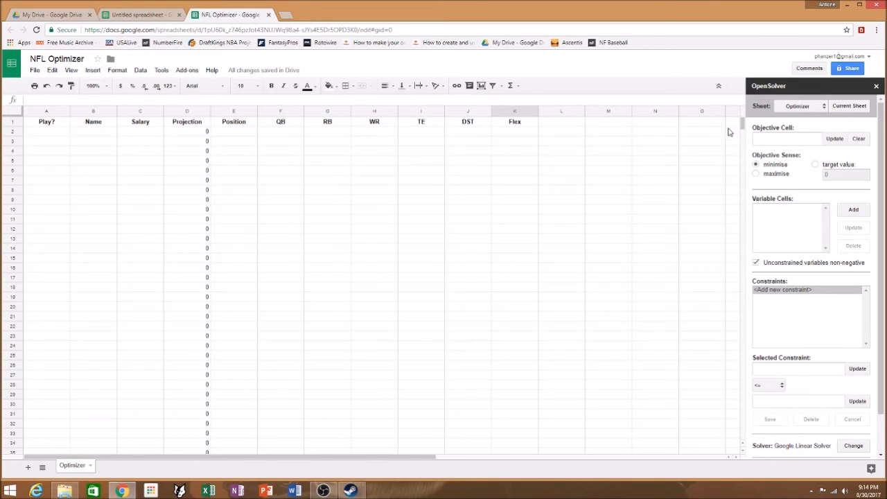
click(800, 106)
click(800, 112)
Step: Set the solver objective to maximise the Score total in cell D701
drag(742, 131, 744, 339)
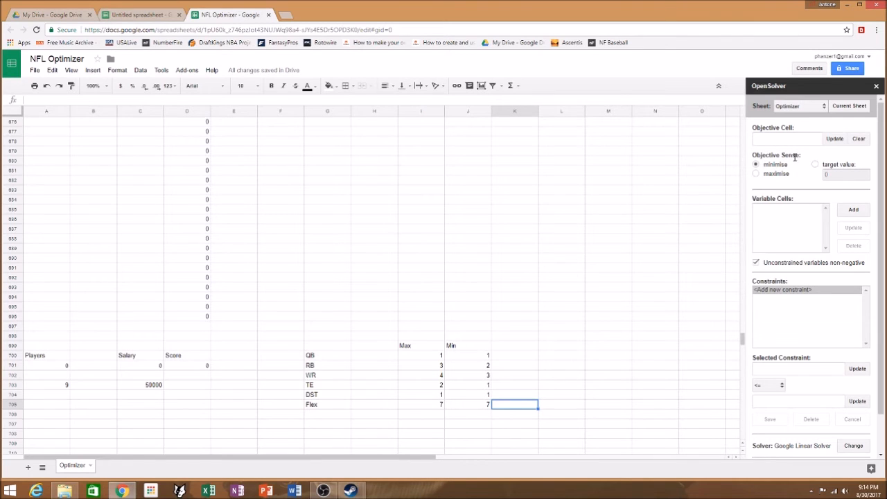
click(205, 365)
click(756, 174)
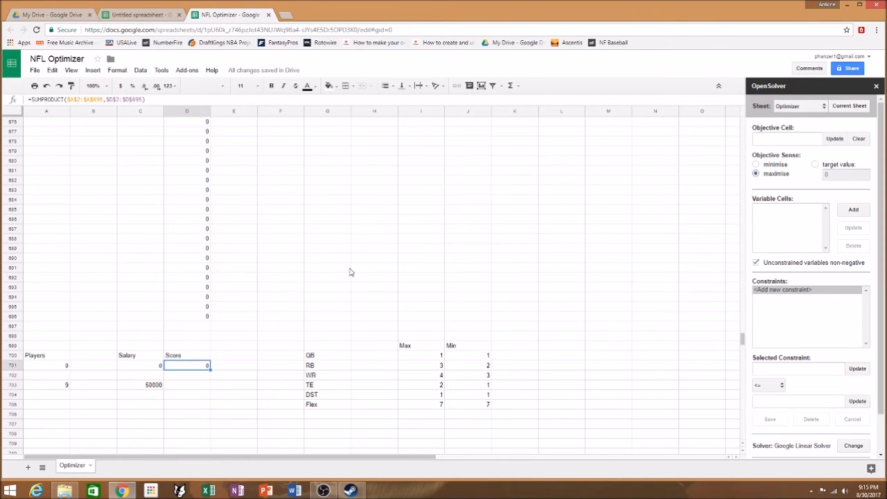
click(256, 307)
click(186, 367)
click(835, 141)
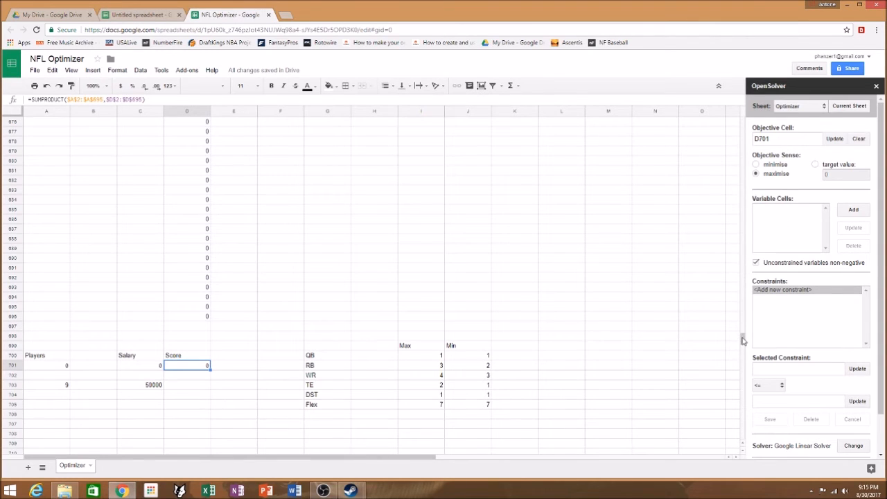
Step: Add the Play? column range A2:A696 as the solver's variable cells
drag(742, 340, 744, 118)
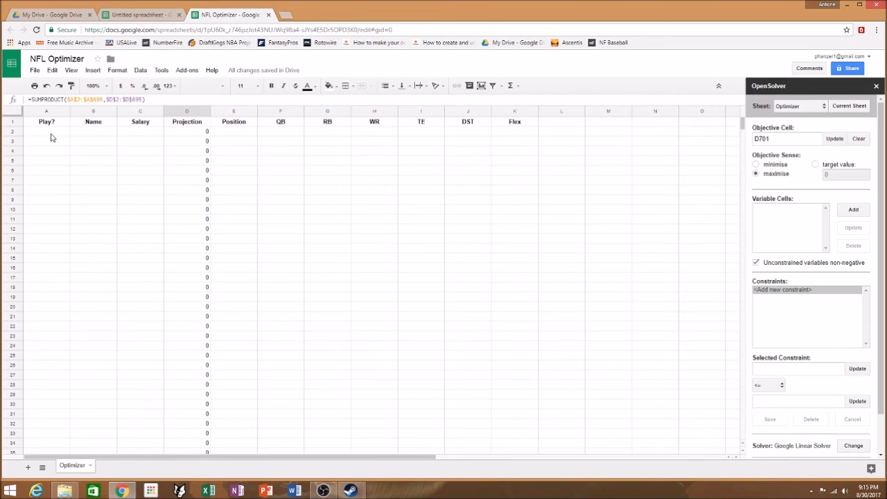
drag(51, 137, 48, 168)
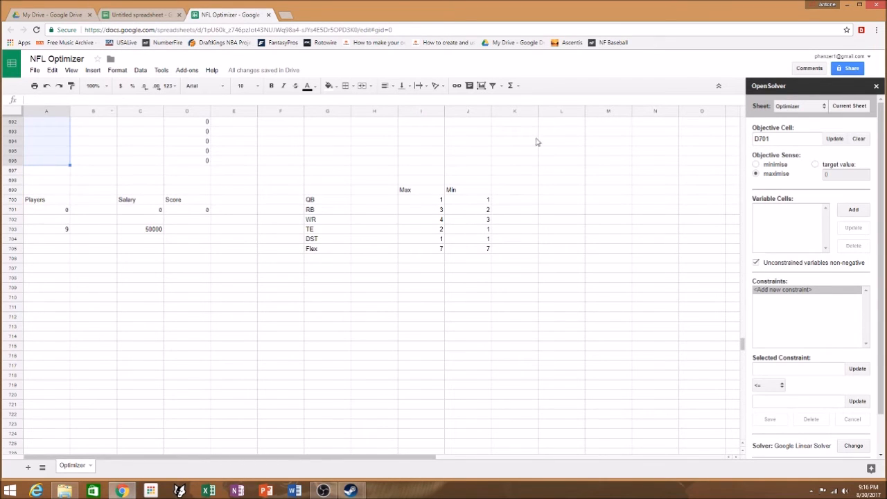
click(851, 209)
Step: Add a solver constraint that makes the Play? cells A2:A696 binary (bin)
scroll(251, 264, up, 1)
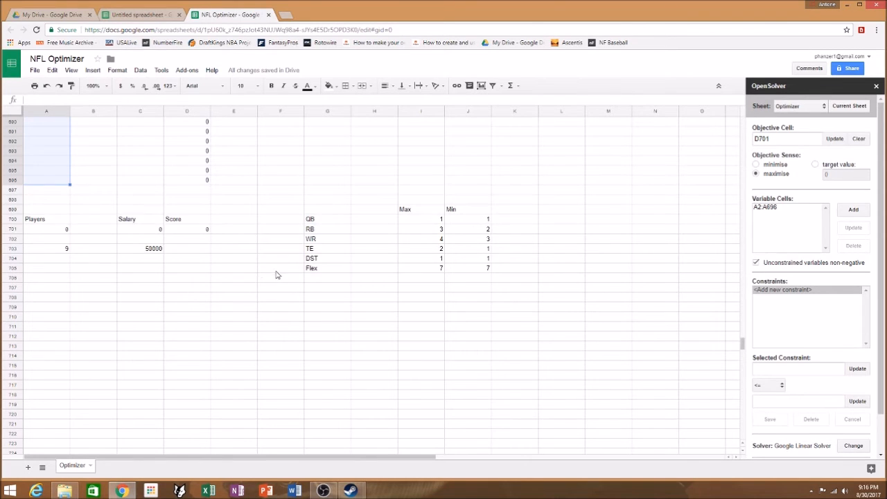
scroll(277, 275, up, 5)
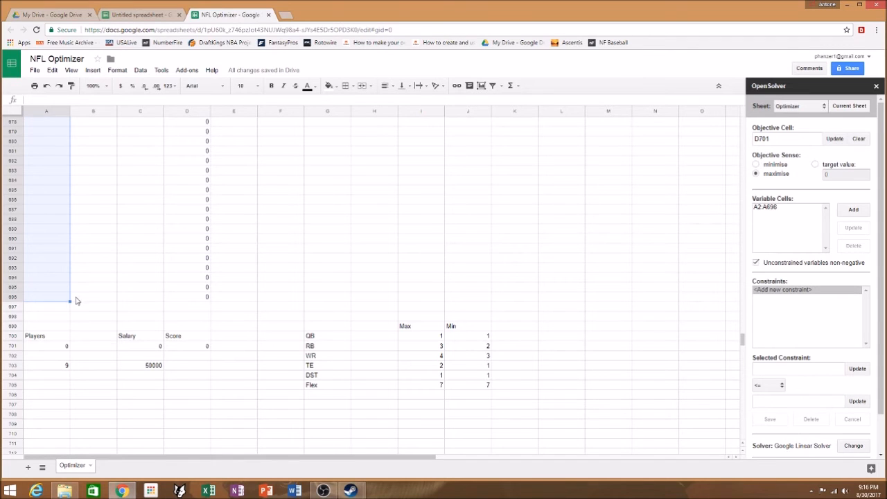
click(55, 281)
scroll(25, 213, up, 4)
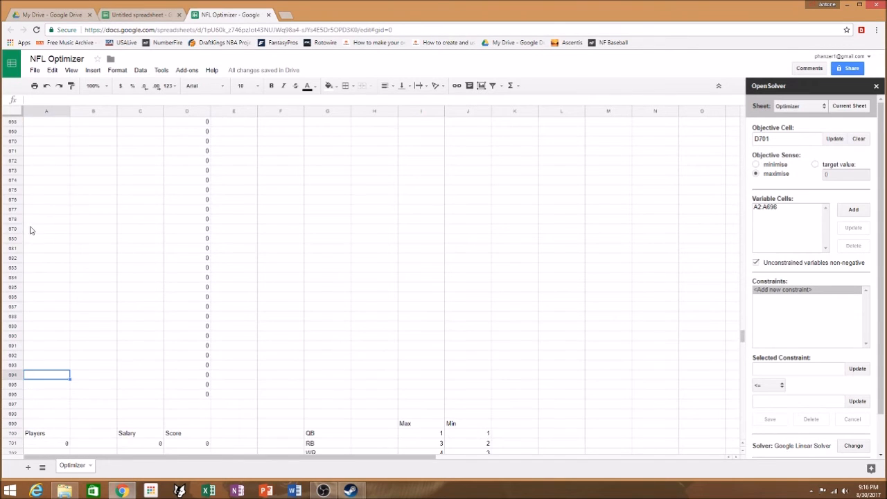
scroll(139, 247, up, 8)
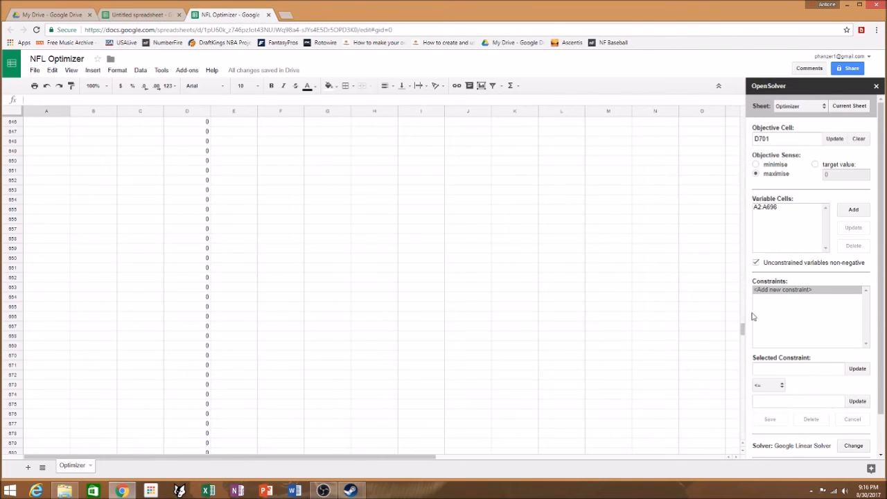
drag(744, 331, 737, 130)
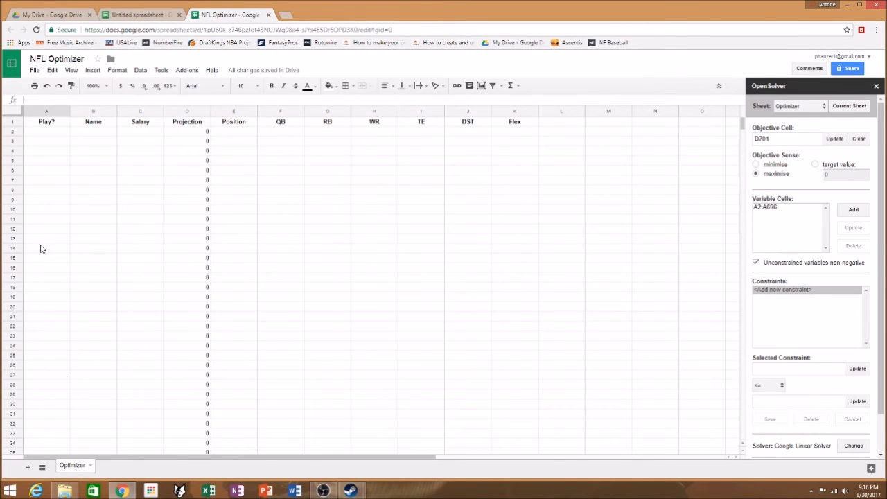
click(61, 135)
drag(61, 136, 56, 405)
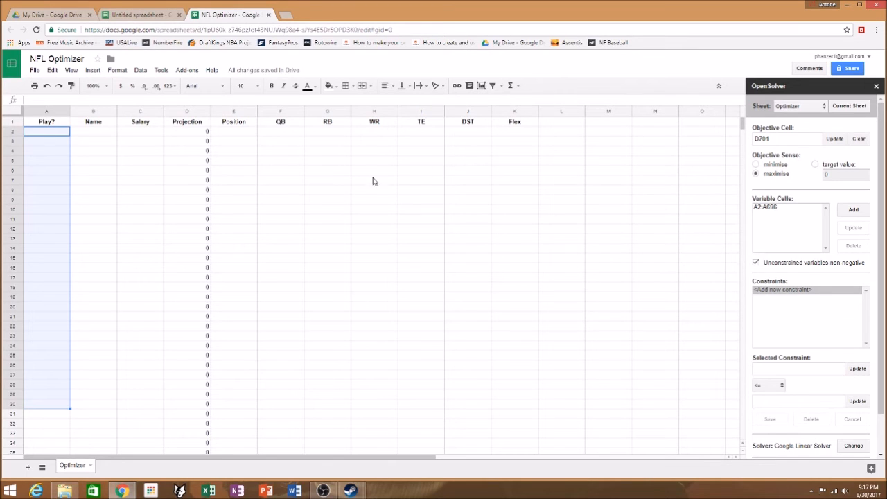
click(62, 138)
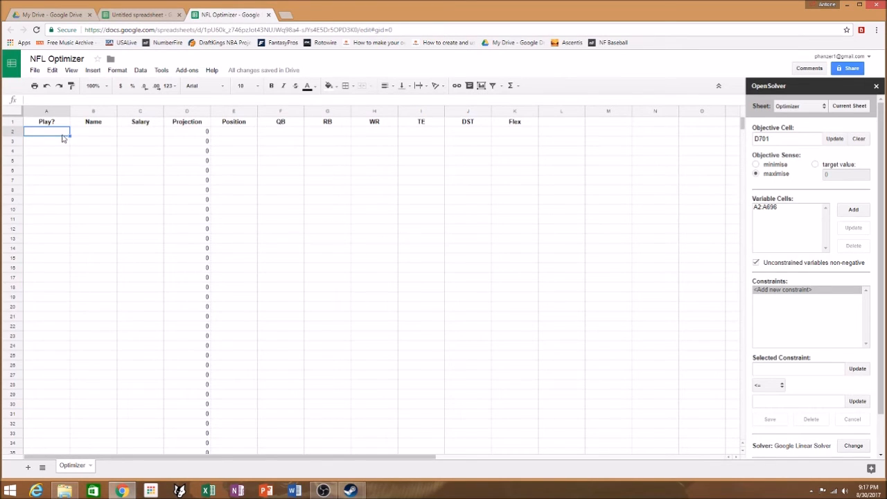
drag(61, 137, 52, 241)
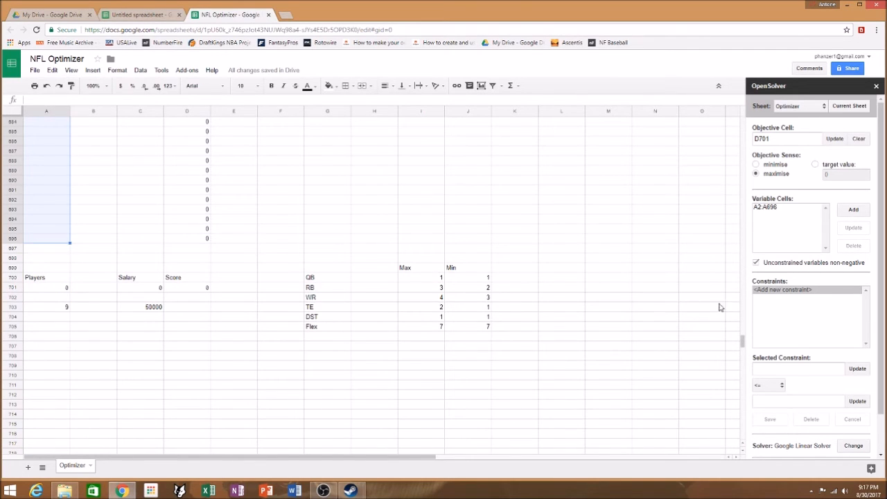
click(856, 369)
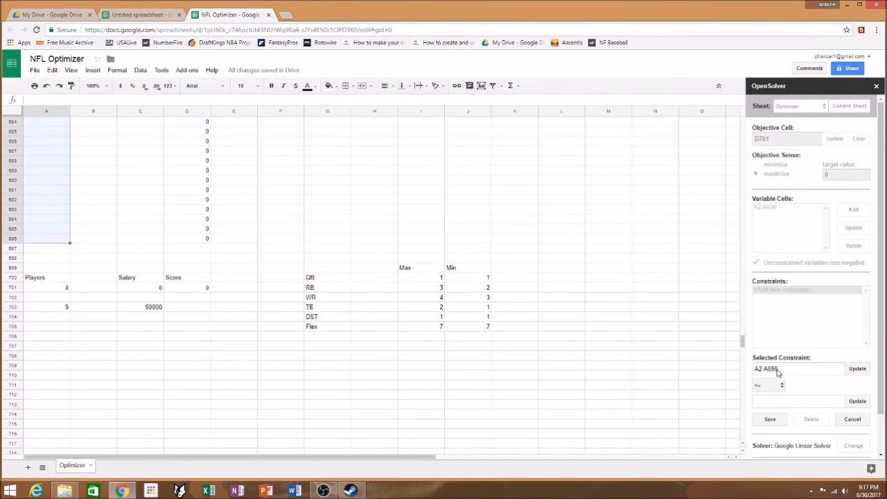
click(780, 386)
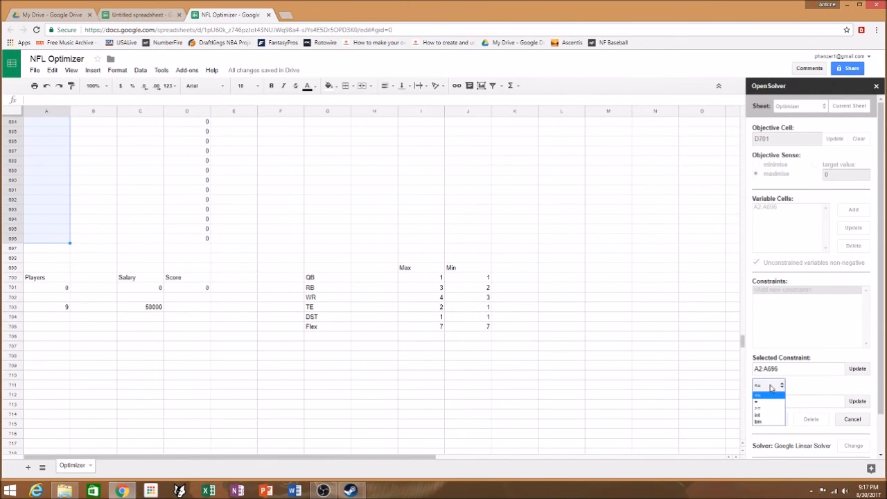
click(769, 421)
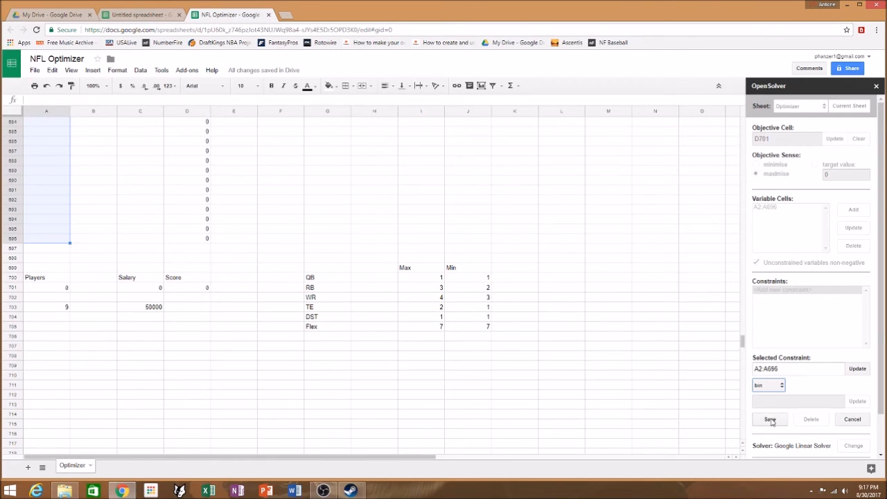
click(770, 420)
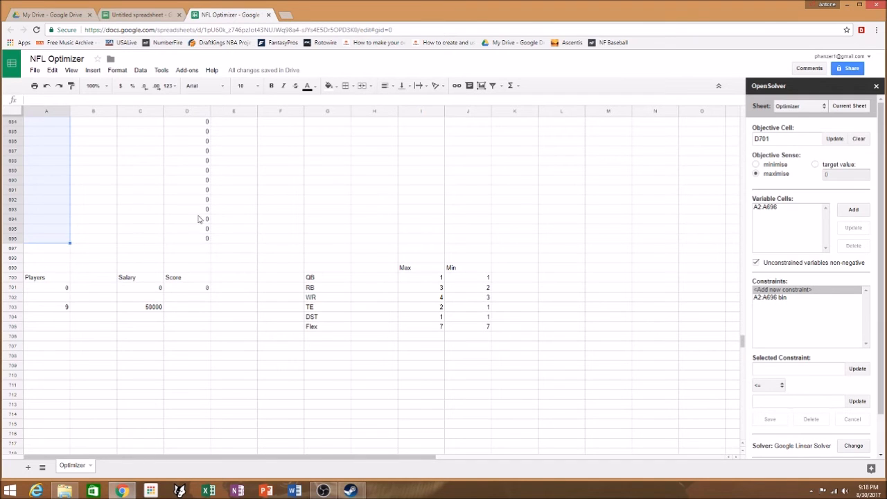
Step: Change the binary constraint so that the Players total in A701 equals the required player number in A703
click(784, 298)
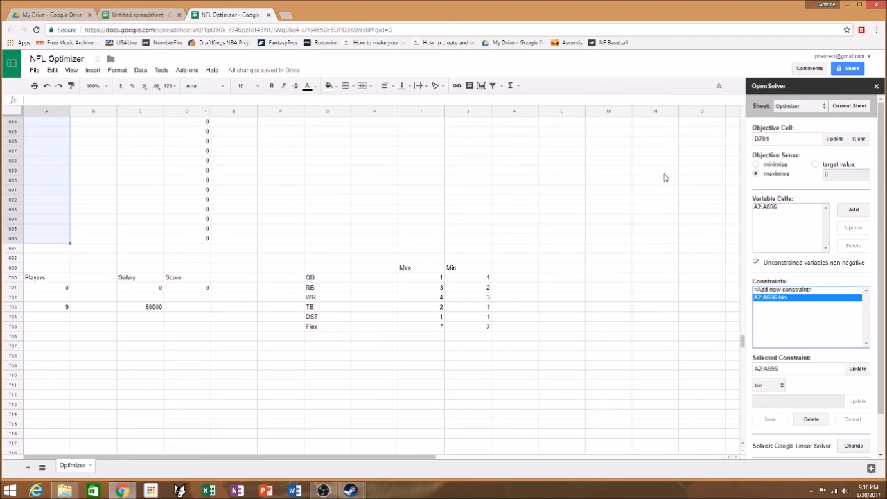
drag(742, 340, 741, 220)
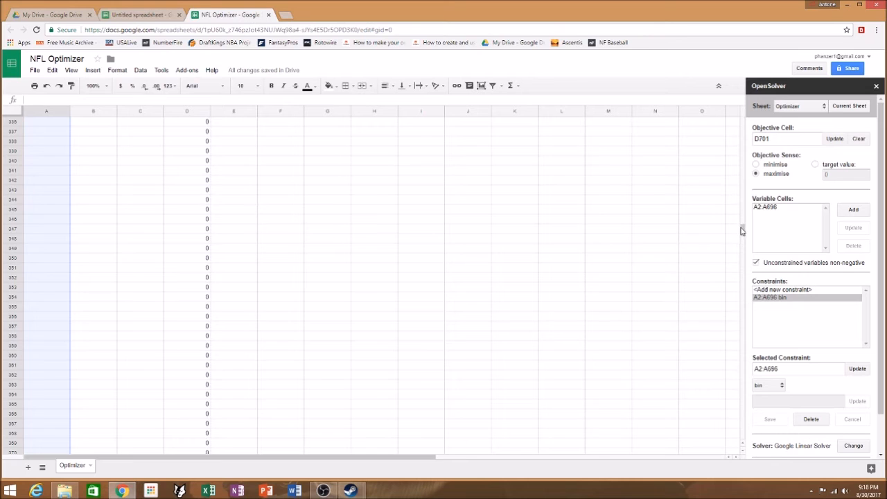
drag(742, 234, 742, 342)
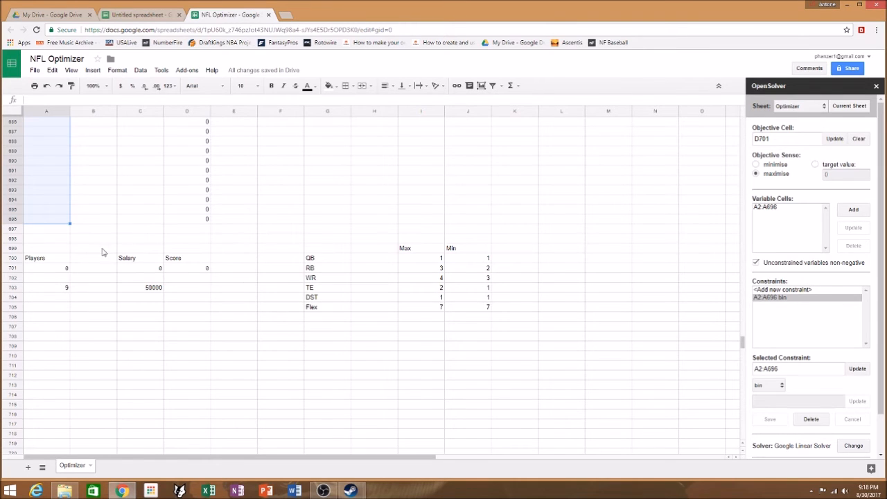
click(54, 268)
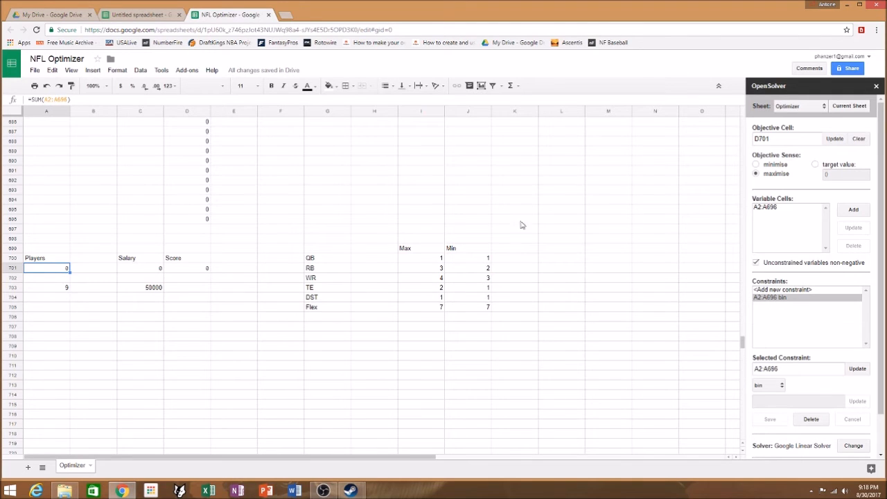
key(Up)
key(Up)
click(58, 269)
click(858, 368)
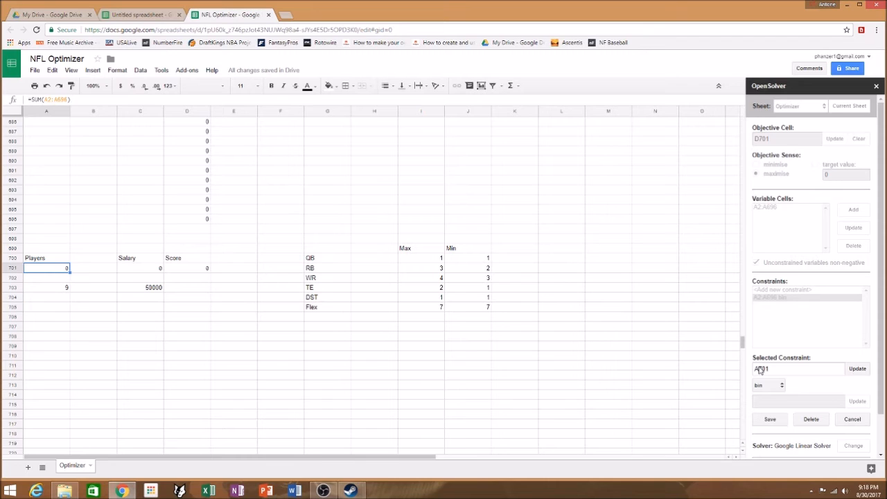
click(776, 385)
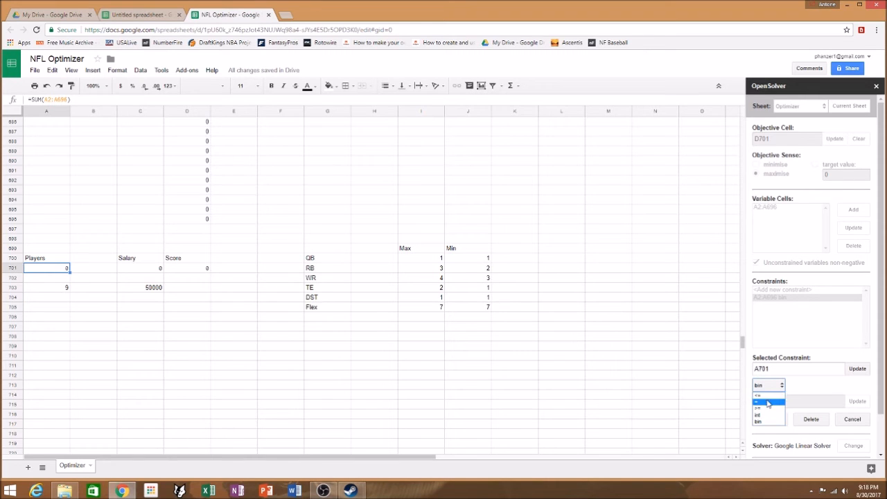
click(767, 403)
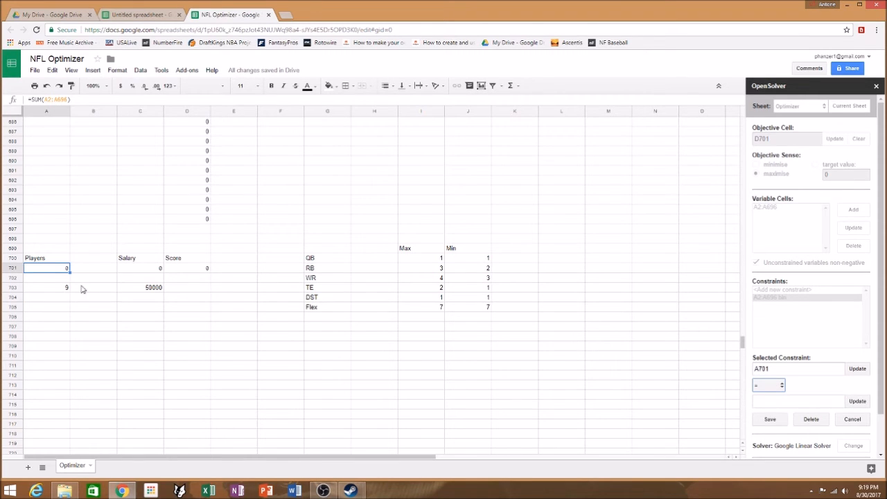
click(59, 289)
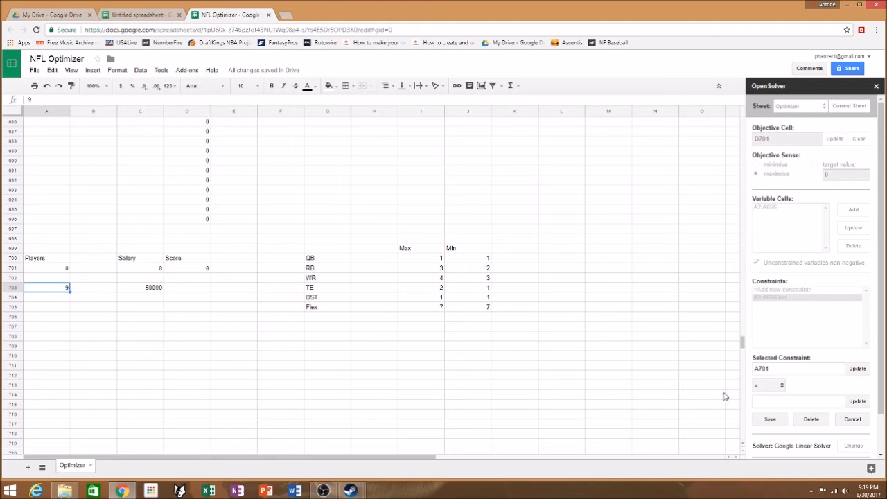
click(856, 402)
click(769, 421)
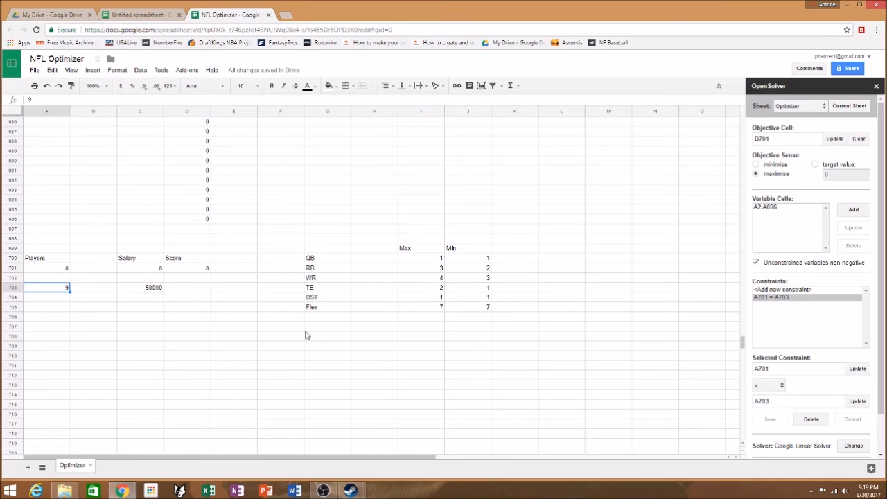
Step: Change the selected constraint so that the Salary total C701 is at most (<=) the salary cap in C703
click(142, 272)
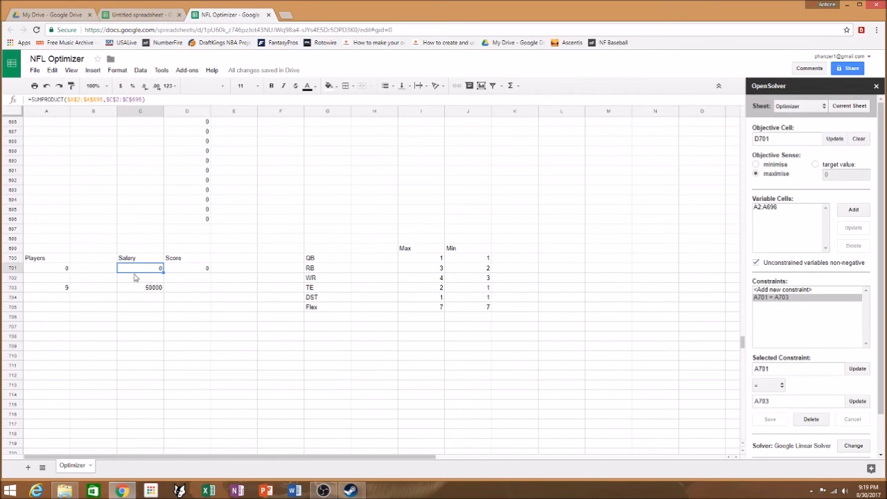
click(858, 368)
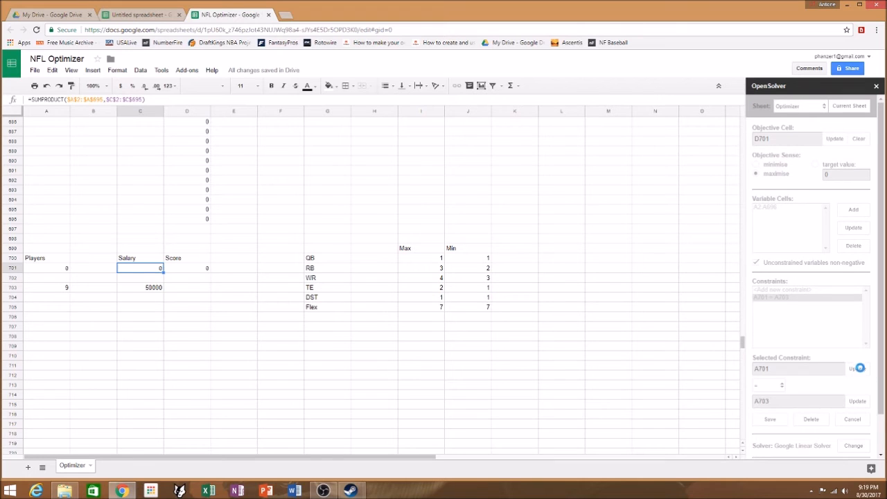
click(781, 388)
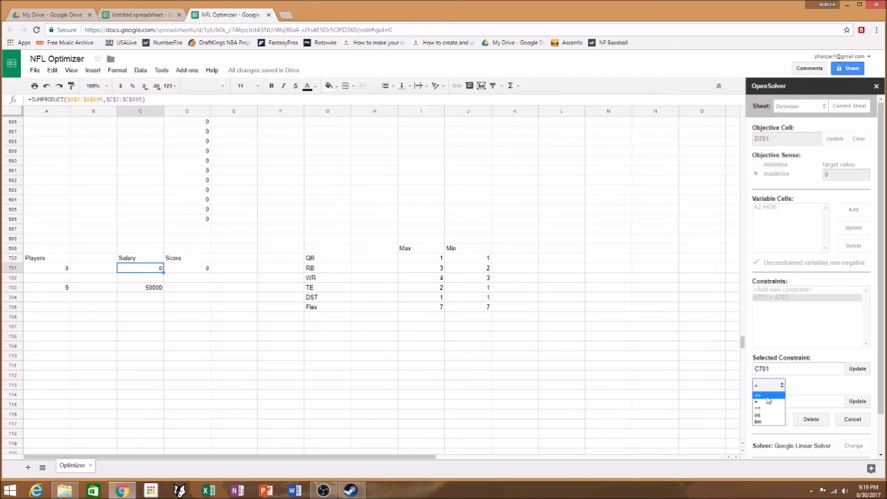
click(767, 397)
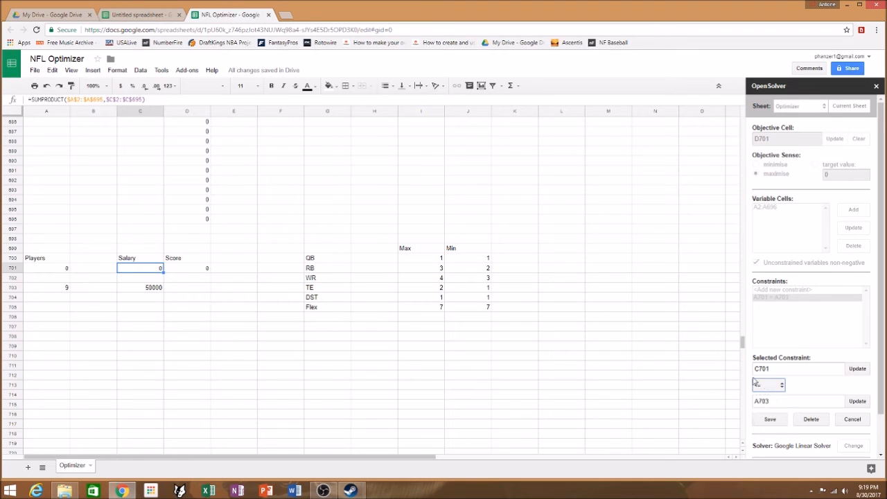
click(145, 291)
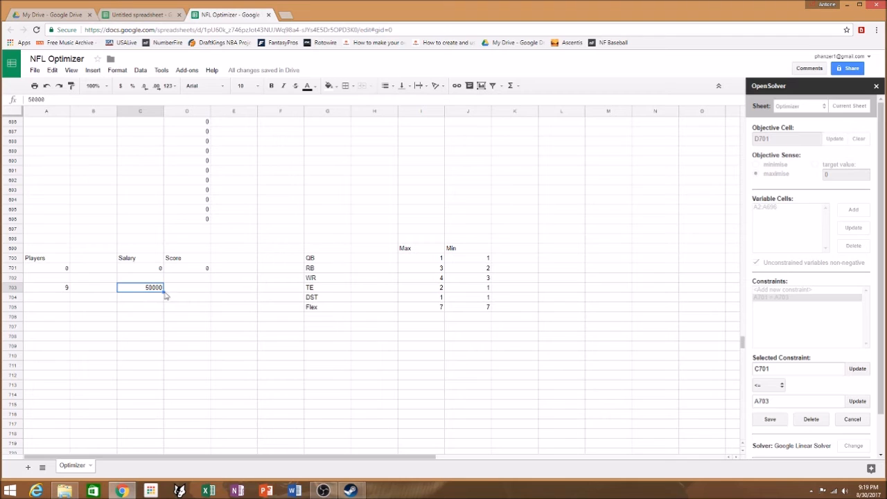
click(859, 402)
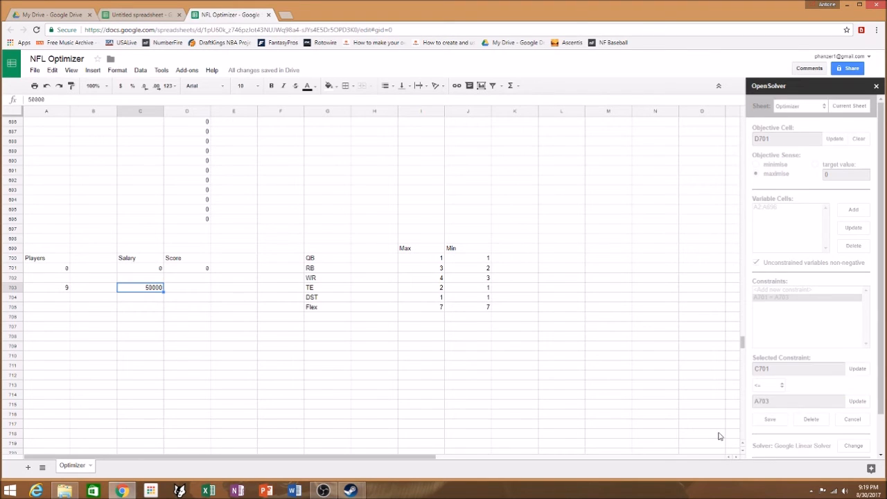
click(769, 419)
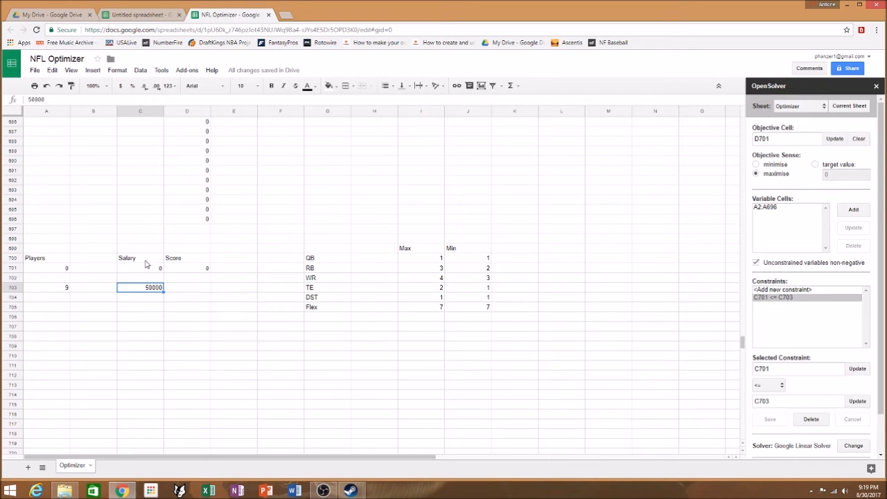
Step: Change the selected constraint so that the QB count cell H700 equals the QB maximum in I700
click(198, 269)
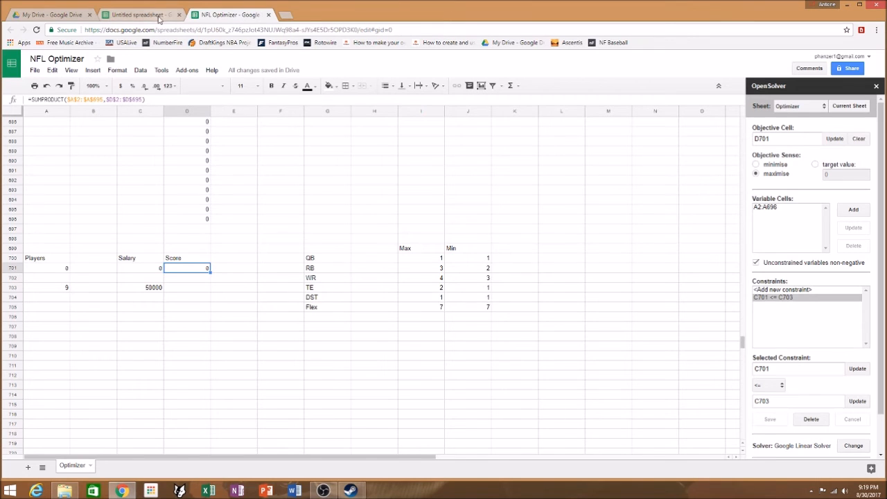
click(138, 14)
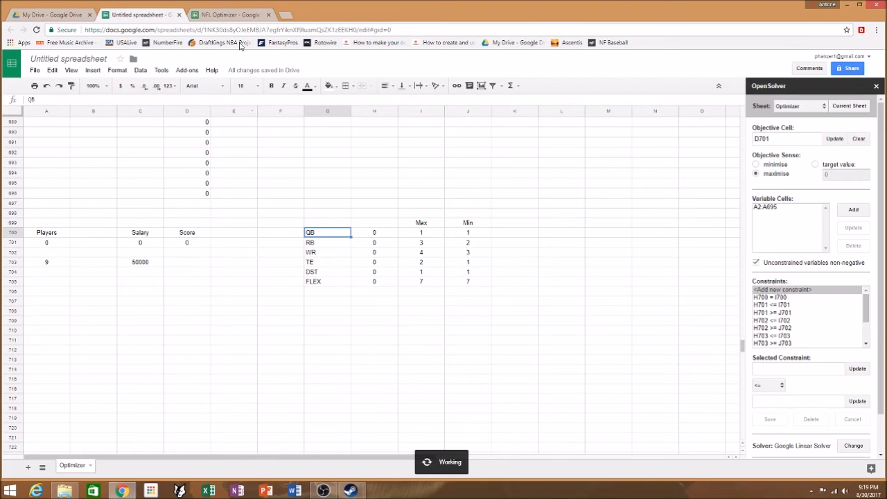
click(243, 16)
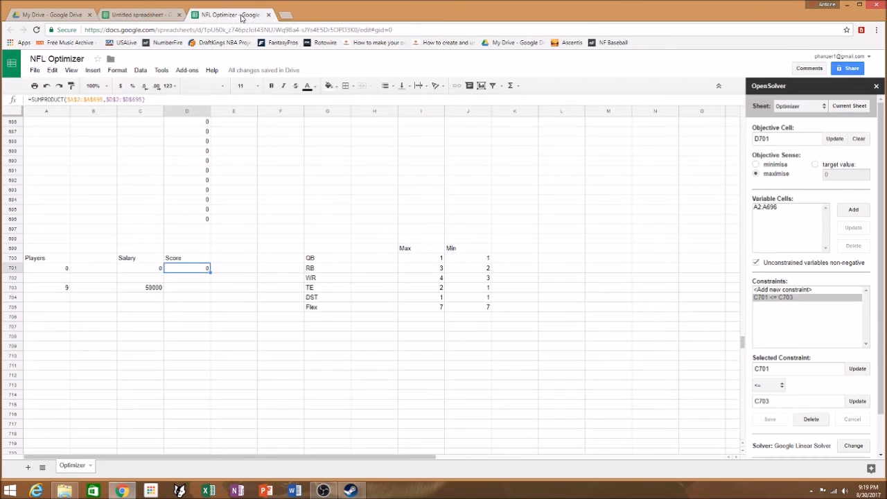
click(373, 261)
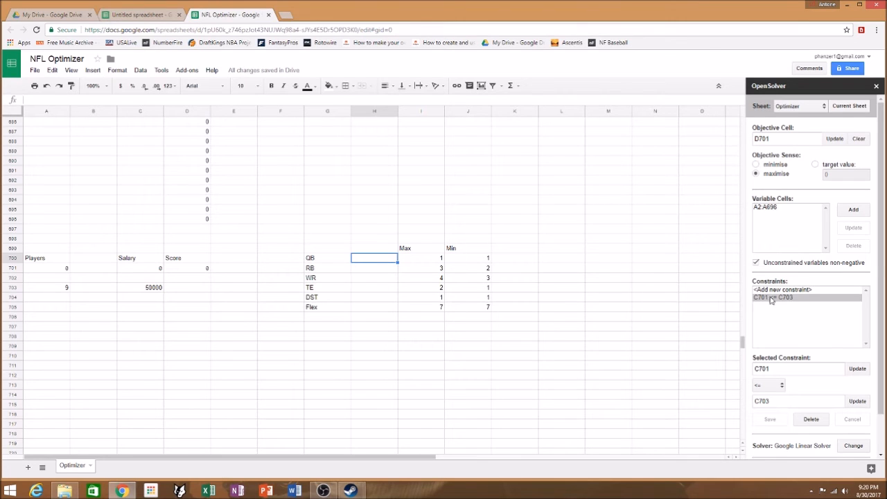
click(856, 369)
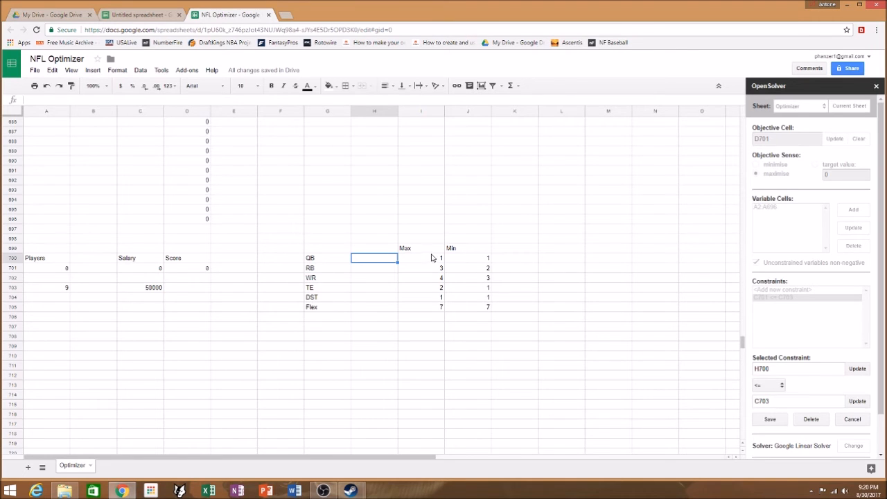
click(781, 386)
click(769, 402)
click(428, 261)
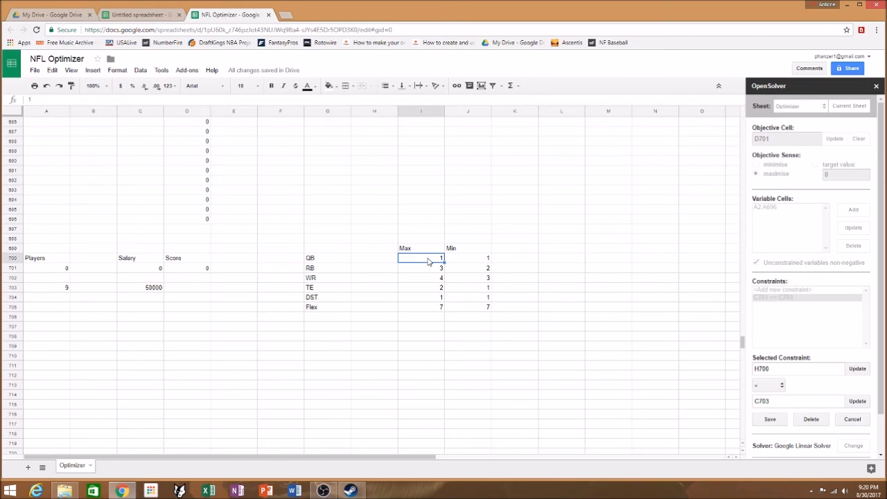
click(857, 401)
click(770, 420)
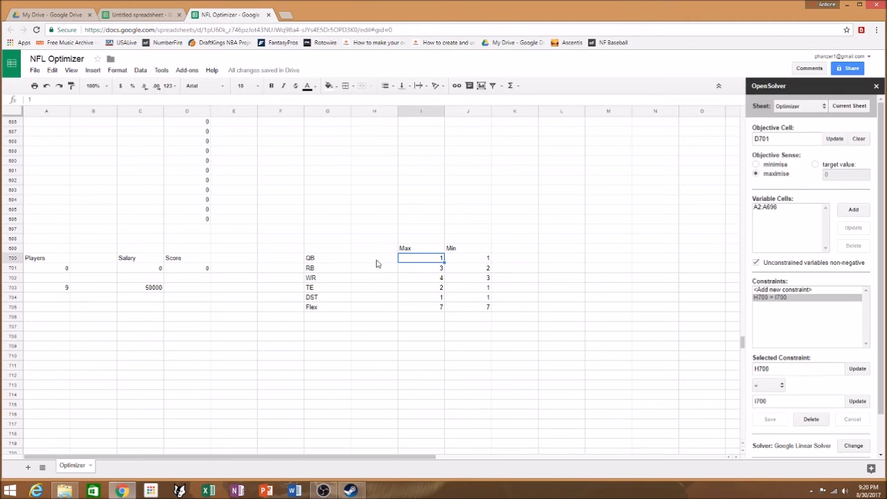
Step: Change the selected constraint so that the RB count cell H701 is at most (<=) the RB maximum in I701
click(377, 263)
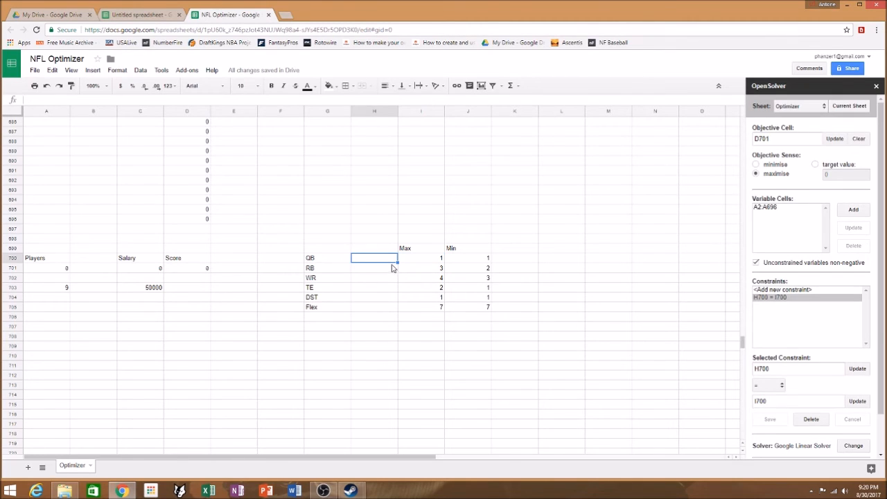
click(386, 271)
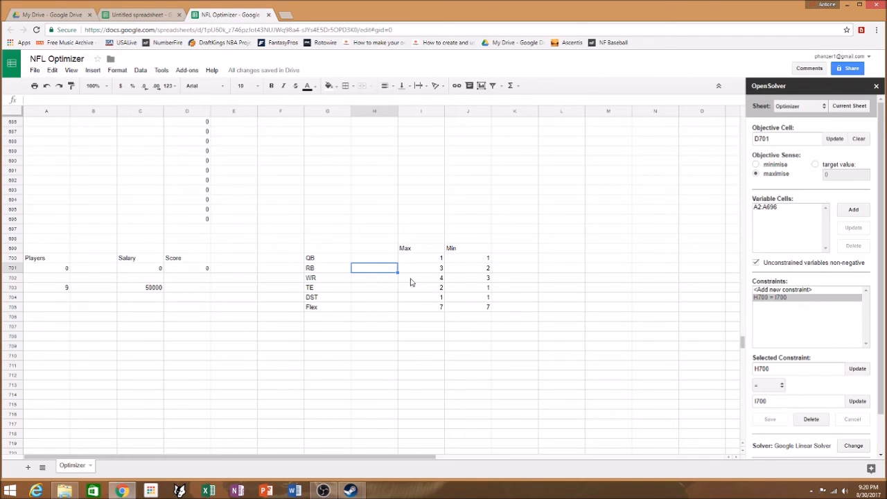
click(855, 369)
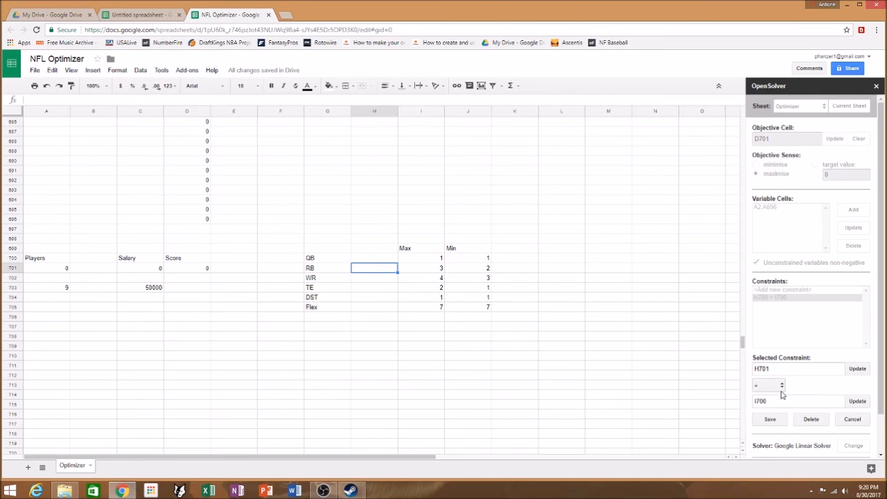
click(781, 388)
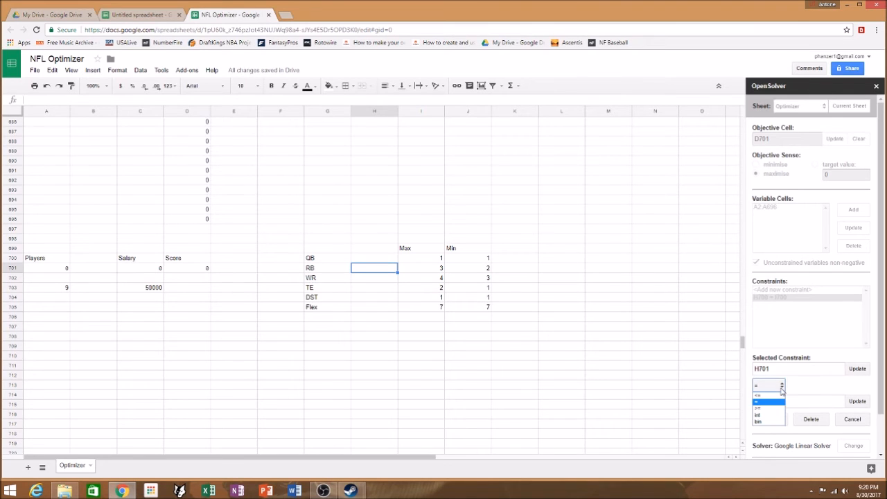
click(770, 397)
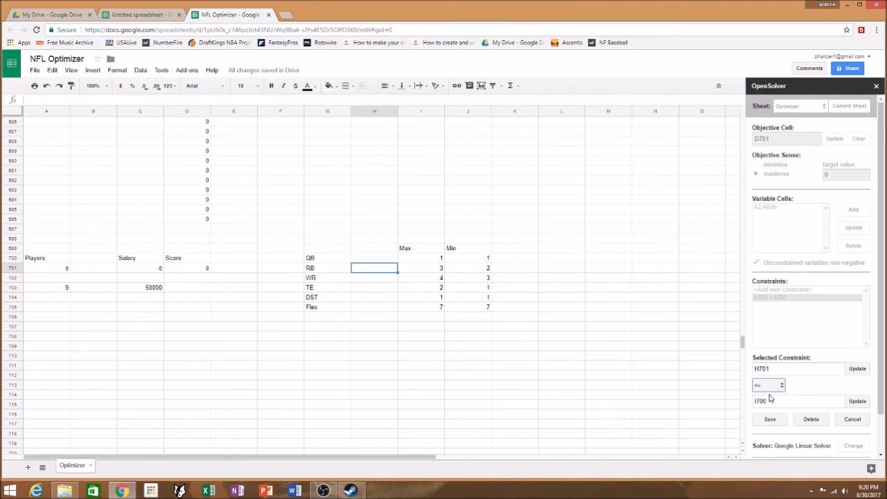
click(424, 273)
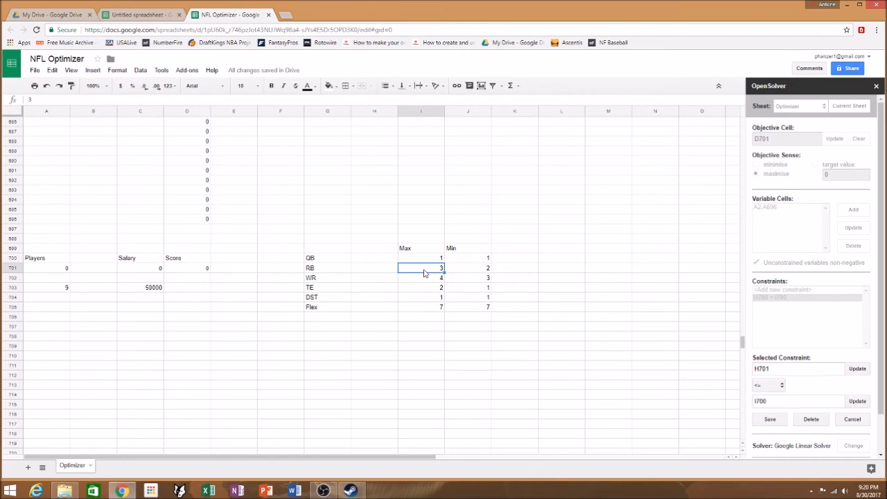
click(857, 401)
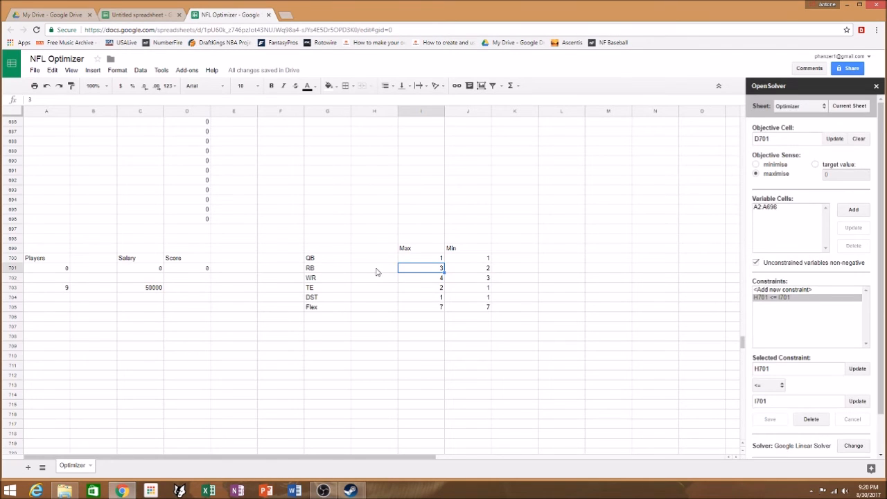
Step: Change the selected constraint so that the RB count cell H701 is at least (>=) the RB minimum in J701
click(377, 270)
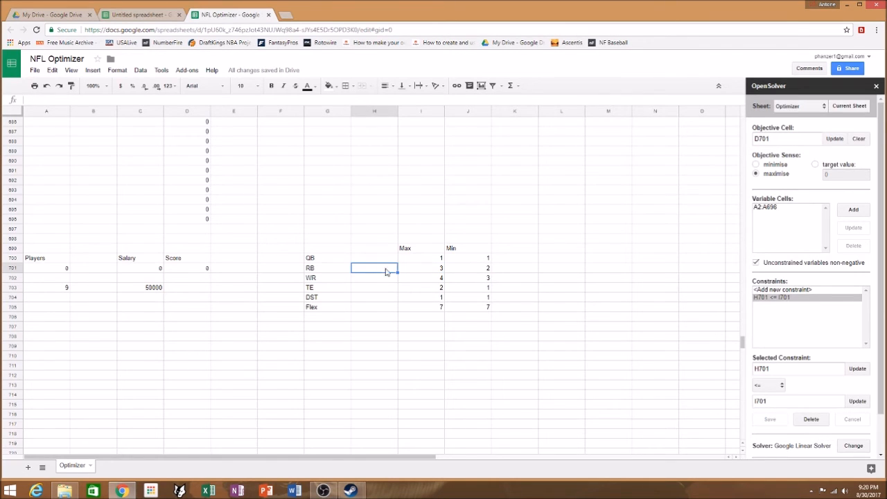
click(857, 370)
click(774, 387)
click(769, 408)
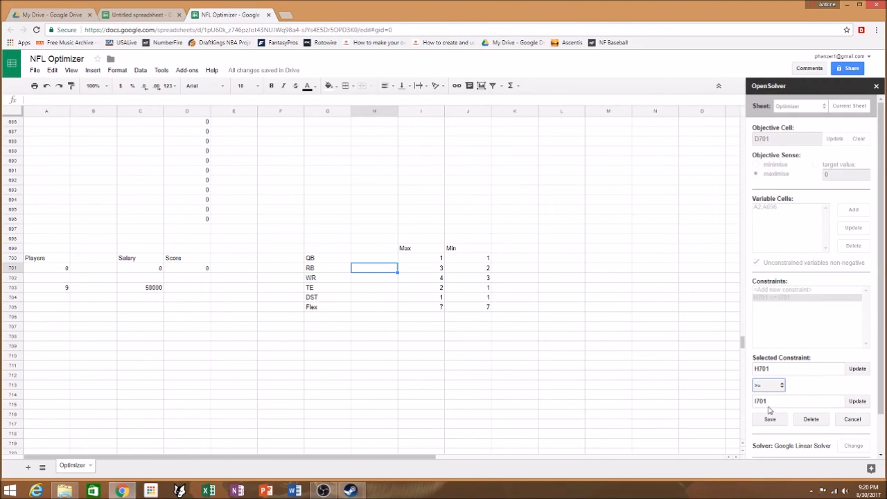
click(480, 271)
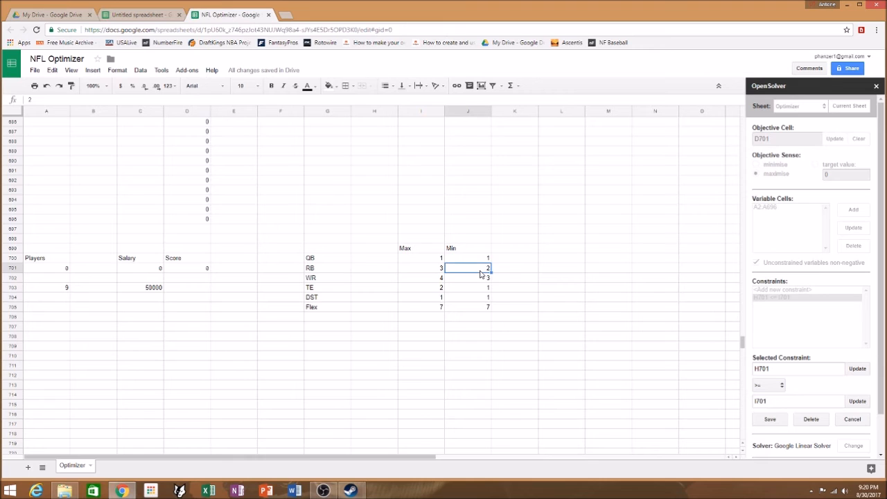
click(857, 400)
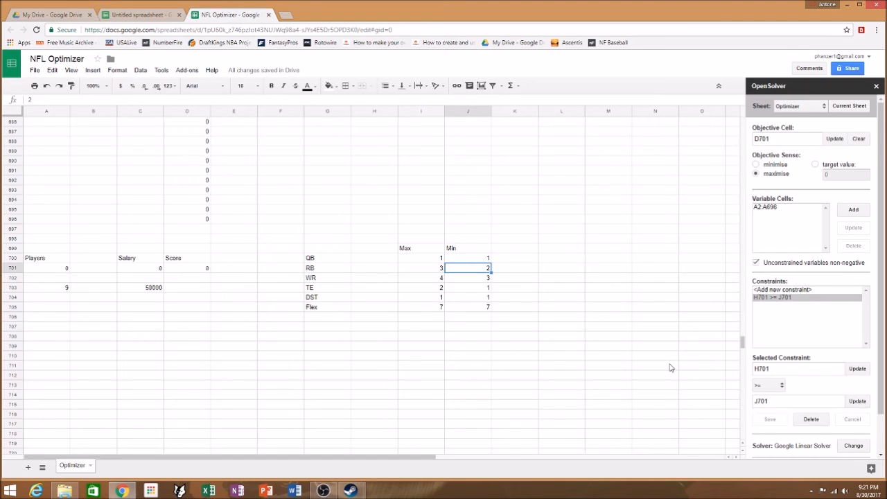
click(386, 259)
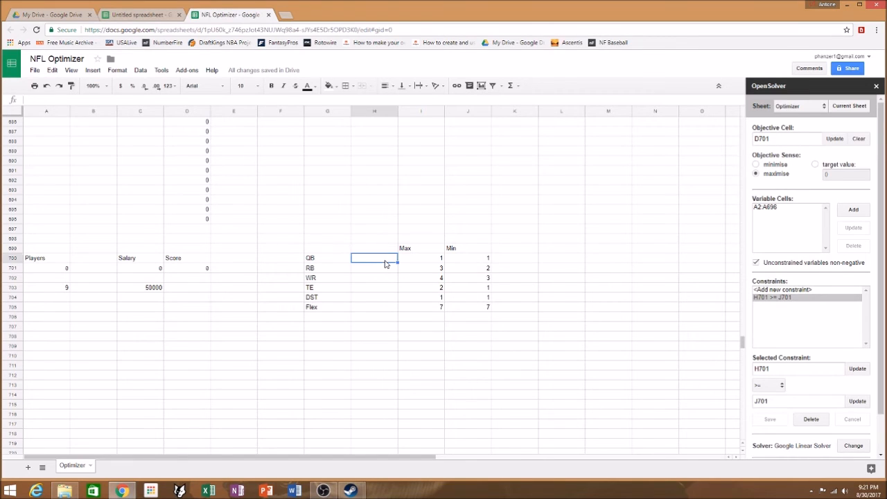
click(866, 297)
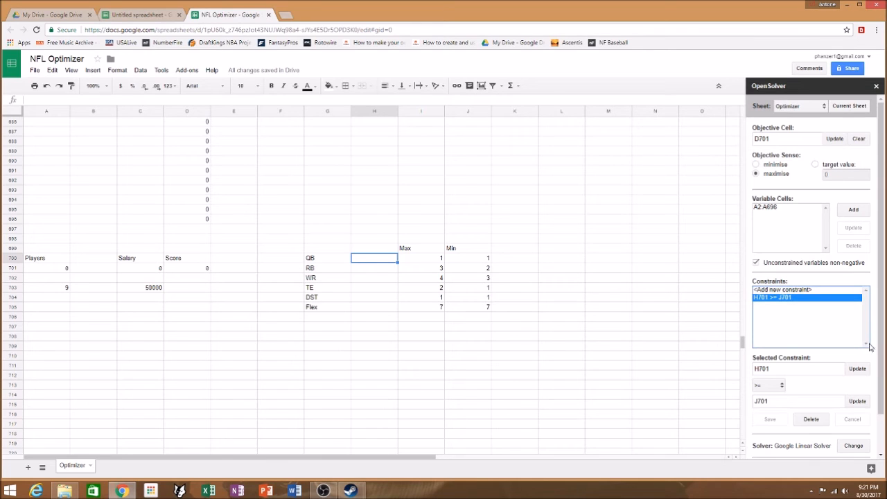
click(808, 291)
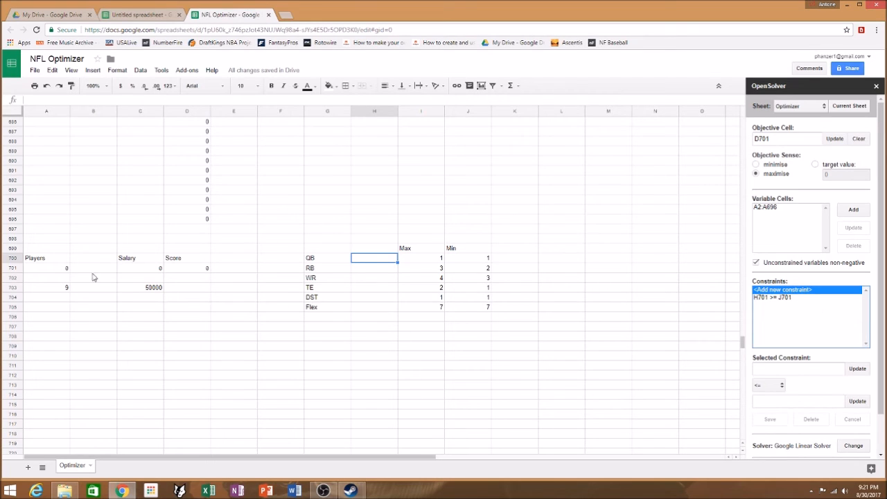
click(50, 273)
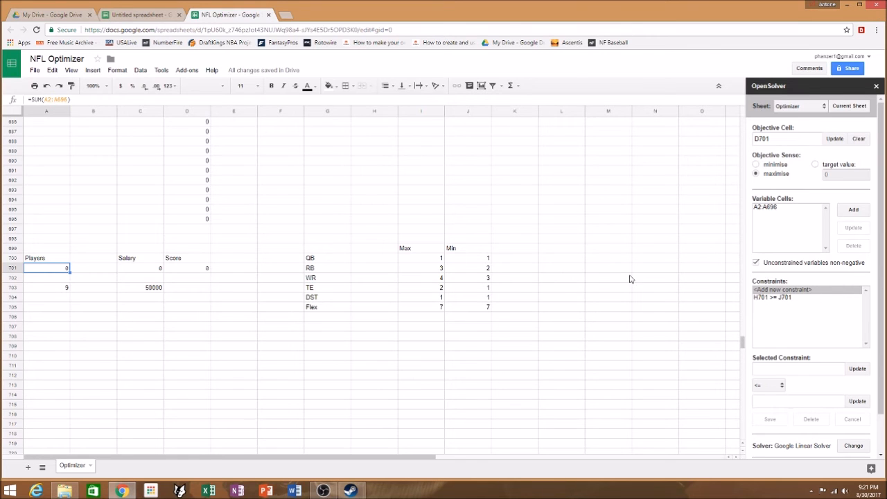
Step: Delete the H701 >= J701 constraint from the solver model
drag(742, 345, 741, 123)
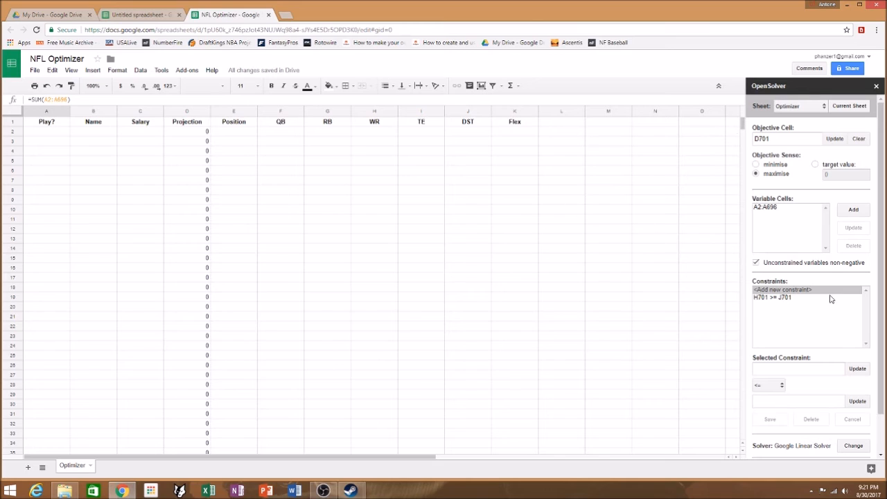
click(769, 298)
click(812, 418)
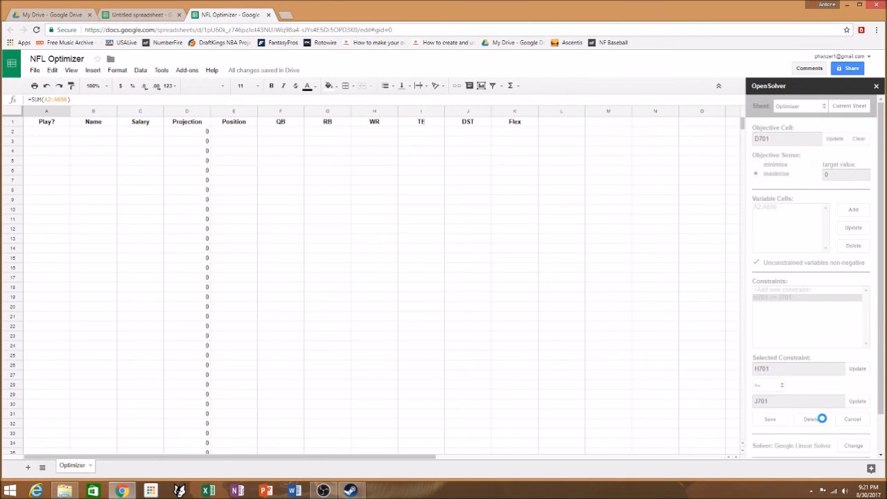
Step: Add and save a new constraint that makes the Play? cells A2:A696 binary (bin)
click(793, 291)
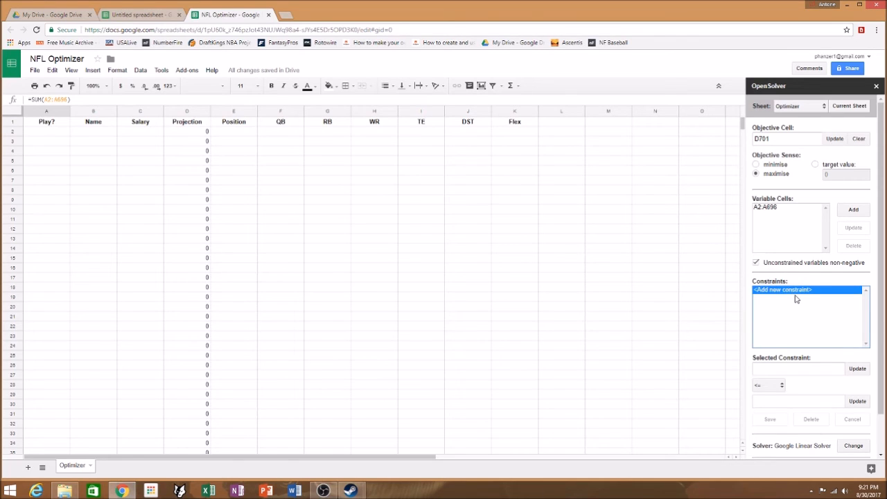
click(60, 133)
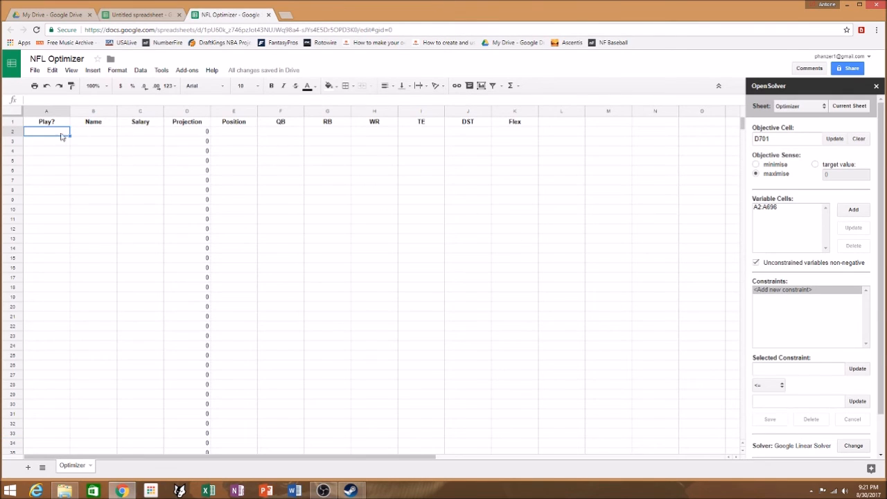
drag(55, 134, 58, 459)
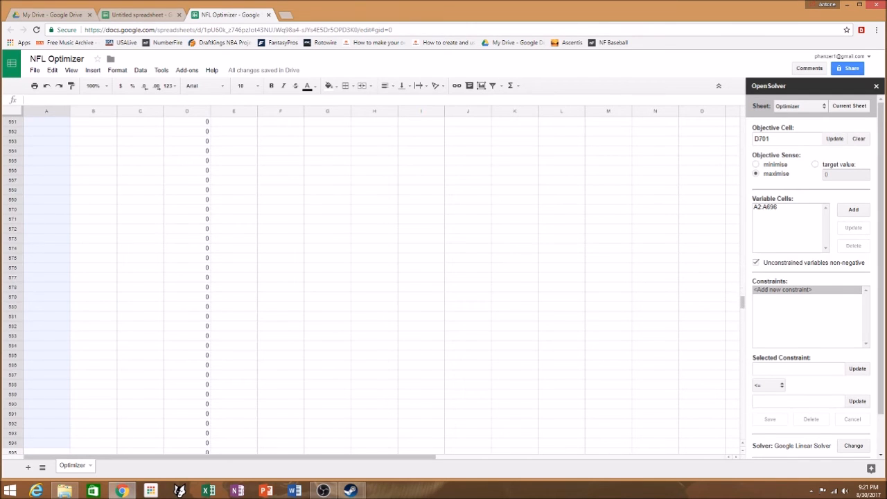
drag(57, 459, 67, 205)
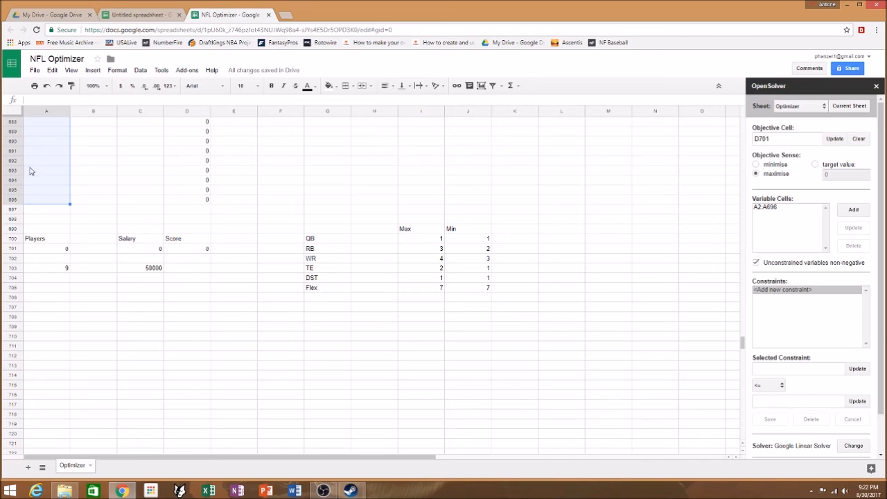
click(852, 373)
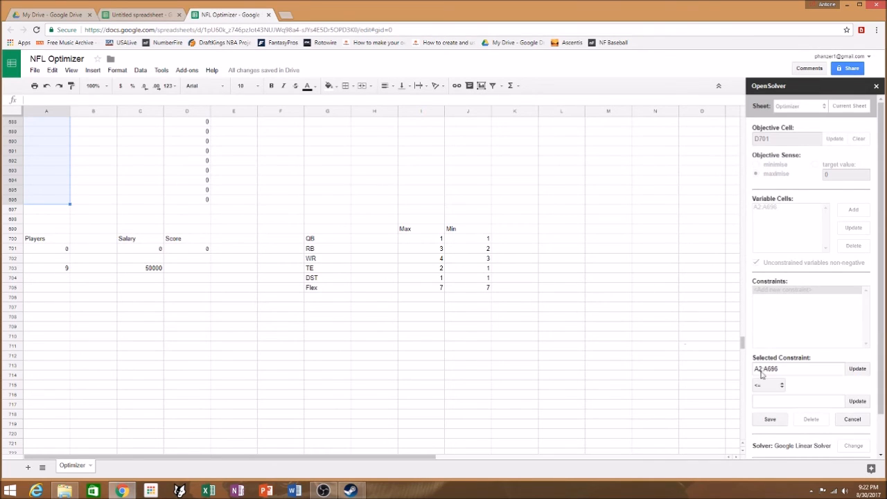
click(780, 386)
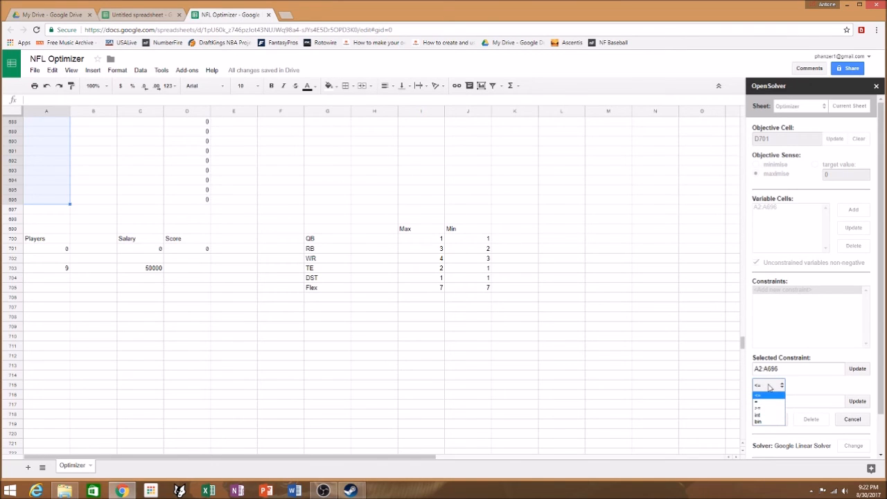
click(765, 422)
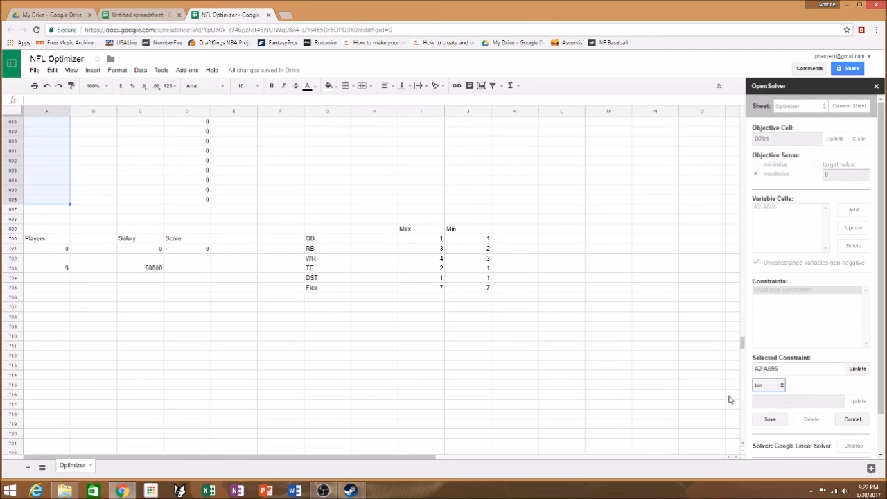
click(768, 418)
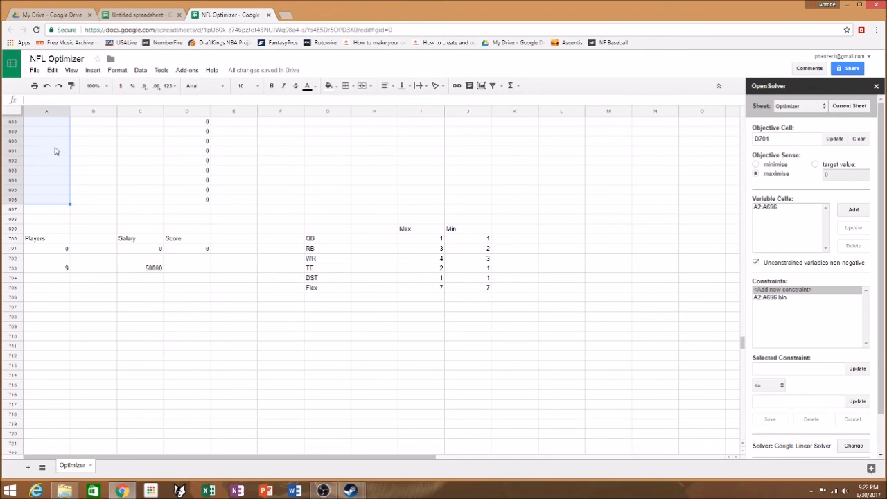
click(776, 207)
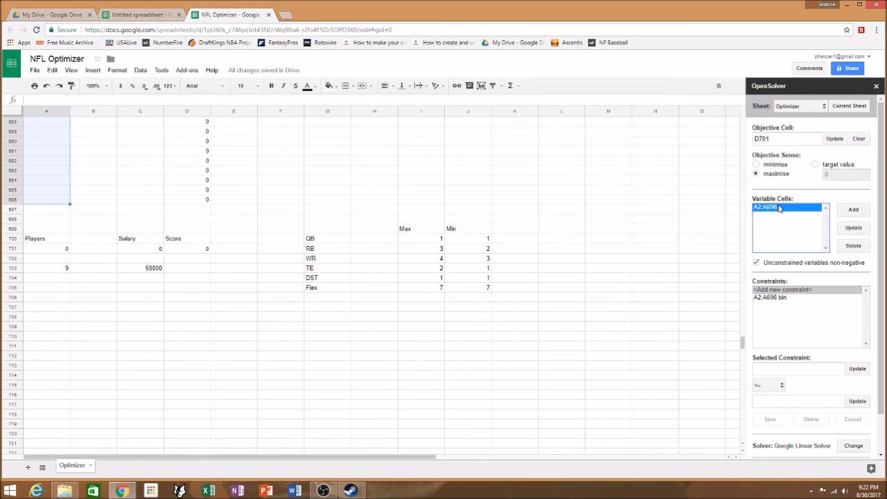
drag(741, 344, 743, 122)
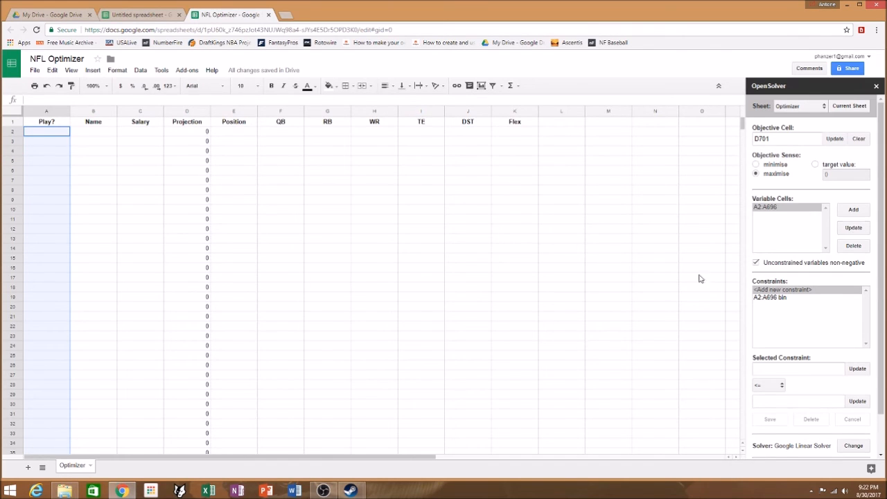
click(781, 298)
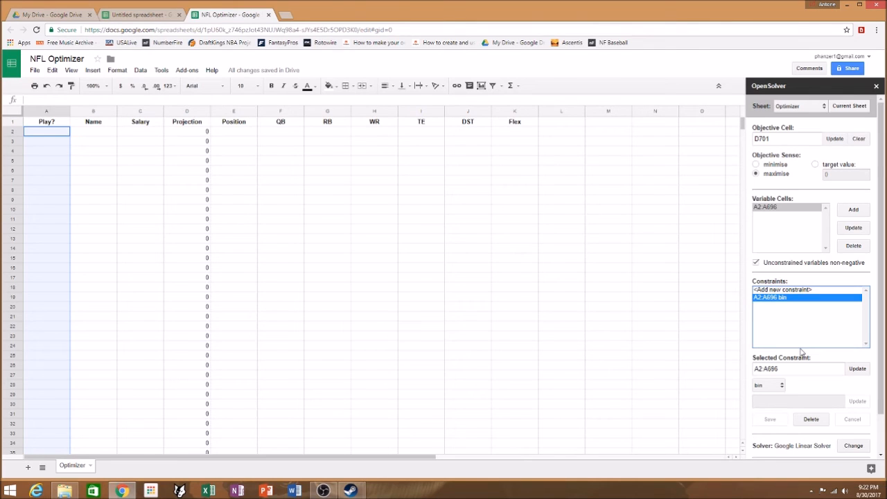
Step: Add and save a new constraint that makes the Players total in A701 equal (=) to the player limit in A703
click(793, 290)
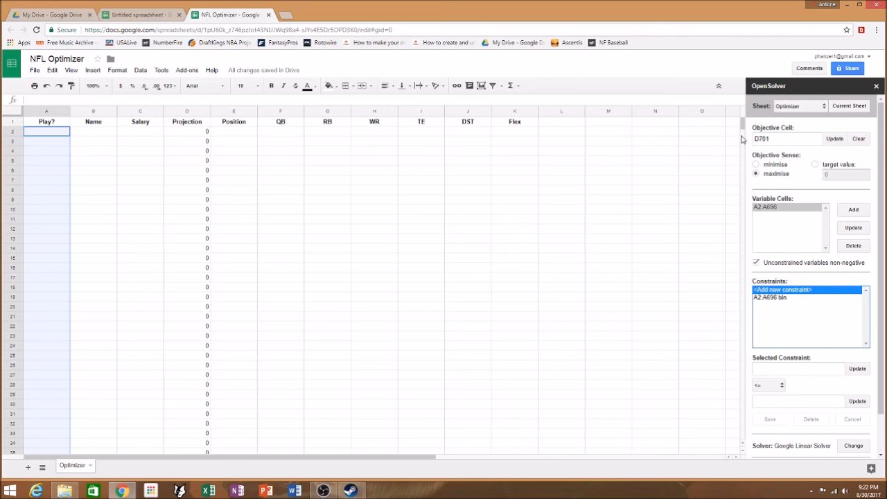
drag(741, 133, 738, 350)
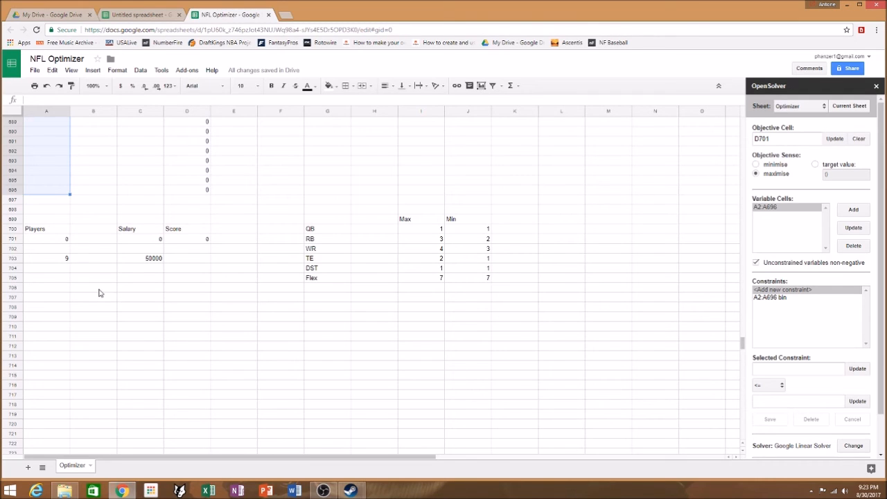
click(59, 239)
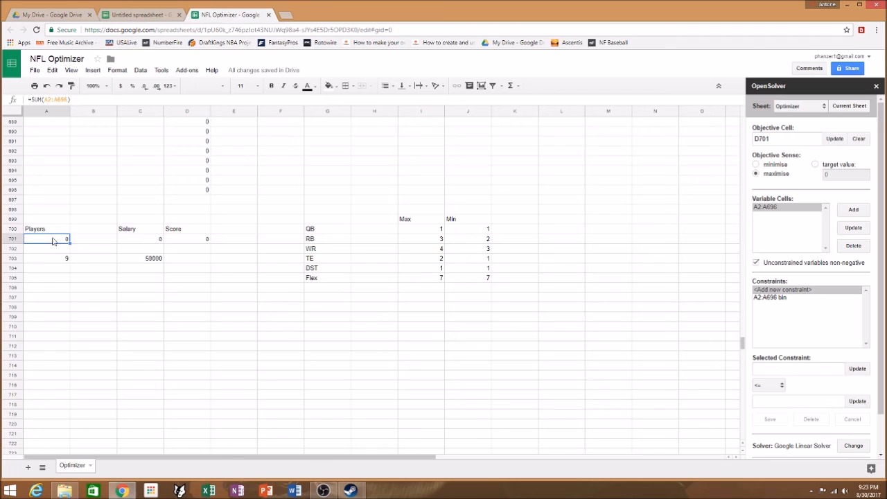
click(859, 370)
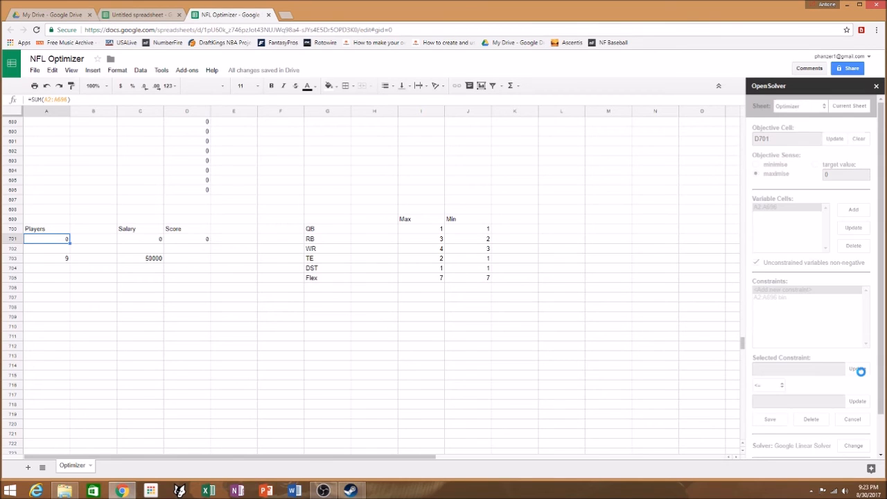
click(781, 386)
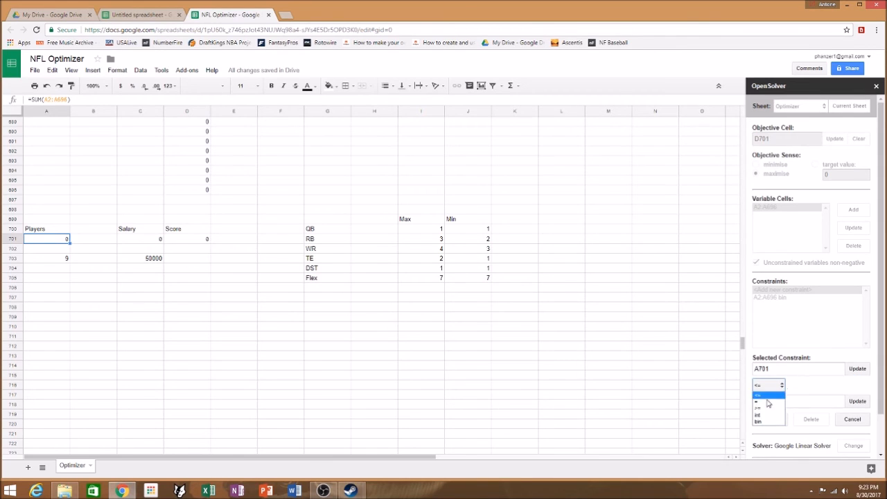
click(767, 403)
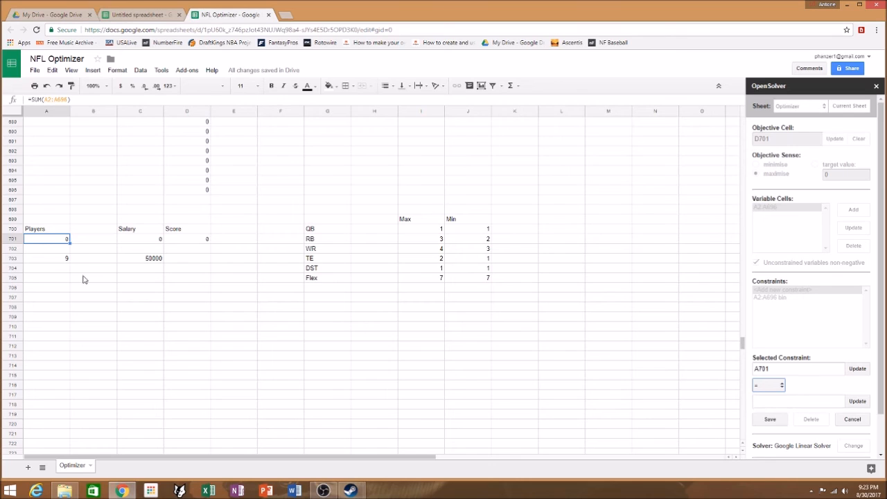
click(52, 260)
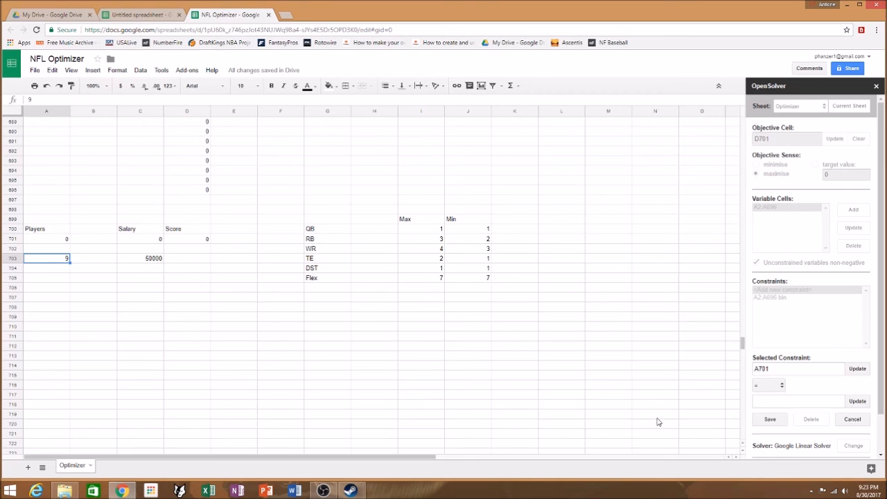
click(857, 402)
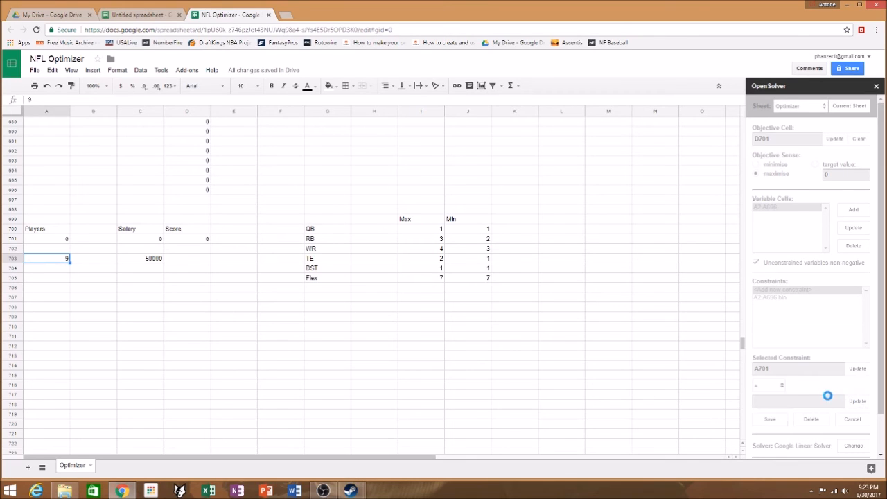
click(773, 418)
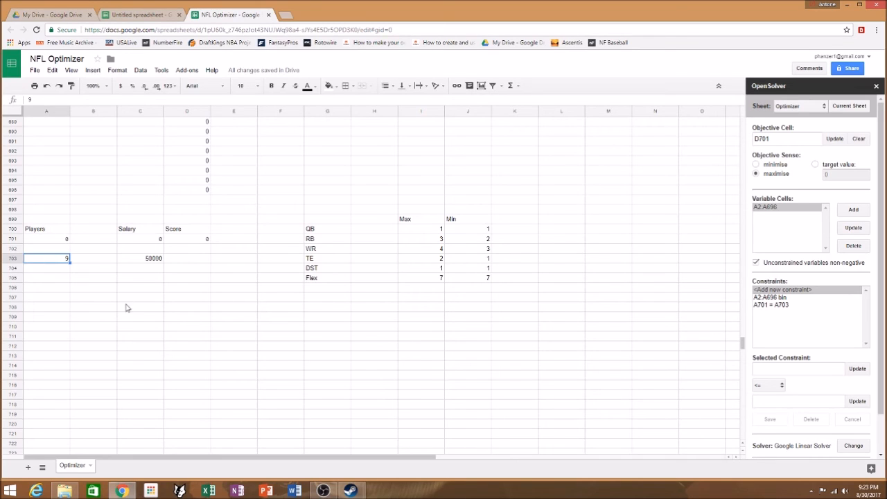
Step: Add and save a new constraint that keeps the Salary total in C701 at most (<=) the salary cap in C703
click(156, 243)
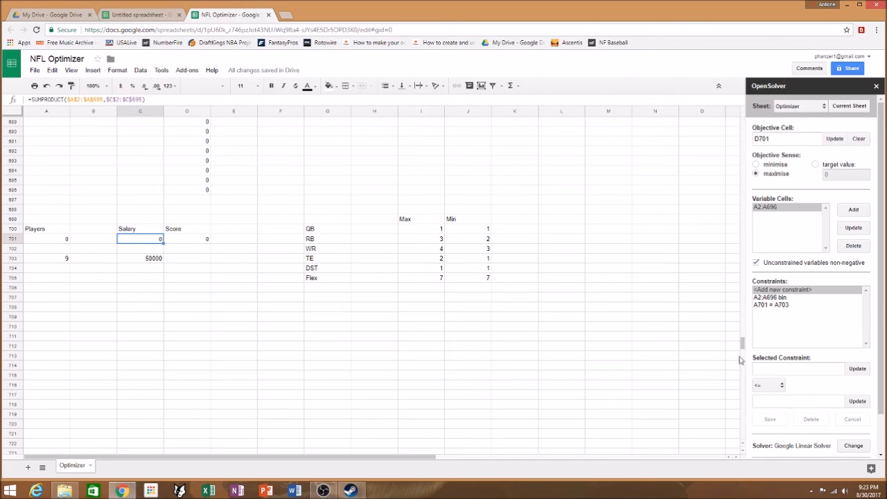
click(788, 298)
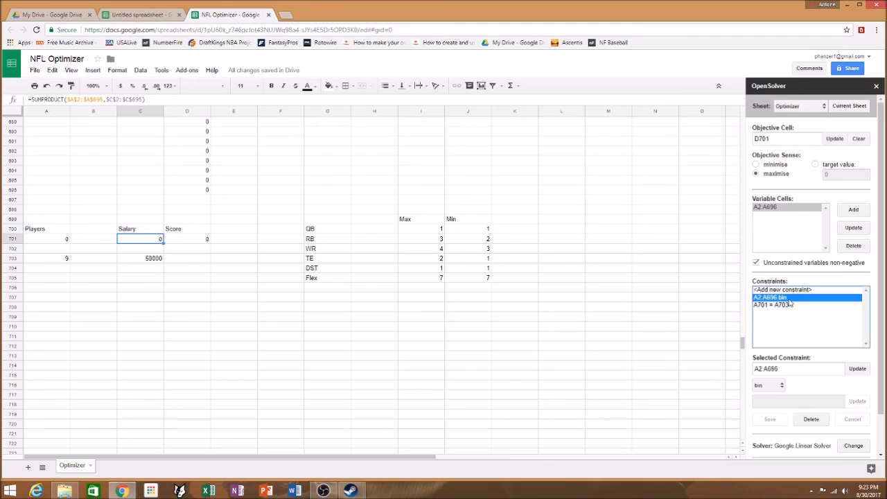
click(788, 306)
click(788, 299)
click(789, 307)
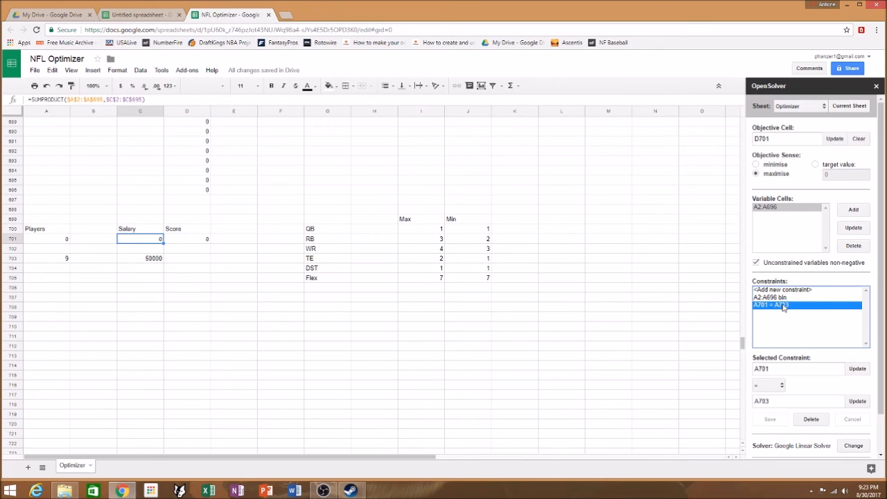
click(787, 290)
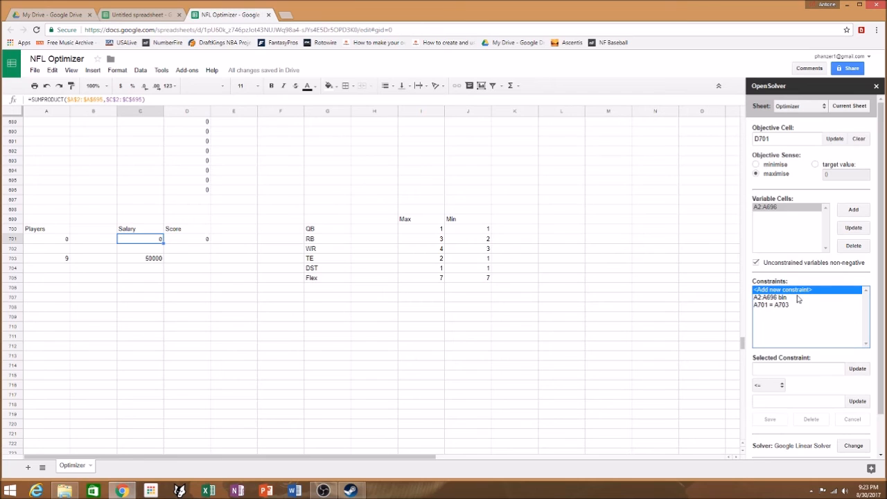
click(855, 369)
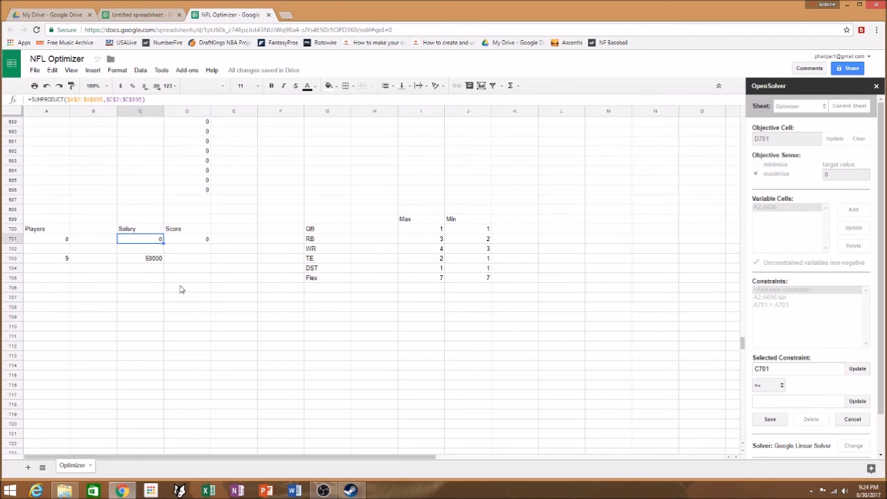
click(146, 259)
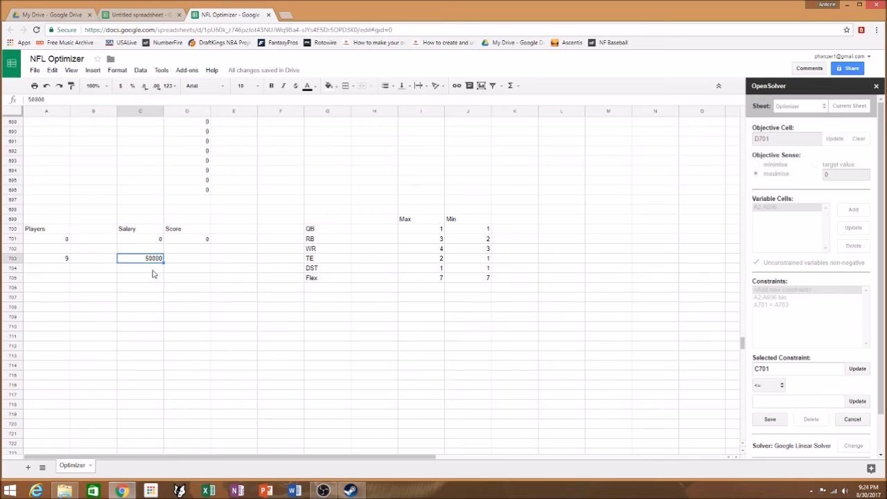
click(857, 400)
click(771, 419)
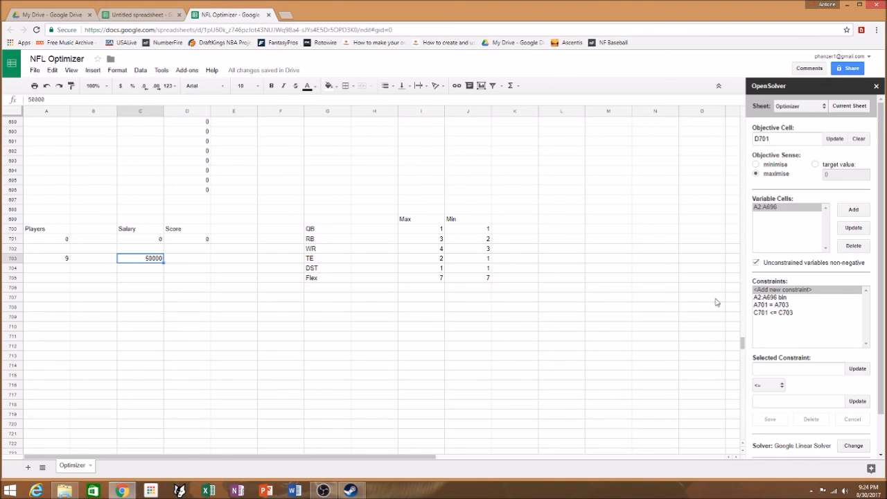
Step: Add and save a new constraint that makes the QB count cell H700 equal (=) to the QB maximum in I700
click(196, 234)
click(199, 240)
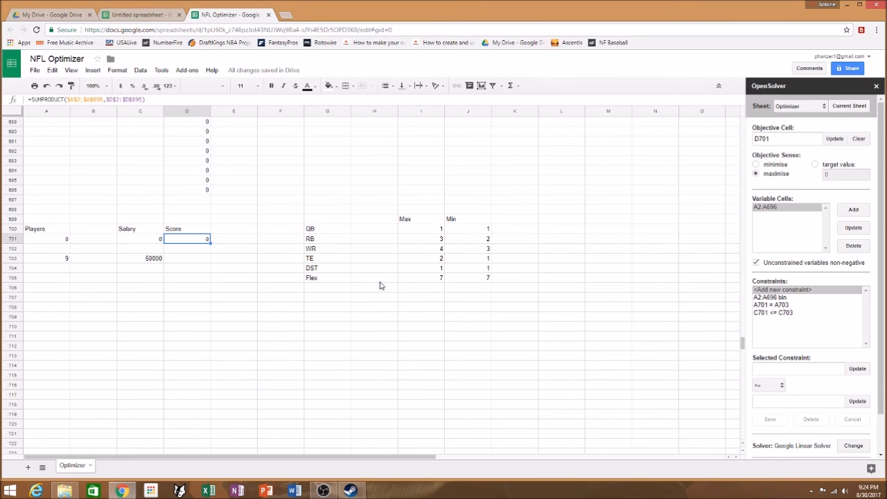
click(392, 231)
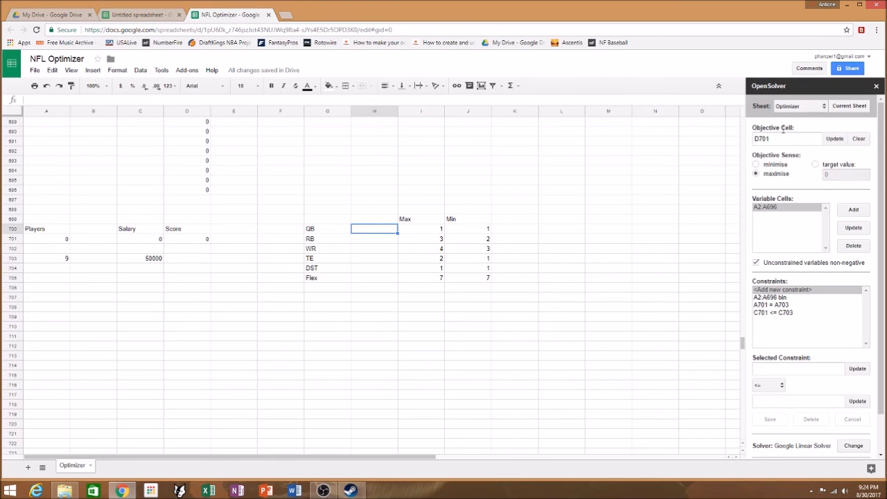
click(855, 369)
click(780, 386)
click(772, 402)
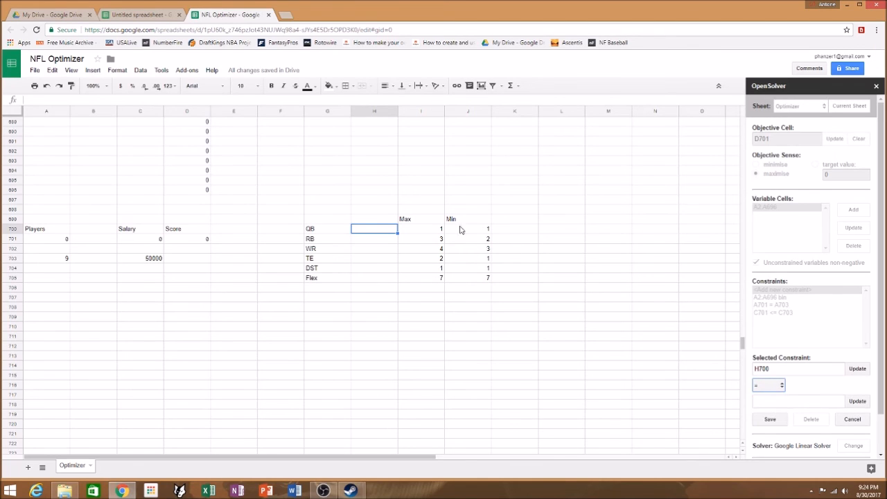
click(420, 232)
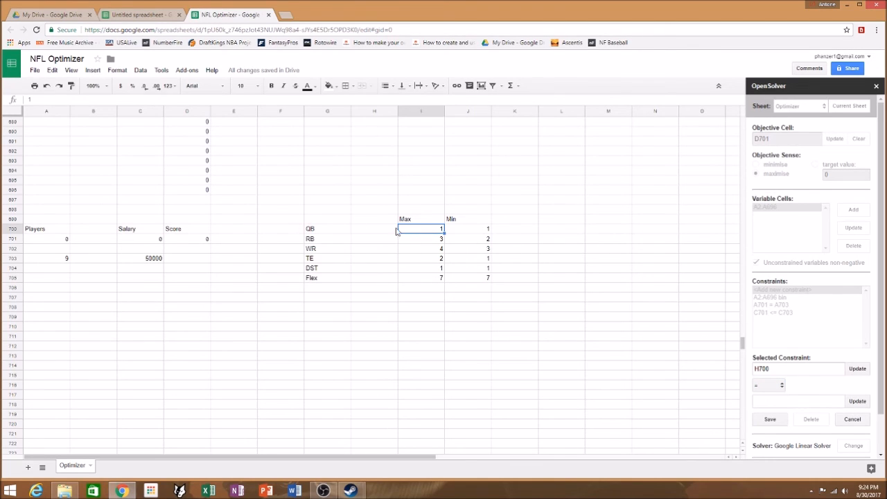
click(857, 401)
click(770, 419)
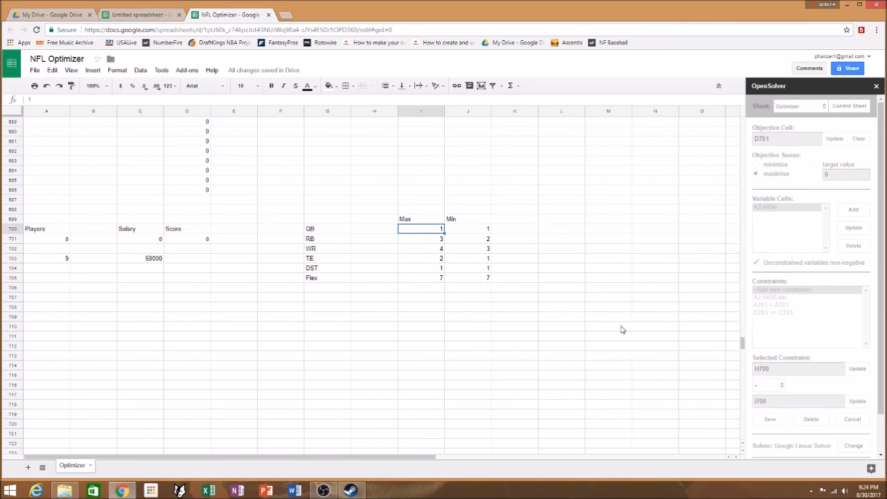
Step: Add and save a new constraint that keeps the RB count cell H701 at most (<=) the RB maximum in I701
click(382, 242)
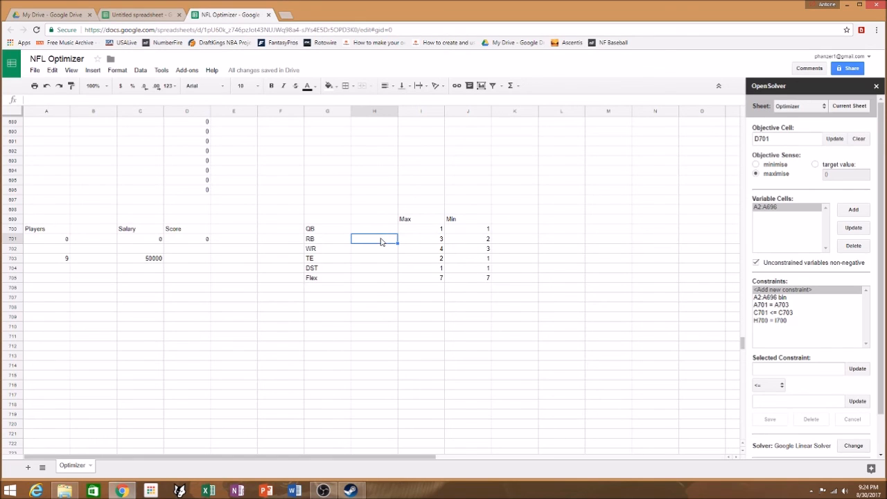
click(378, 232)
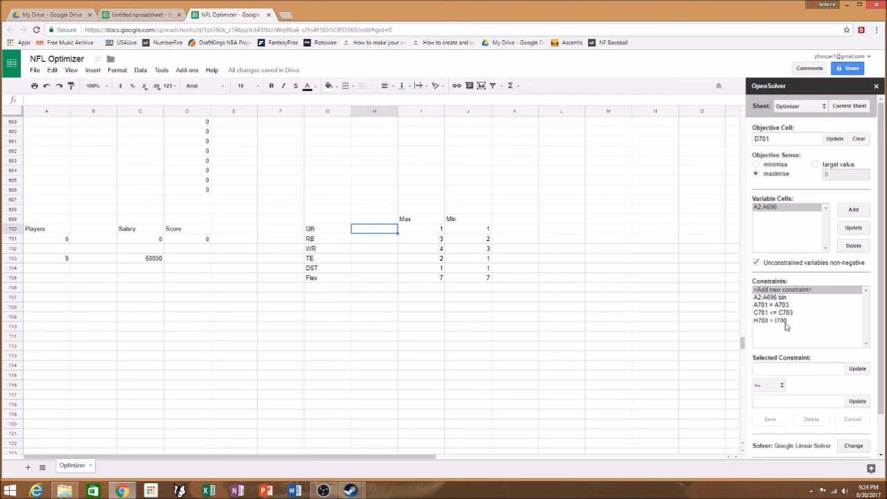
click(385, 239)
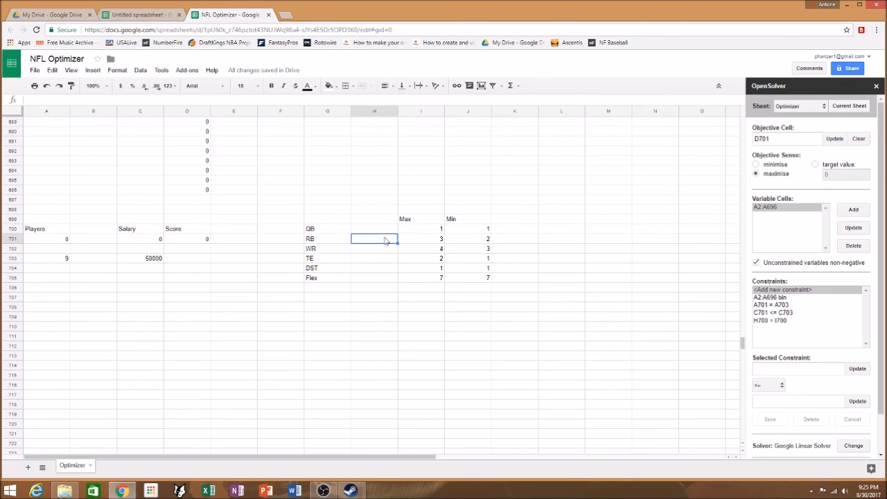
click(857, 369)
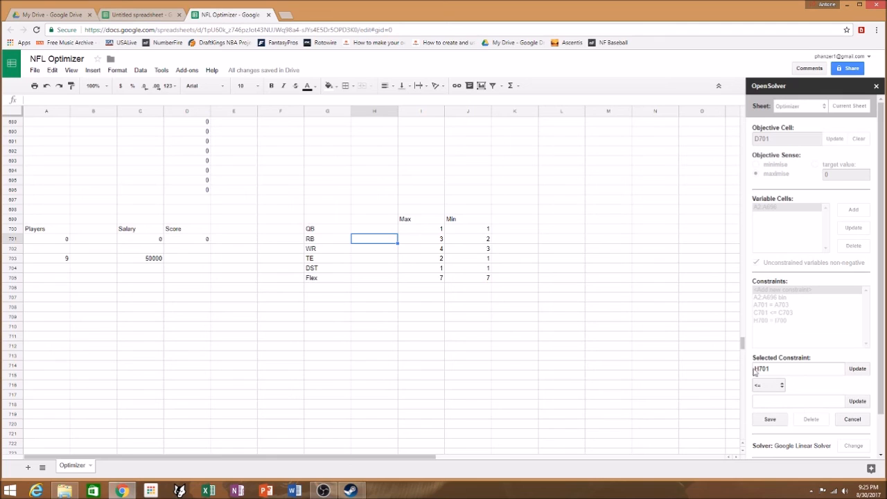
click(427, 240)
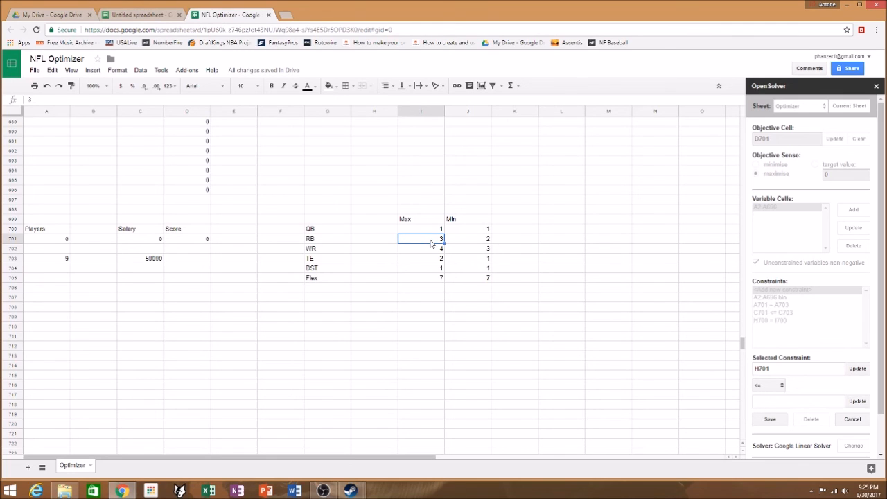
click(856, 404)
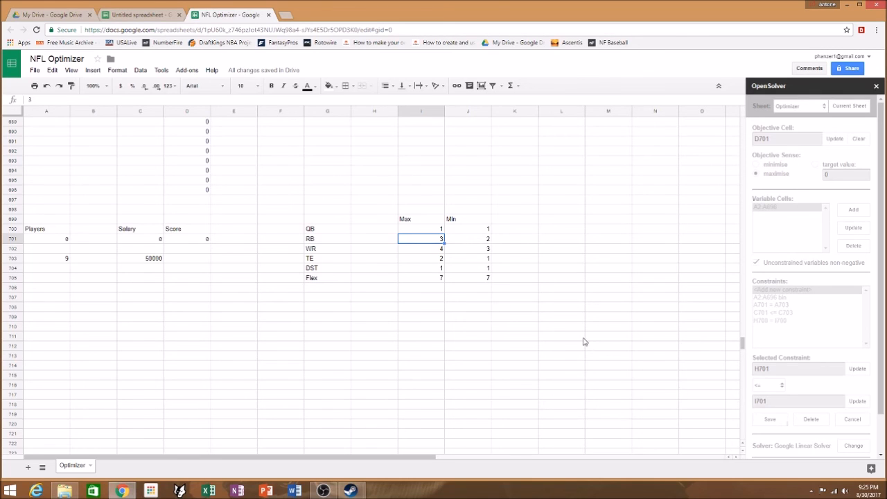
Step: Add and save a new constraint that keeps the RB count cell H701 at least (>=) the RB minimum in J701
click(384, 240)
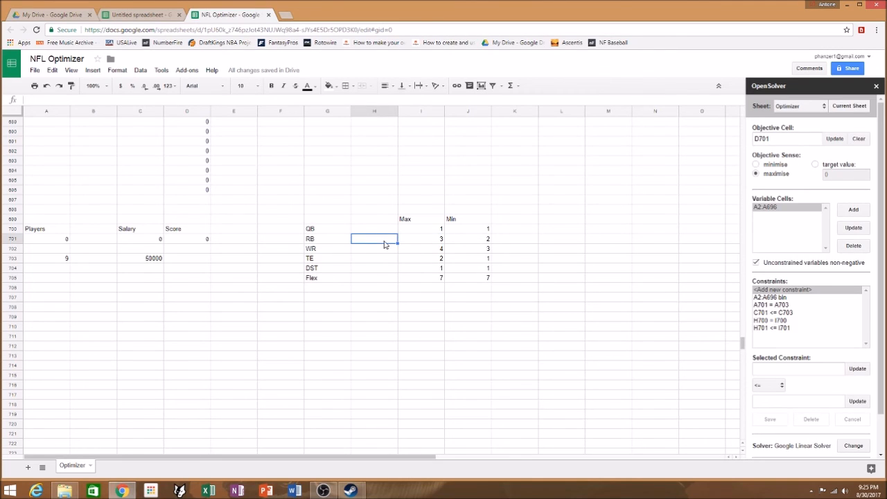
click(856, 370)
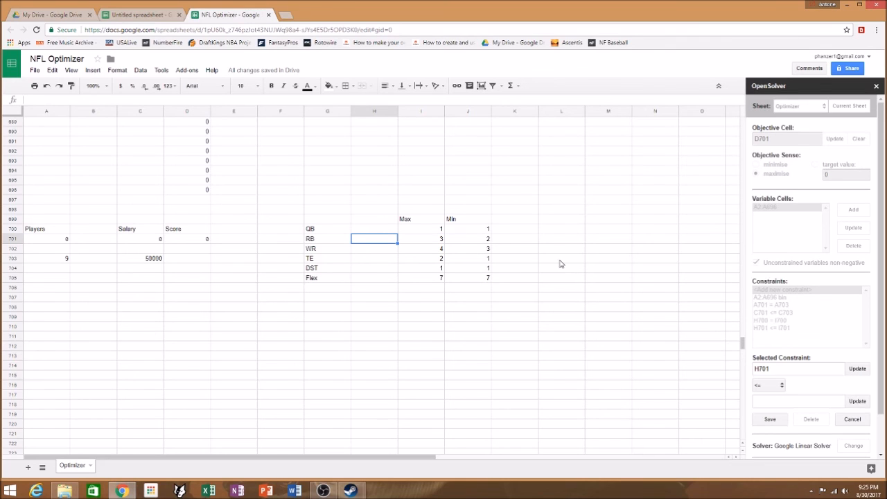
click(770, 386)
click(766, 410)
click(478, 243)
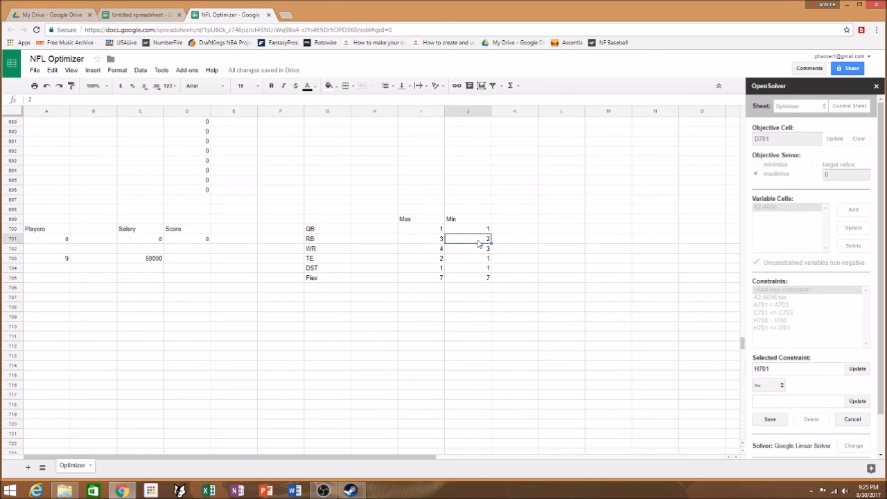
click(850, 399)
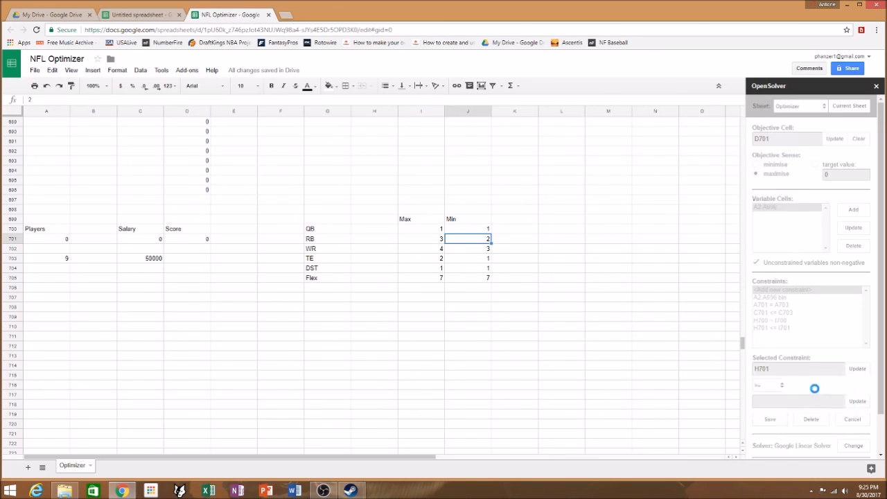
click(768, 425)
Step: Add and save a new constraint that keeps the WR count cell H702 at most (<=) the WR maximum in I702
click(389, 252)
click(853, 369)
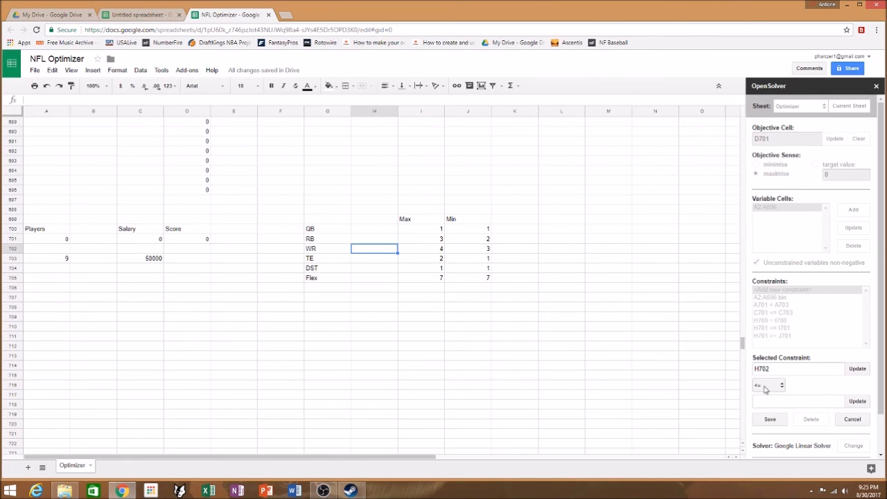
click(437, 251)
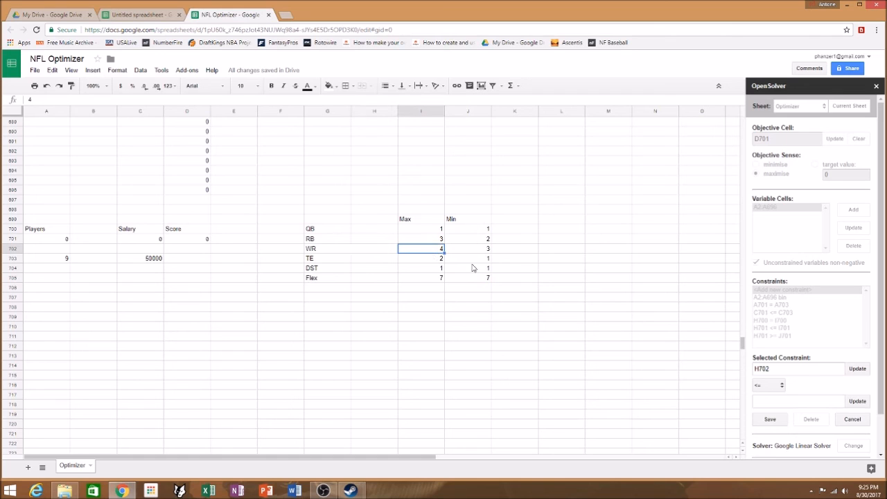
click(858, 400)
click(770, 419)
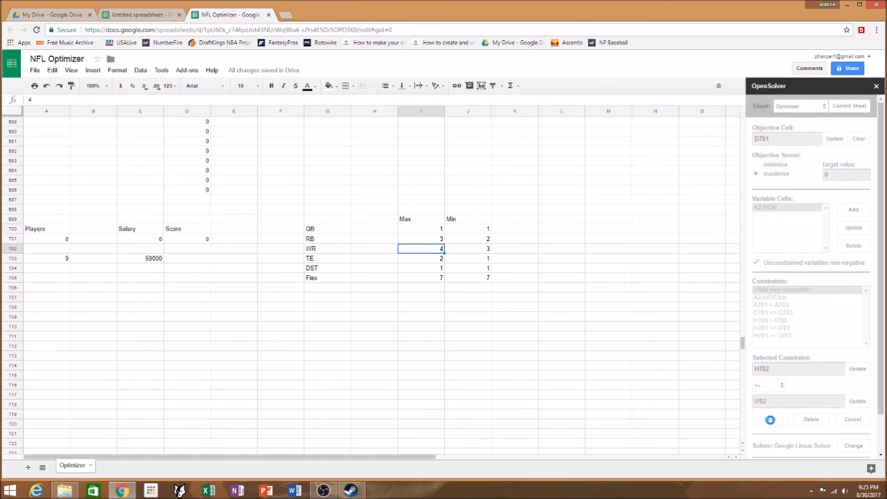
Step: Add and save a new constraint that keeps the WR count cell H702 at least (>=) the WR minimum in J702
click(376, 250)
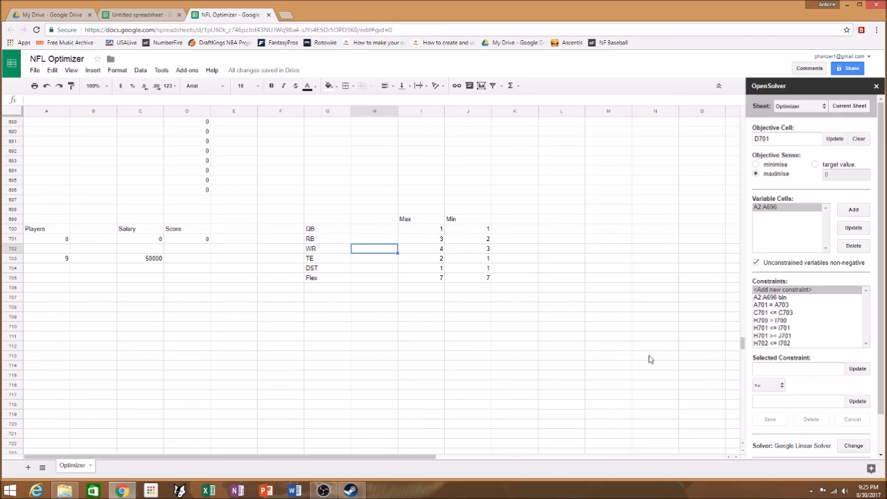
click(858, 368)
click(773, 387)
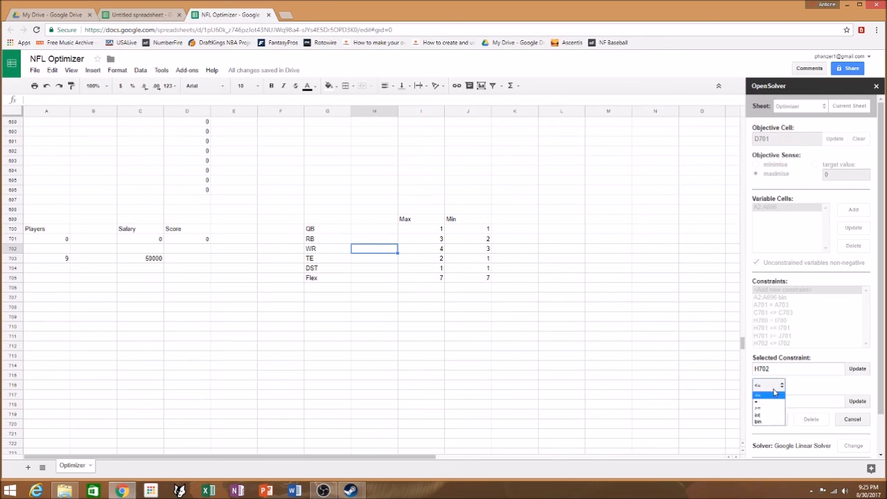
click(774, 408)
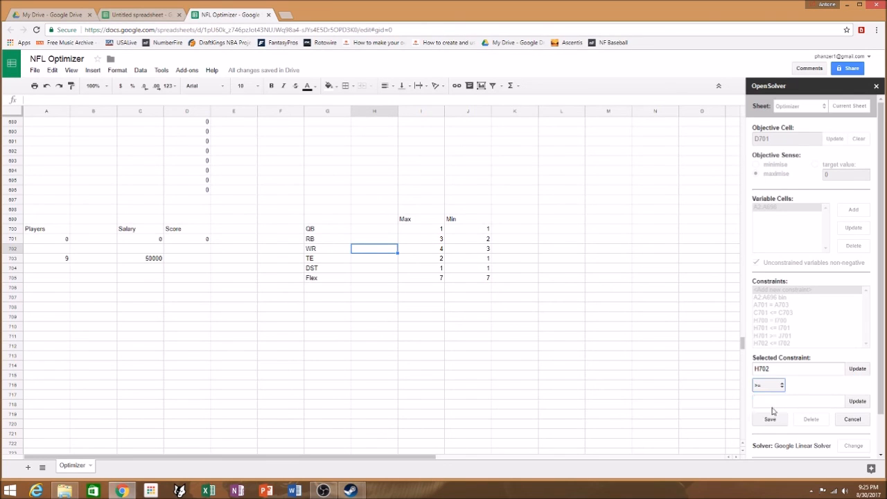
click(475, 250)
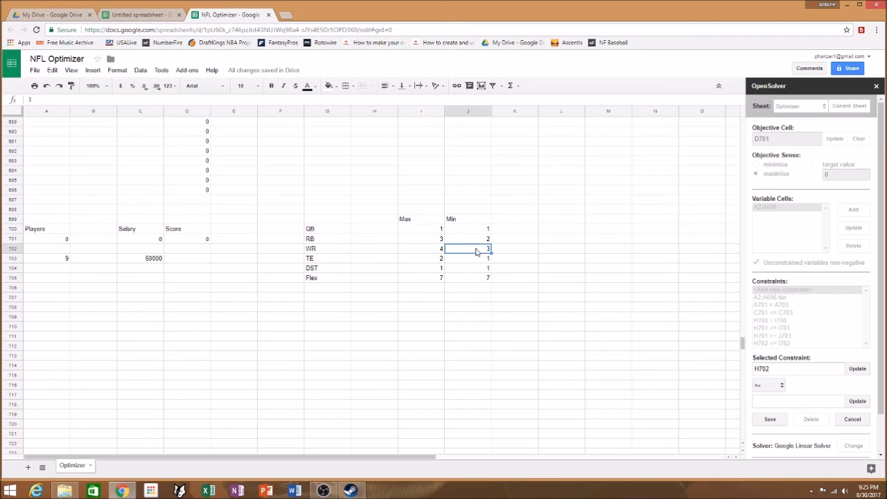
click(851, 406)
click(770, 419)
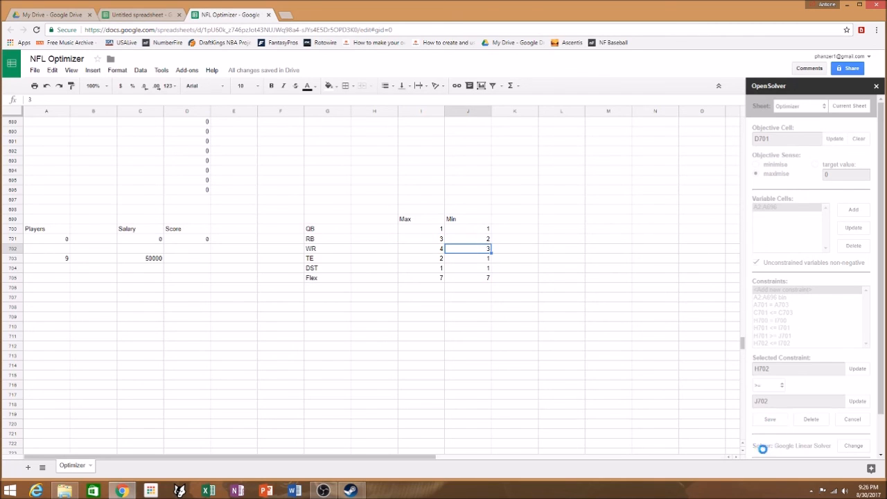
Step: Add and save a new constraint that keeps the TE count cell H703 at most (<=) the TE maximum in I703
click(376, 258)
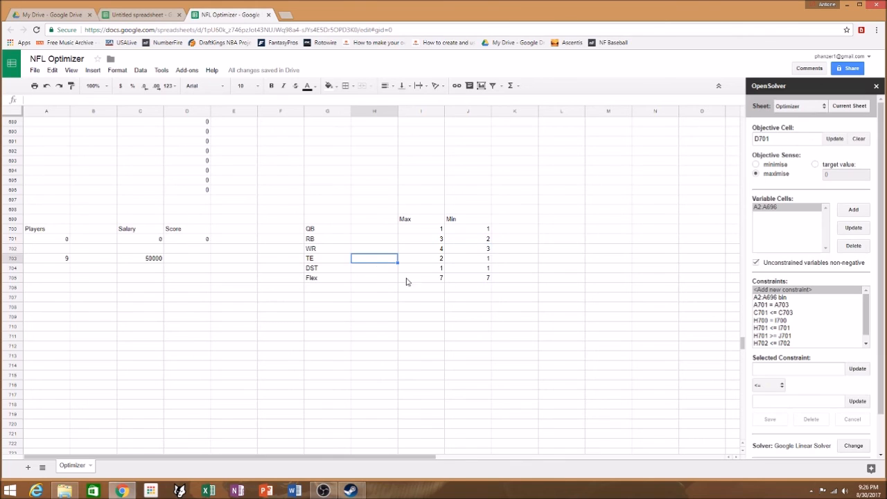
click(857, 369)
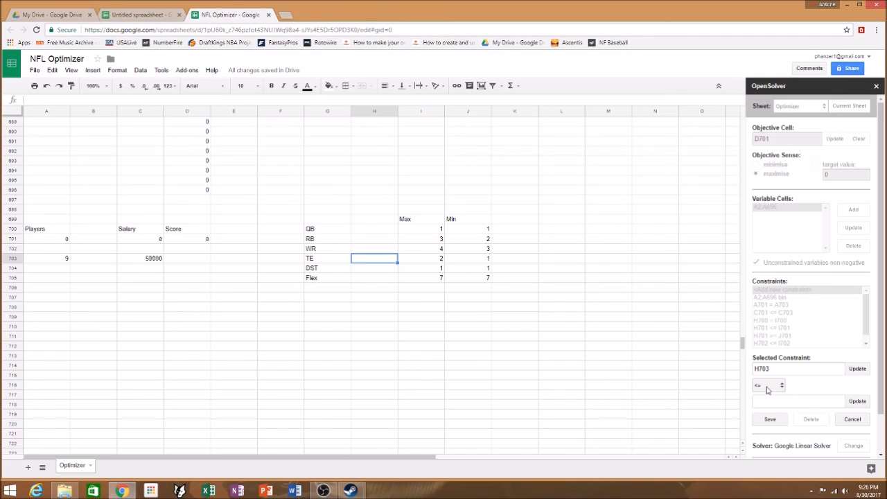
click(437, 260)
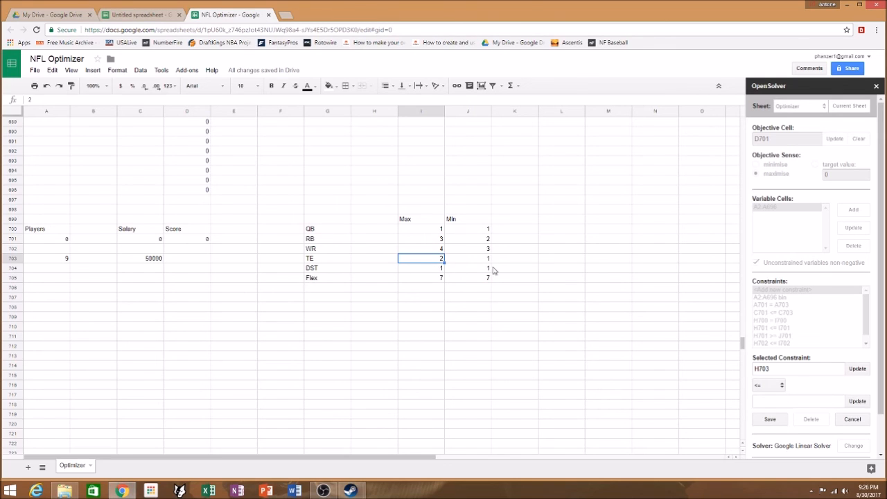
click(855, 402)
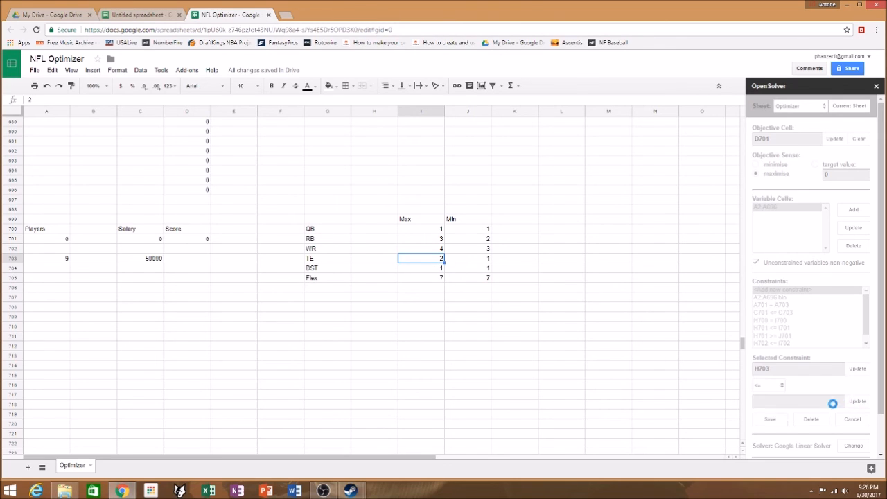
click(769, 424)
Step: Add and save a new constraint that keeps the TE count cell H703 at least (>=) the TE minimum in J703
click(379, 260)
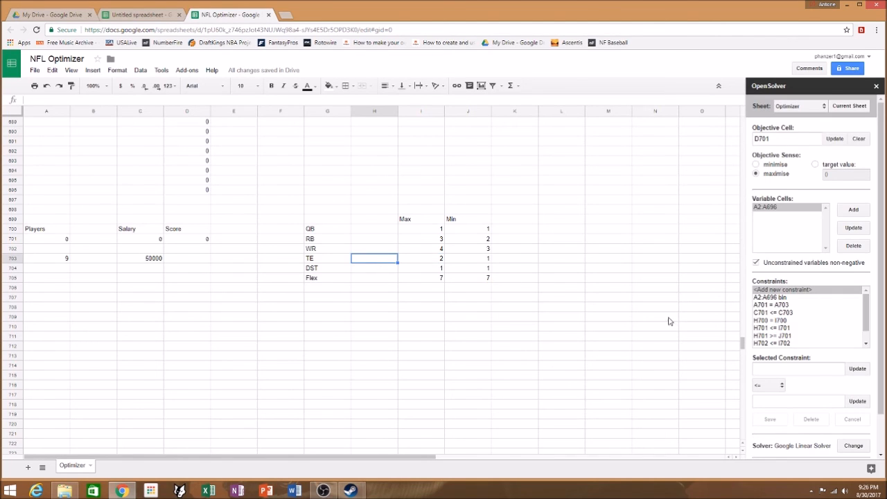
click(857, 367)
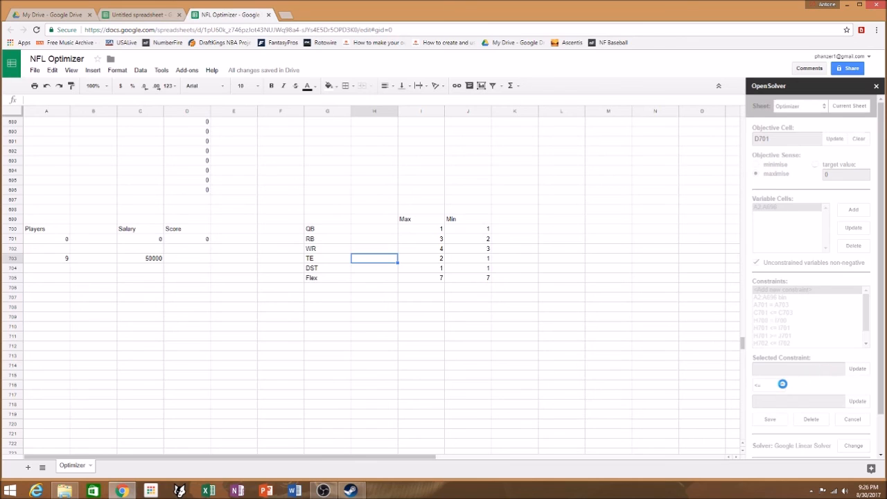
click(781, 386)
click(776, 406)
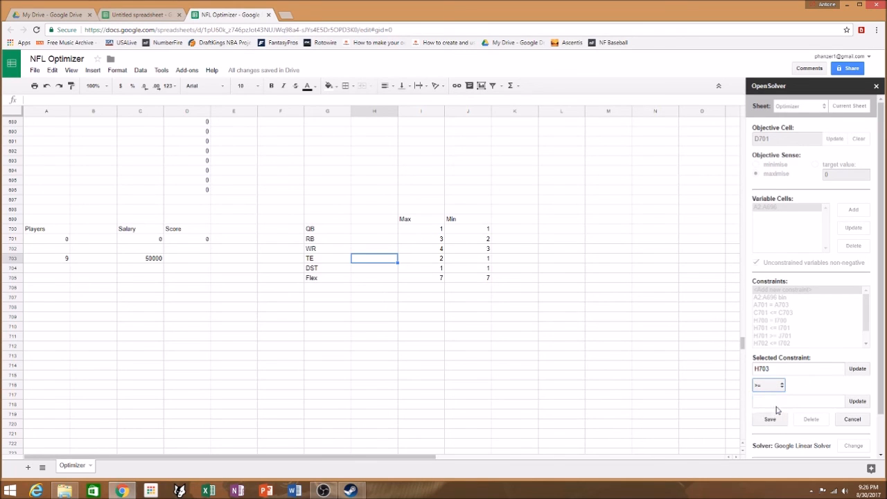
click(483, 262)
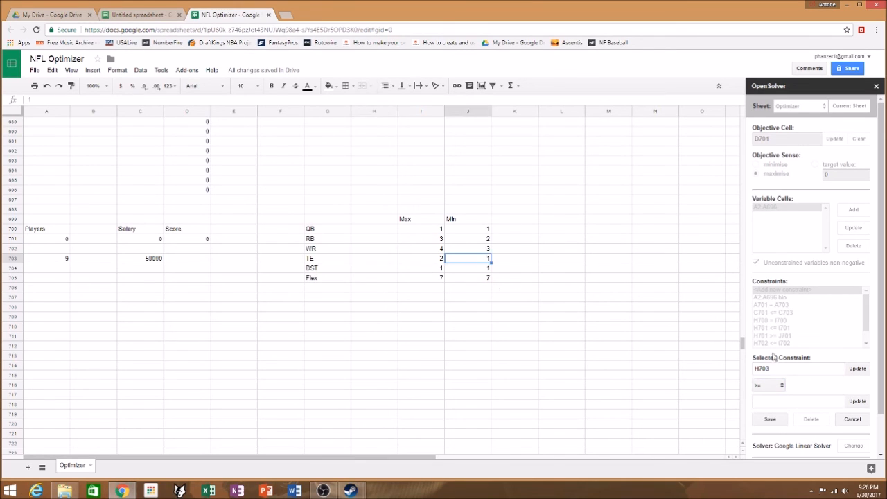
click(854, 400)
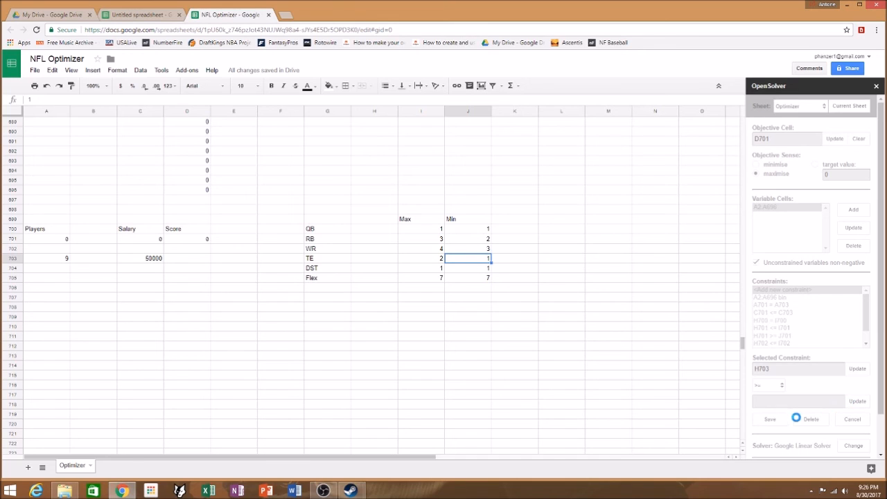
click(771, 418)
Step: Add and save a new constraint that makes the DST count cell H704 equal (=) to the DST maximum in I704
click(384, 269)
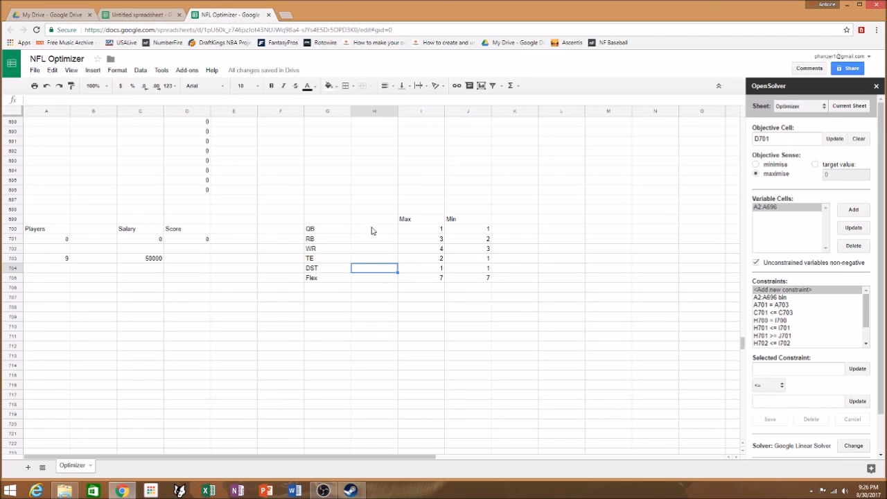
click(859, 369)
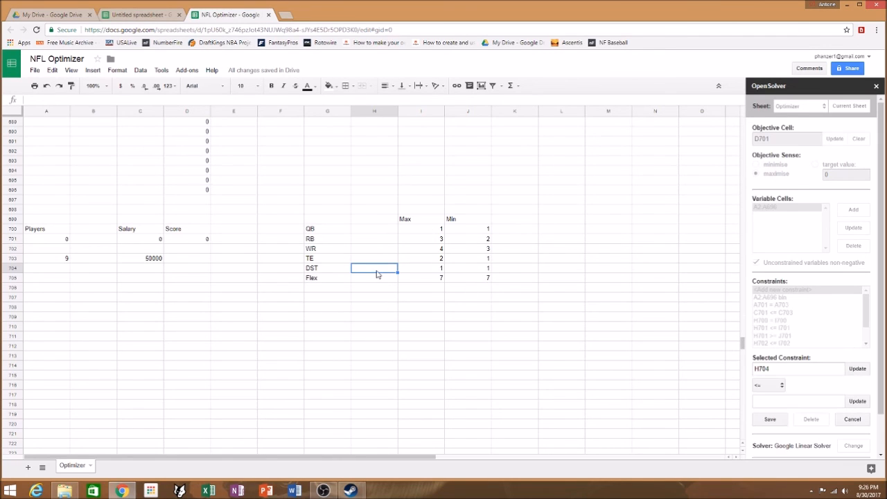
click(421, 274)
click(774, 388)
click(768, 402)
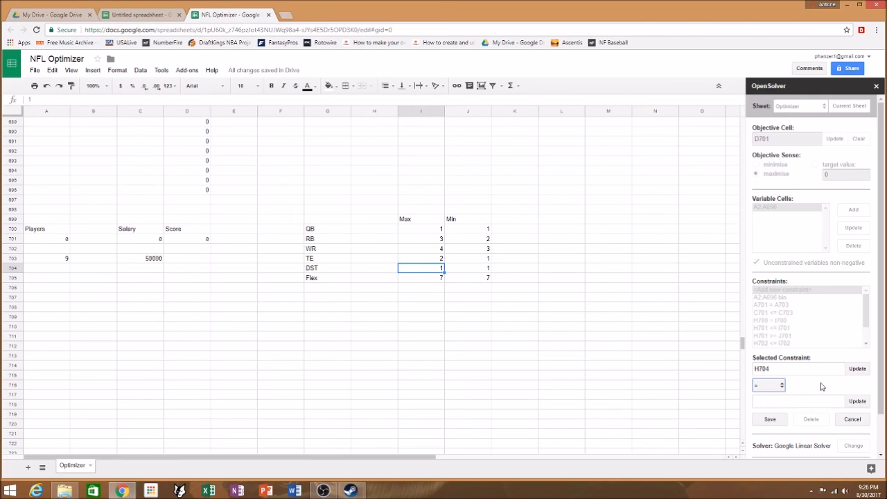
click(857, 400)
click(777, 419)
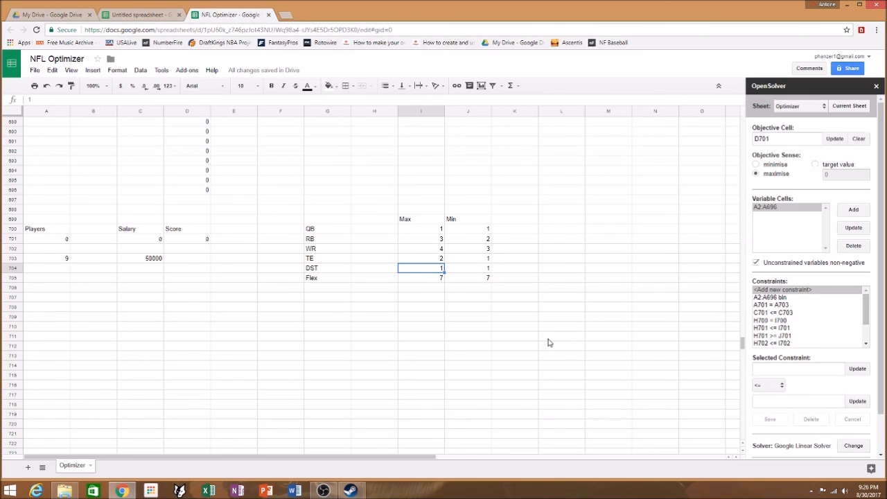
Step: Add and save a new constraint that makes the Flex count cell H705 equal (=) to the Flex maximum in I705
click(372, 281)
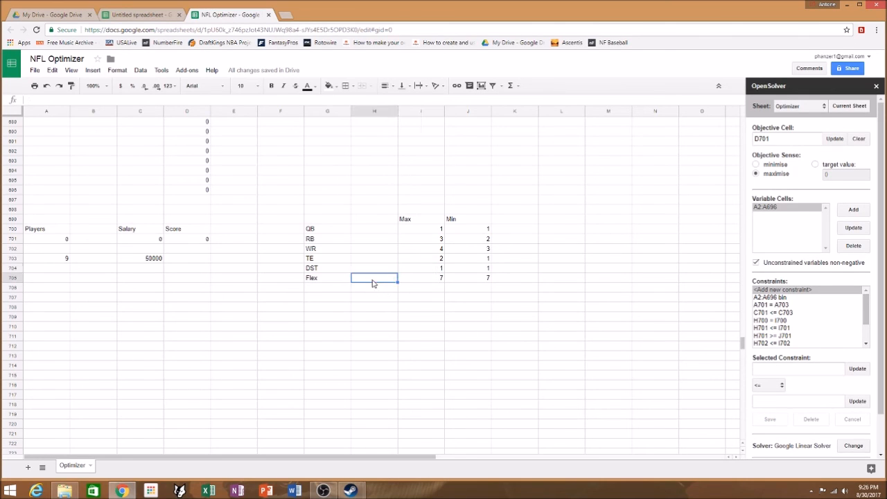
click(857, 371)
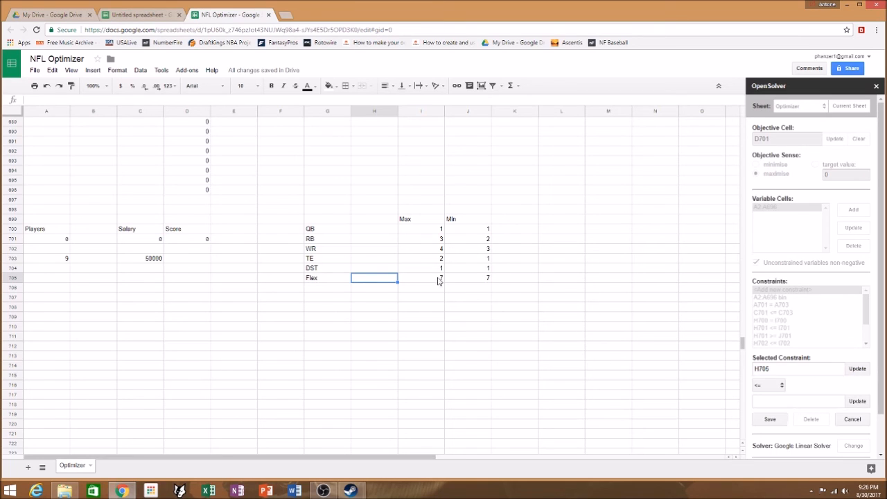
click(768, 386)
click(759, 398)
click(433, 282)
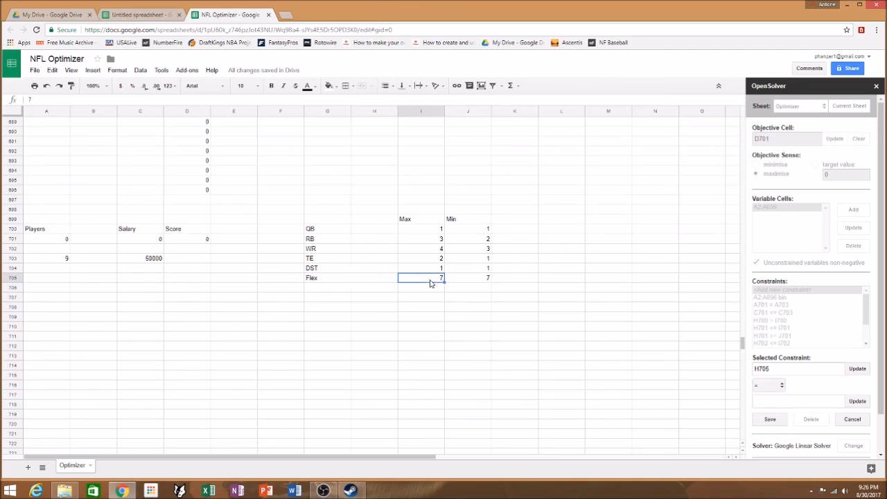
click(859, 401)
click(769, 420)
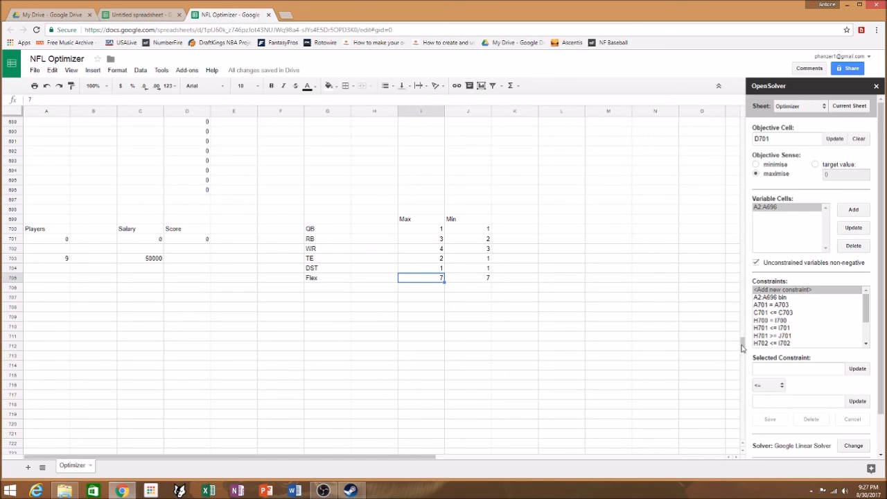
drag(743, 342, 747, 119)
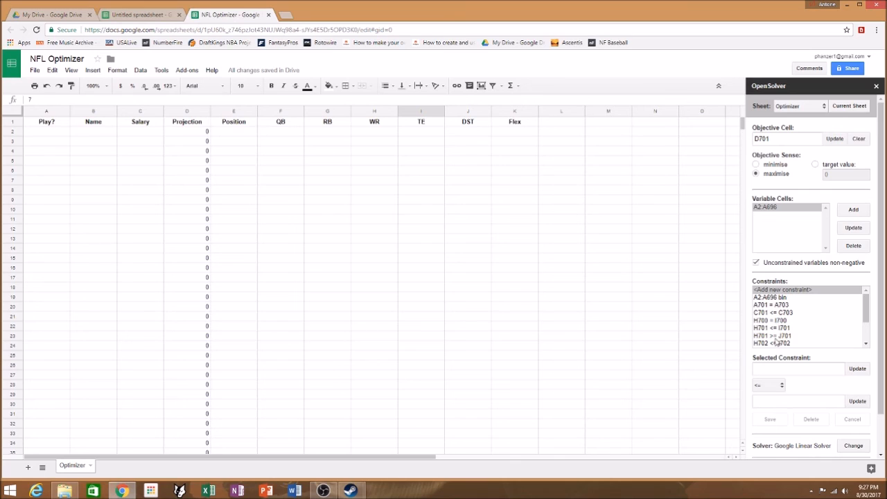
scroll(796, 312, down, 3)
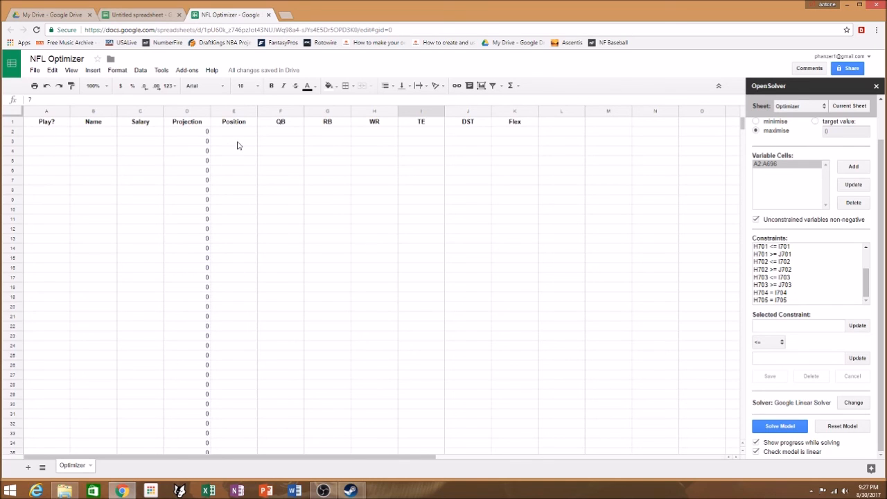
scroll(277, 192, down, 6)
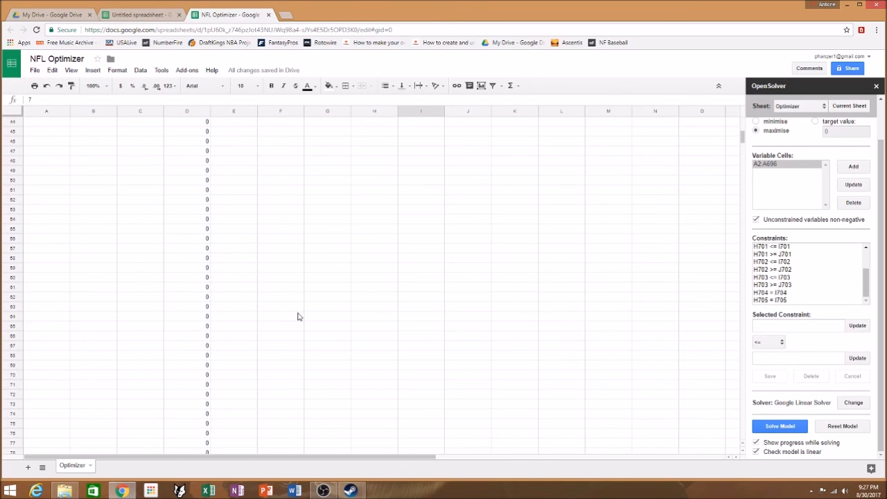
scroll(284, 313, up, 6)
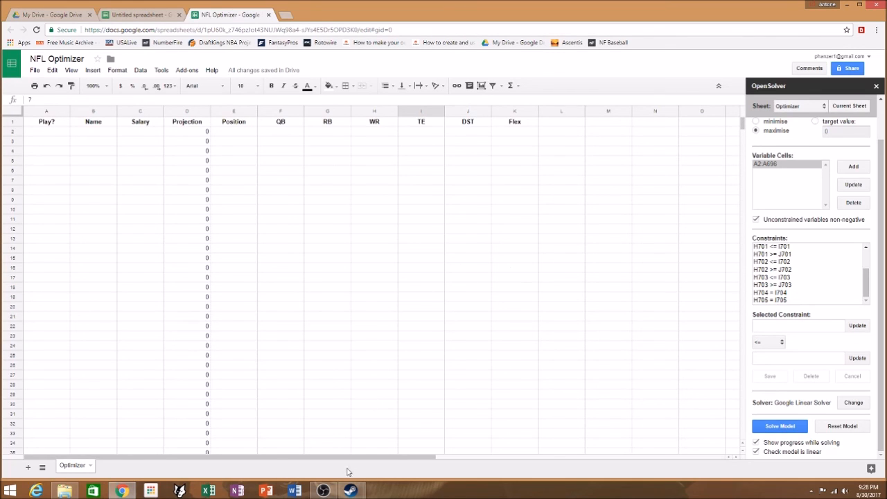
click(323, 491)
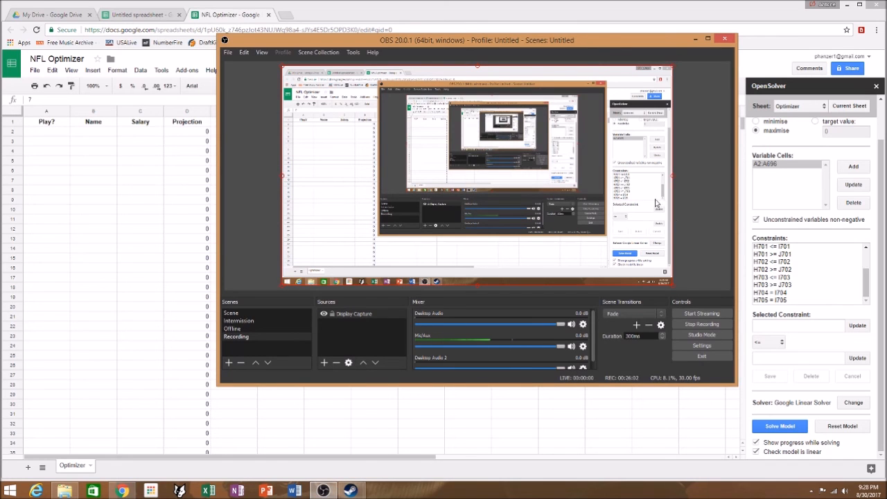